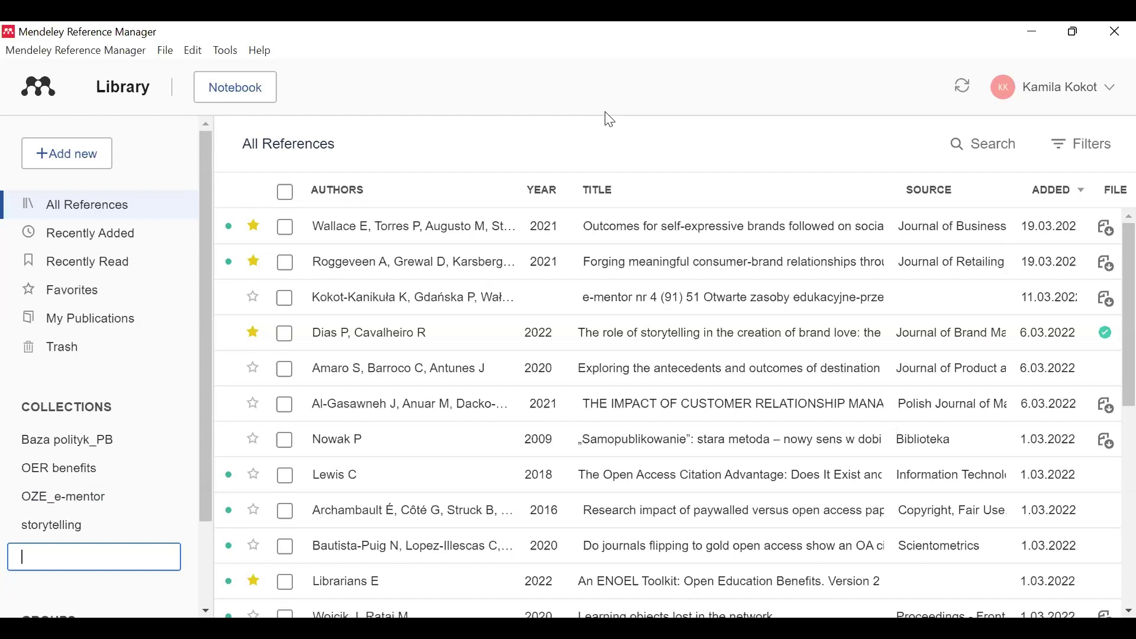
- Search the Mendeley website in the browser for management and filter the results to the year 2022 and the Journal document type
{"action": "key", "text": "Escape"}
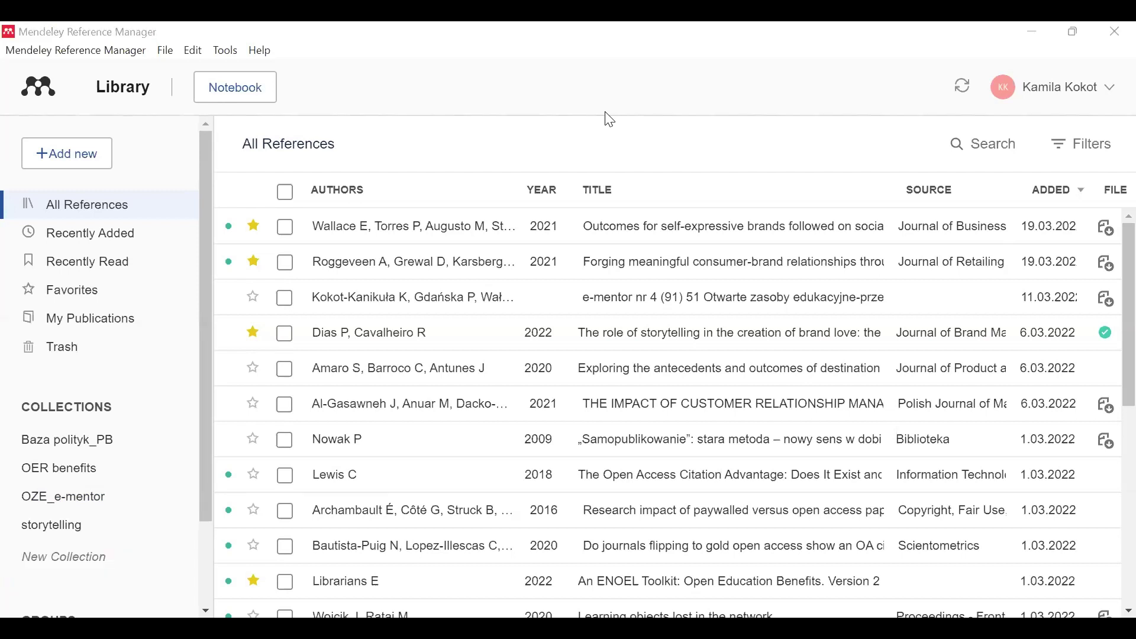
{"action": "key", "text": "alt+Tab"}
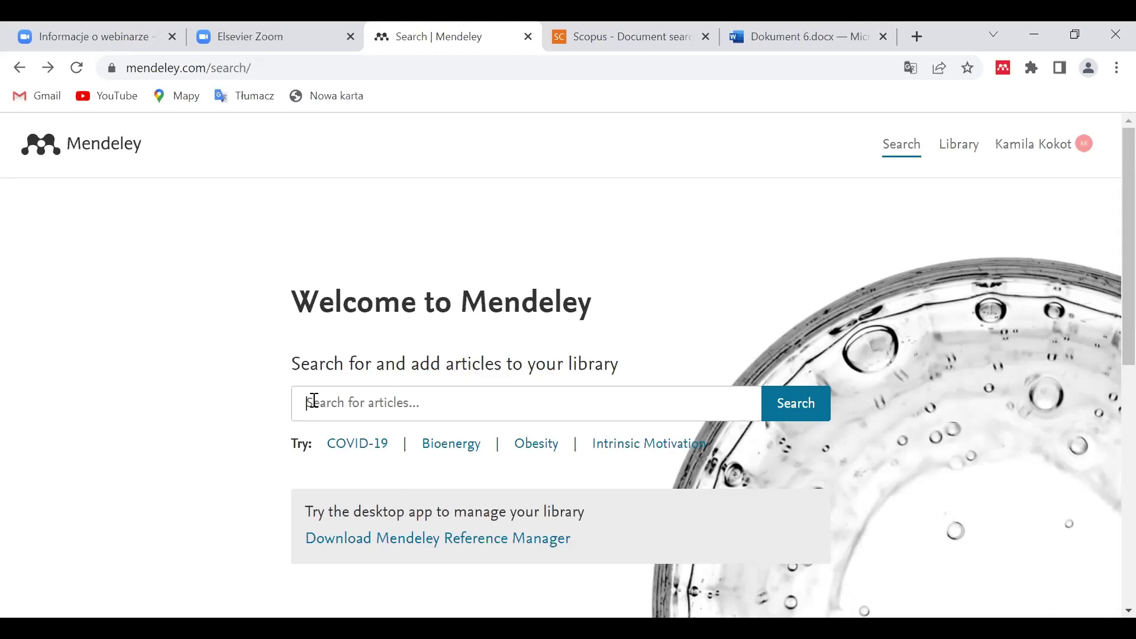
{"action": "type", "text": "ma"}
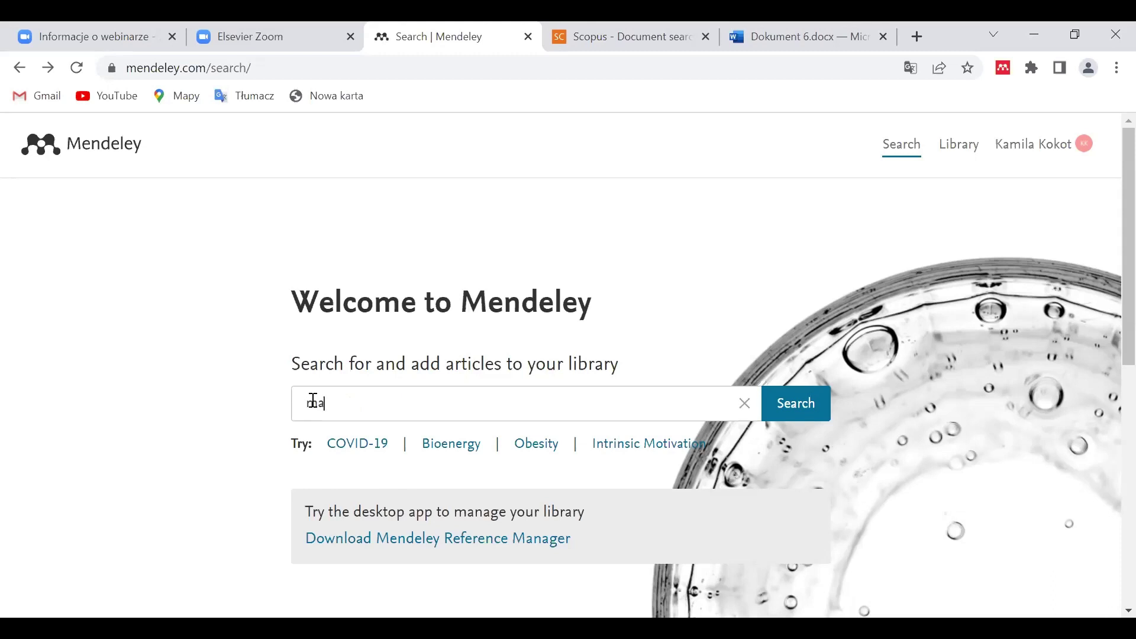
{"action": "type", "text": "nage"}
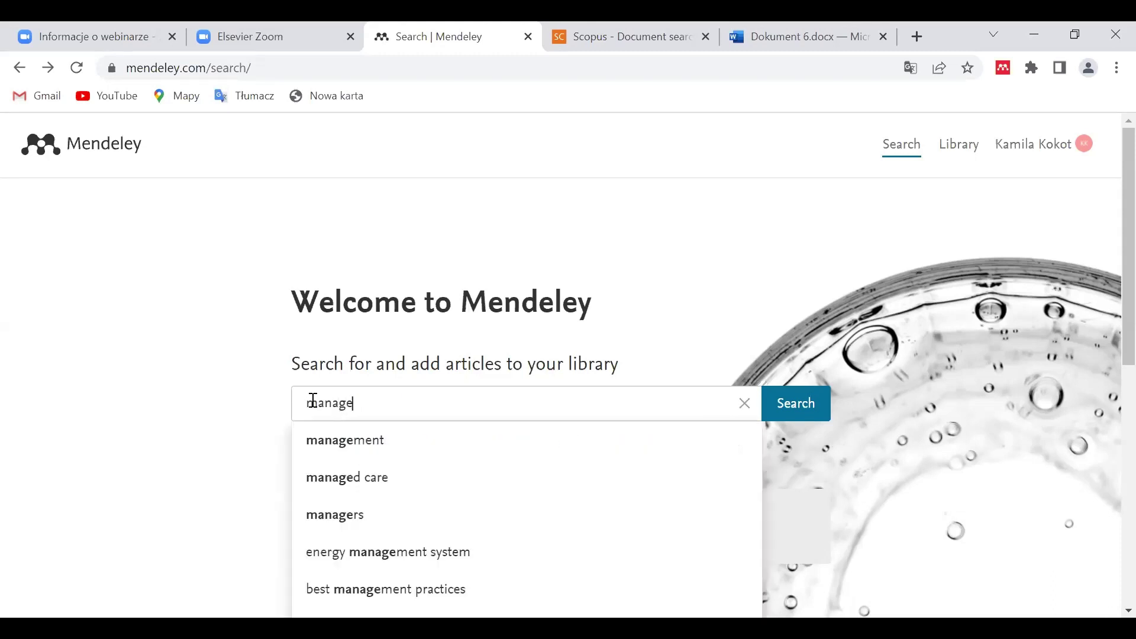
{"action": "type", "text": "ment"}
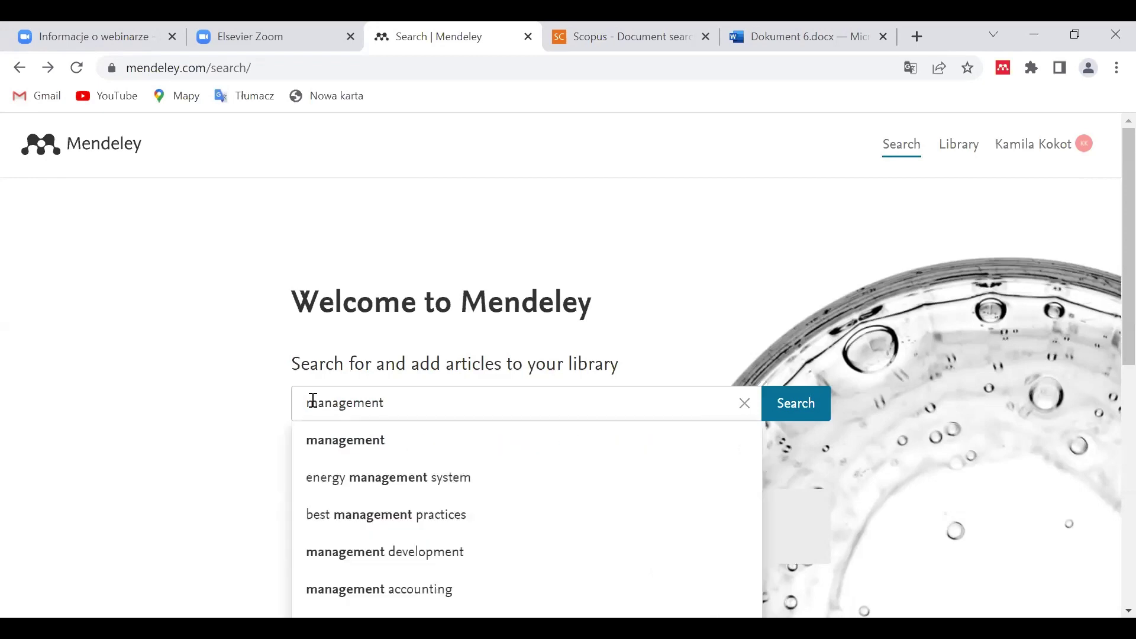
{"action": "key", "text": "Return"}
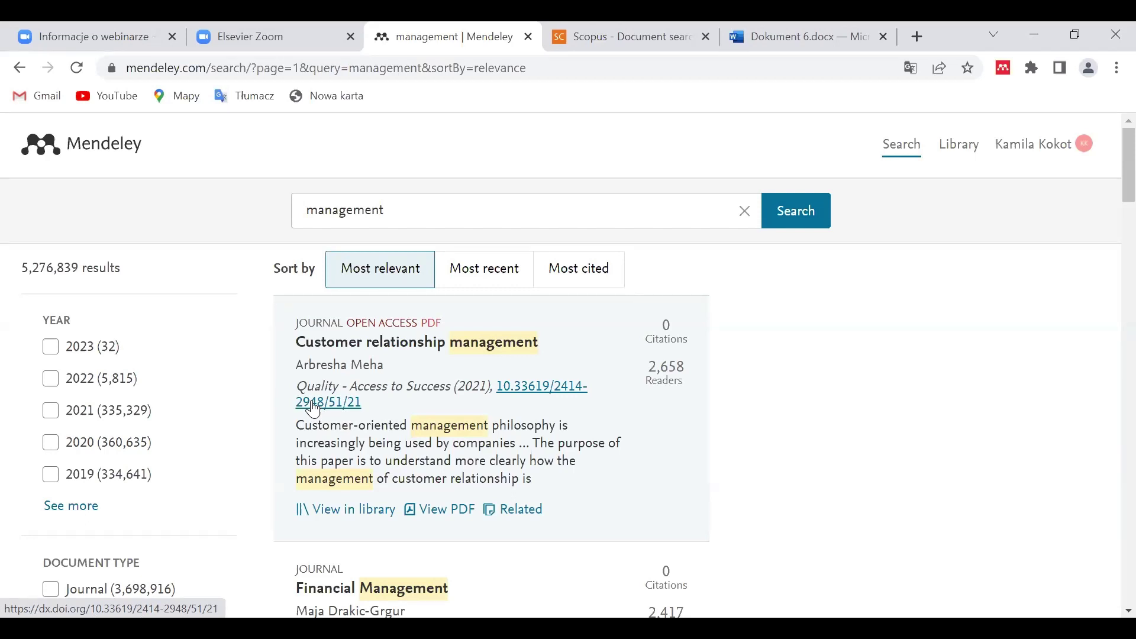
{"action": "left_click", "coordinate": [51, 379]}
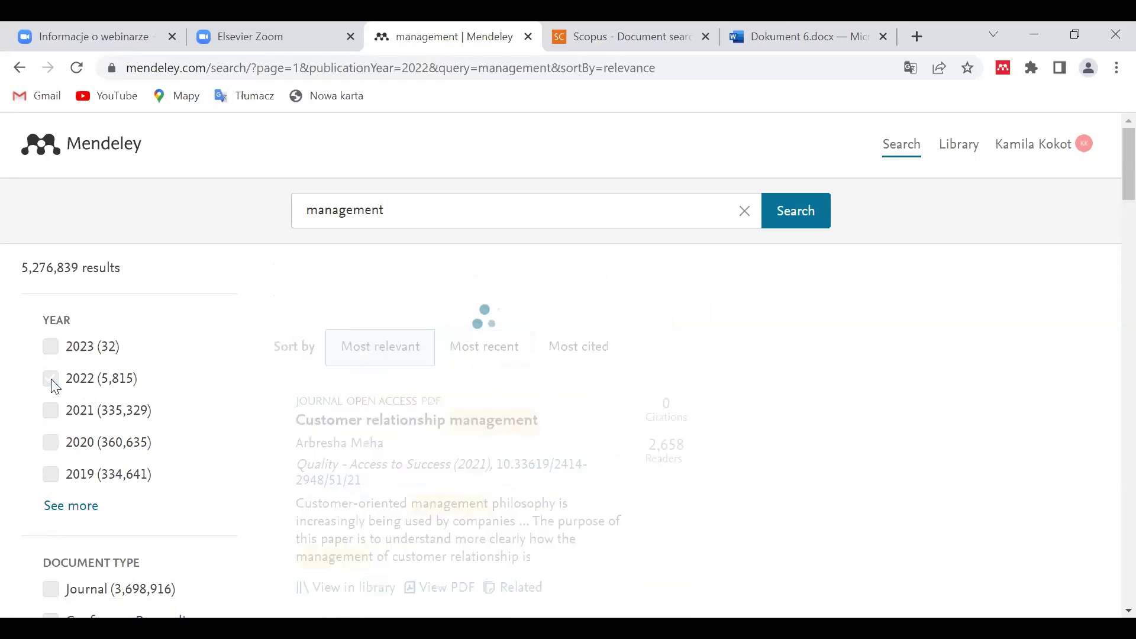
{"action": "left_click", "coordinate": [51, 590]}
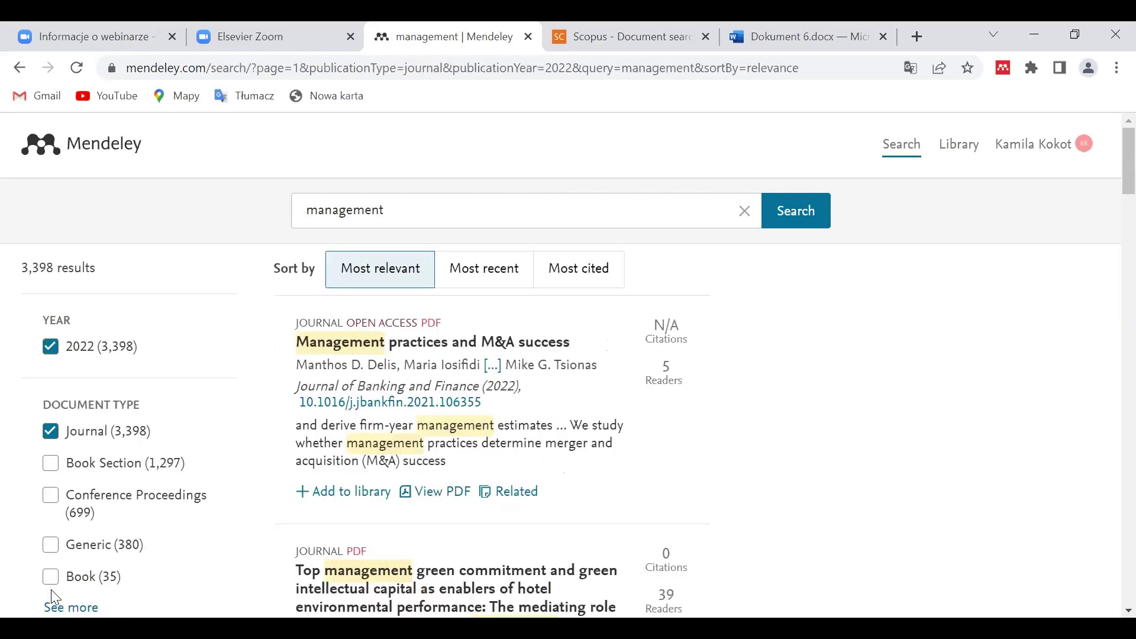
- Open the details of the Tourism Management article "Top management green commitment and green intellectual capital..." and examine its abstract
{"action": "scroll", "coordinate": [694, 438], "scroll_direction": "down", "scroll_amount": 2}
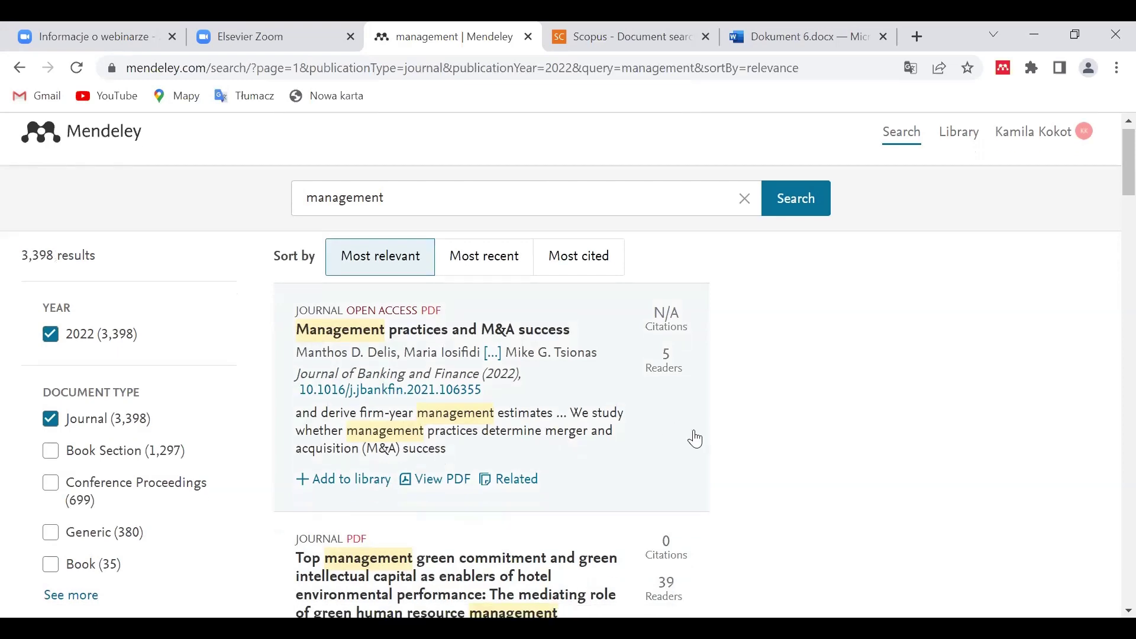
{"action": "scroll", "coordinate": [684, 478], "scroll_direction": "down", "scroll_amount": 1}
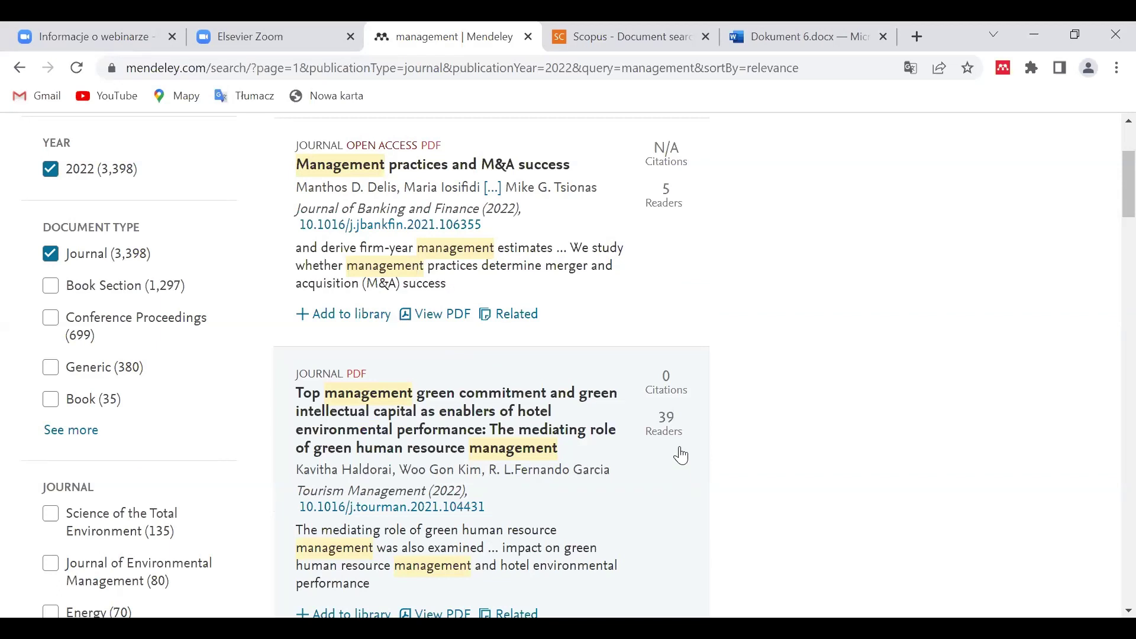
{"action": "left_click", "coordinate": [463, 422]}
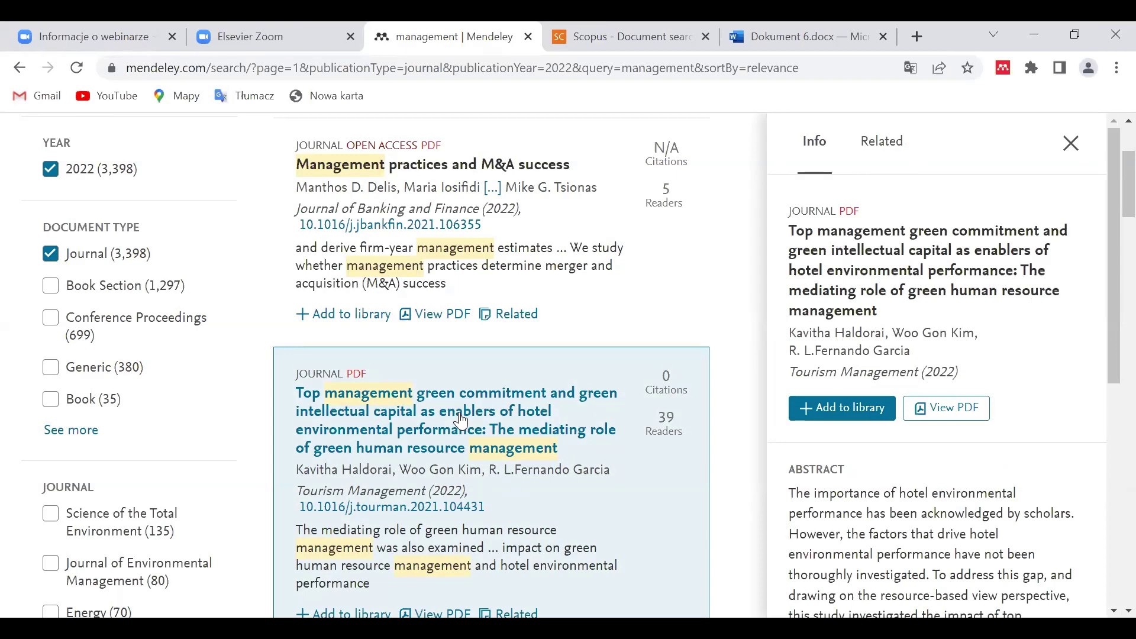
{"action": "scroll", "coordinate": [462, 421], "scroll_direction": "down", "scroll_amount": 1}
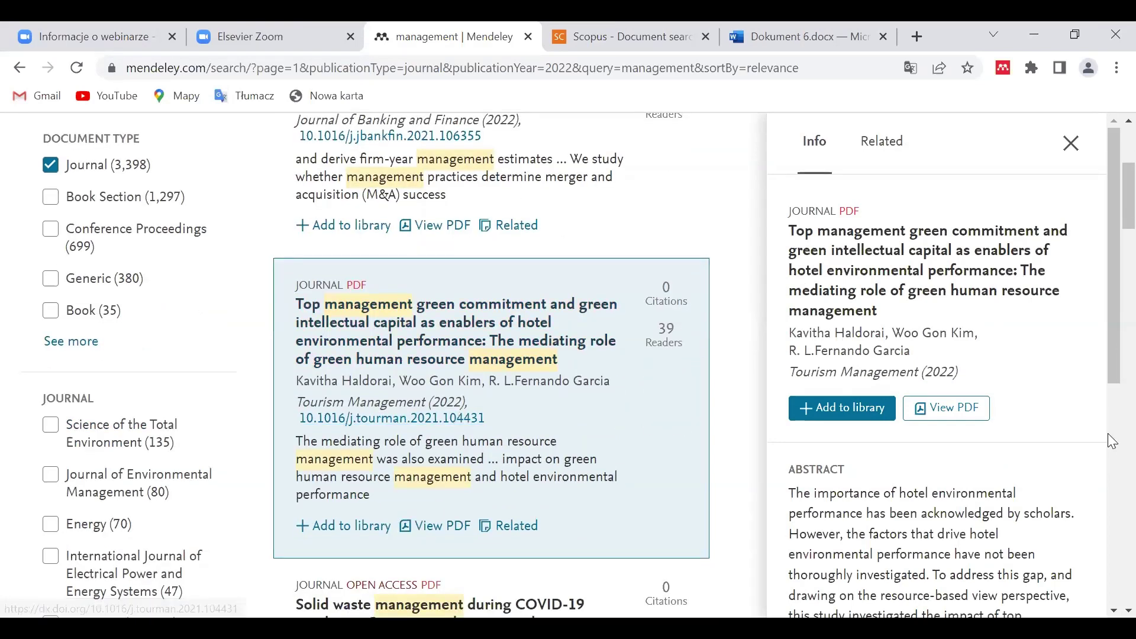
{"action": "scroll", "coordinate": [1084, 454], "scroll_direction": "down", "scroll_amount": 4}
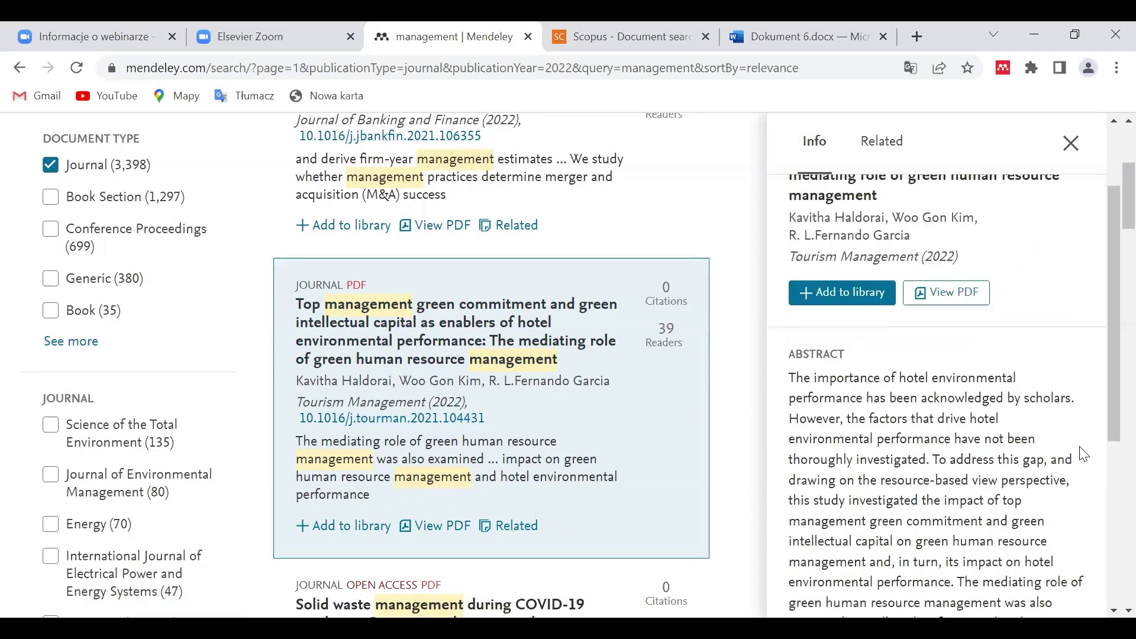
{"action": "scroll", "coordinate": [1084, 454], "scroll_direction": "up", "scroll_amount": 4}
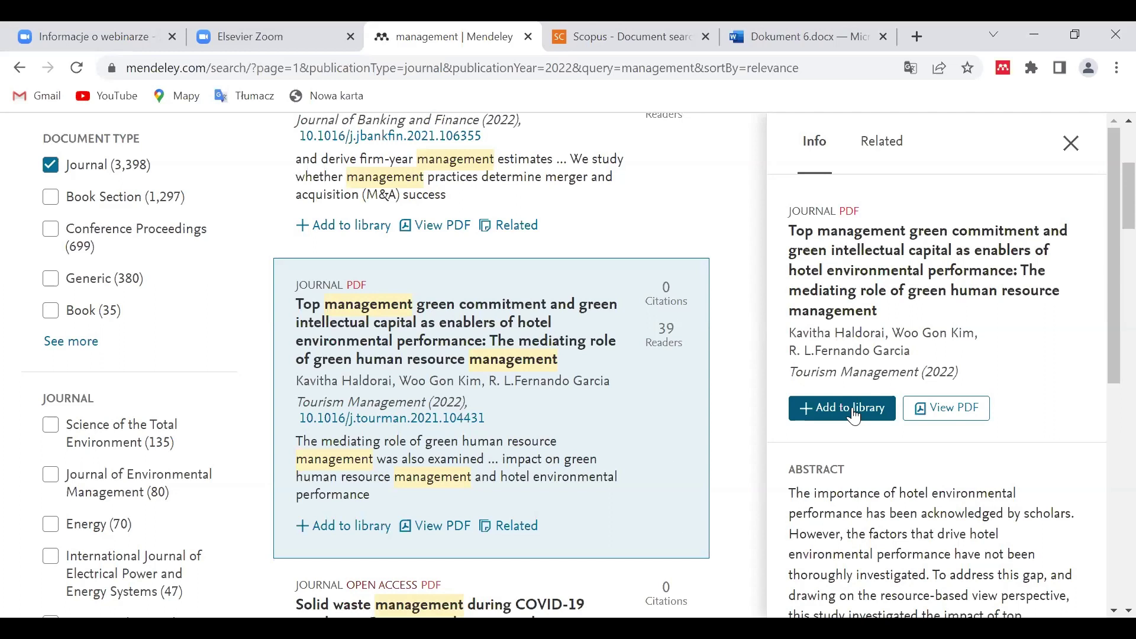
- View the article's source page on ScienceDirect, then return to the Mendeley search results and close the article's details
{"action": "left_click", "coordinate": [959, 414]}
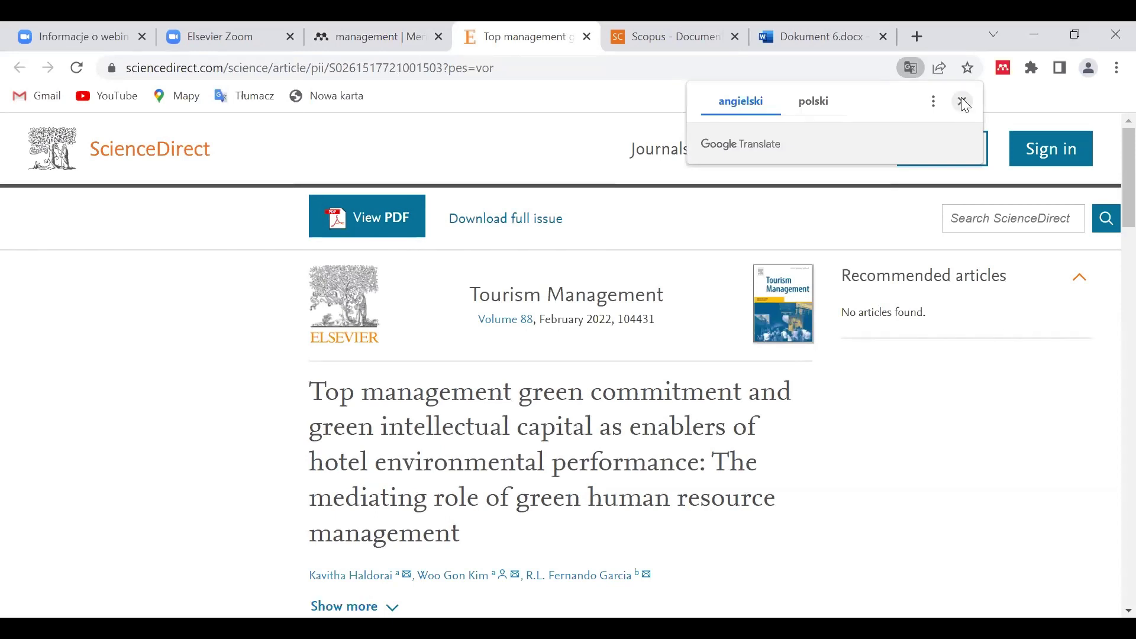
{"action": "left_click", "coordinate": [935, 414]}
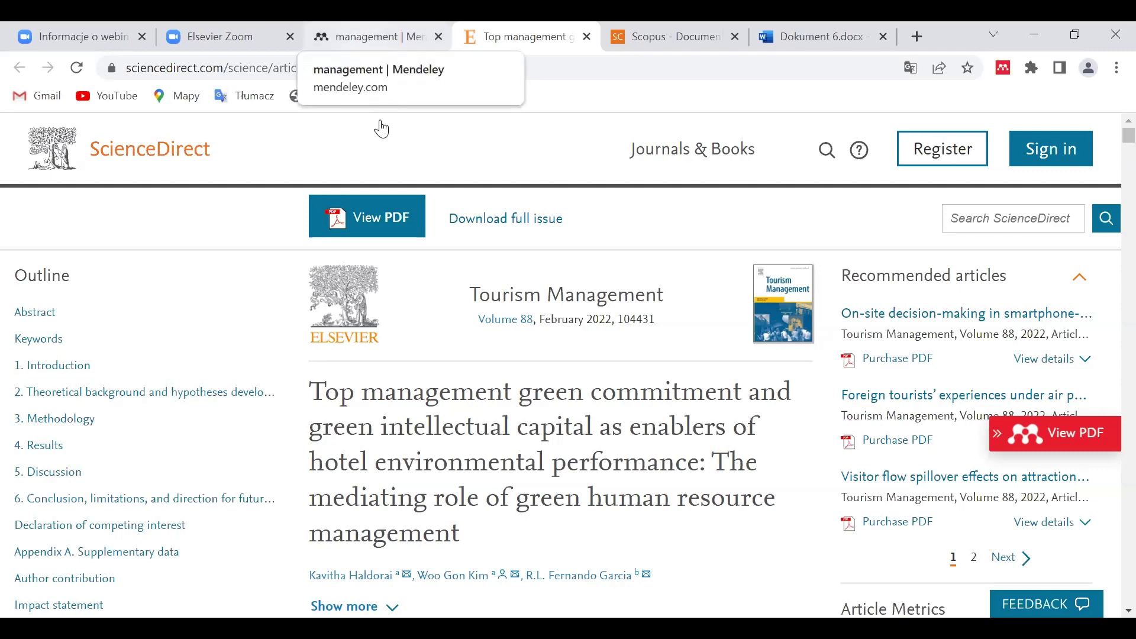
{"action": "key", "text": "ctrl+shift+Tab"}
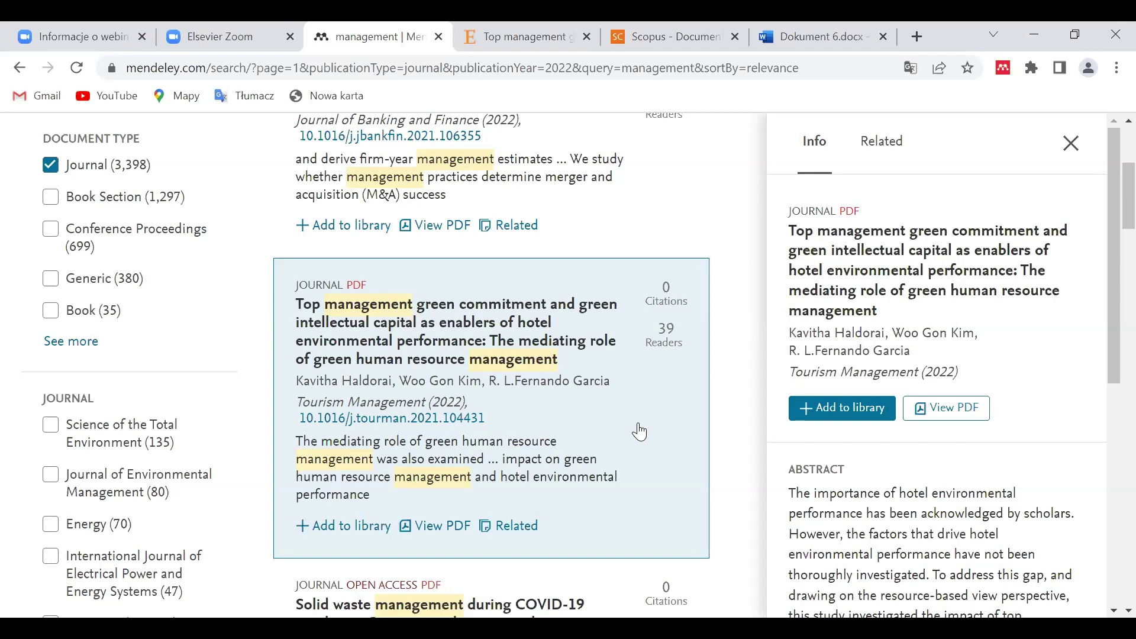
{"action": "scroll", "coordinate": [640, 432], "scroll_direction": "up", "scroll_amount": 5}
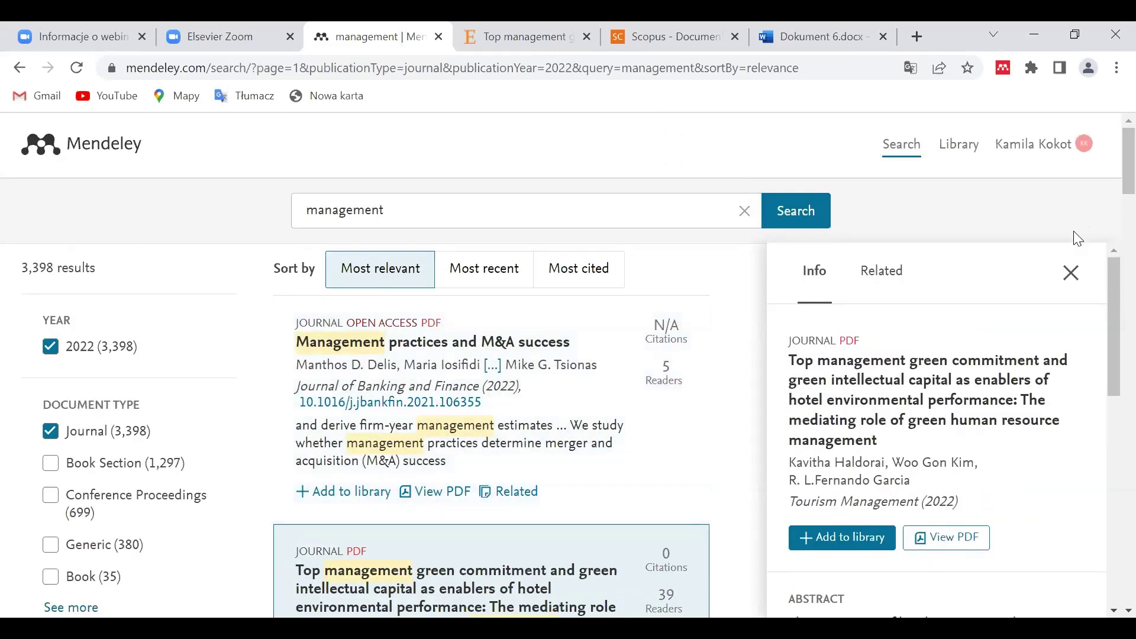
{"action": "left_click", "coordinate": [1072, 274]}
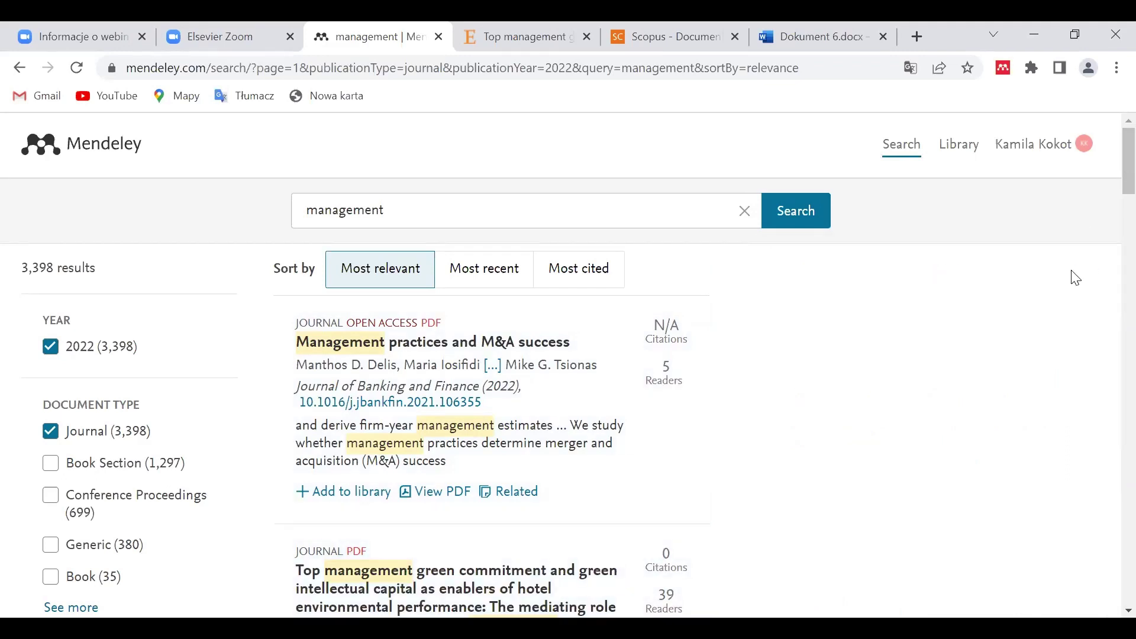
- Add the PDF files Rahiem2021_StorytellingIn and ReviewoftheOERMovement from the computer's Mendeley folder to the online library
{"action": "left_click", "coordinate": [960, 148]}
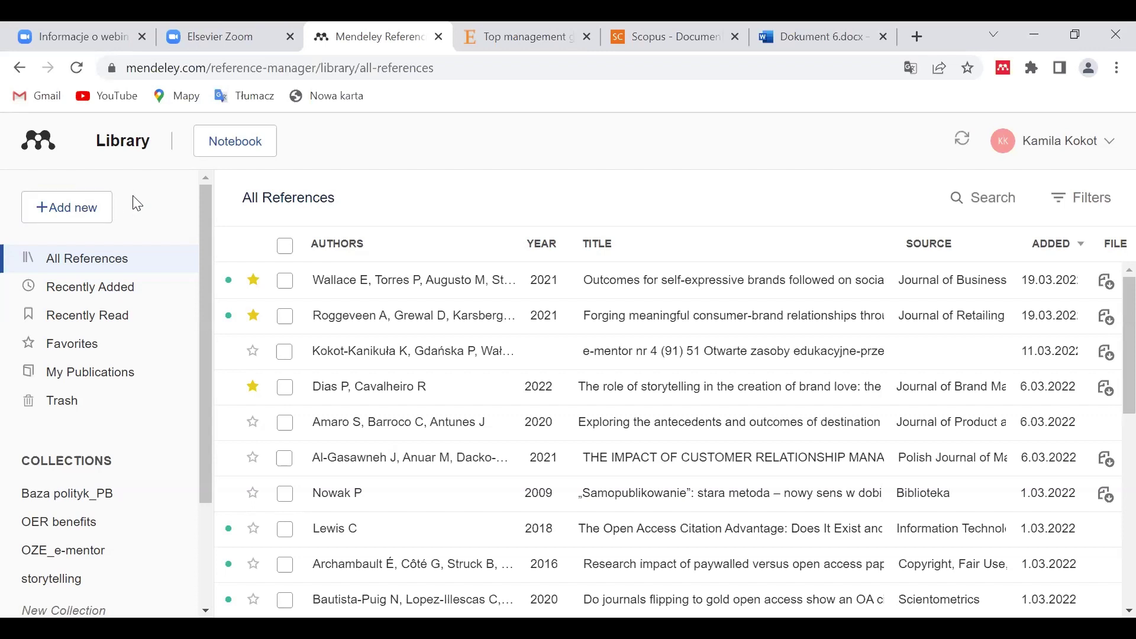
{"action": "left_click", "coordinate": [88, 216]}
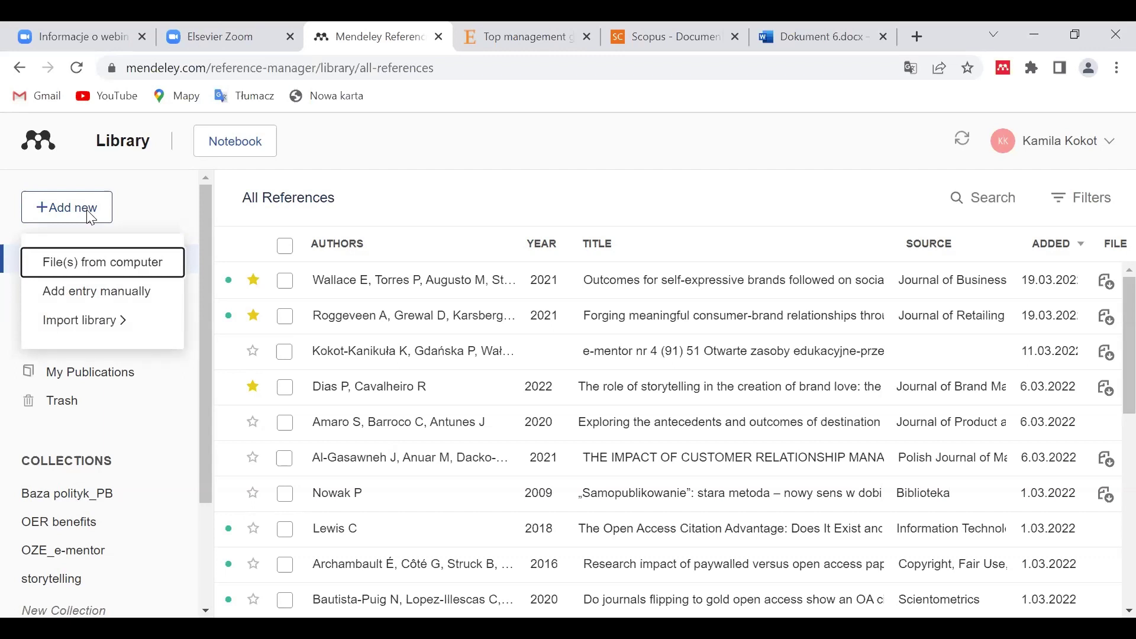
{"action": "left_click", "coordinate": [104, 266]}
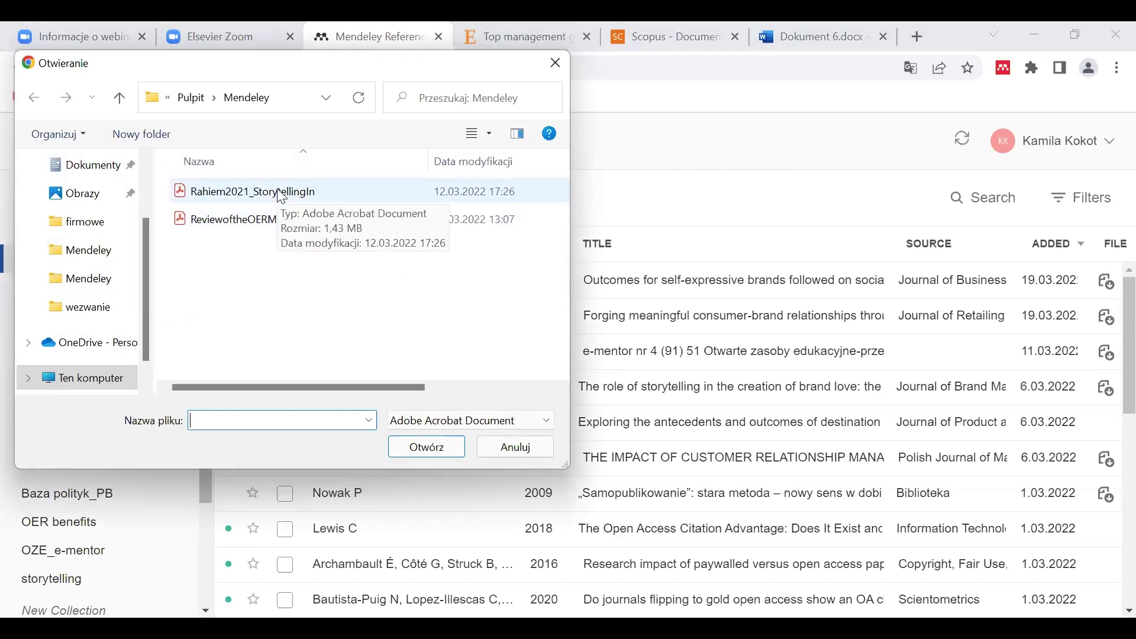
{"action": "left_click_drag", "start_coordinate": [708, 373], "coordinate": [707, 372]}
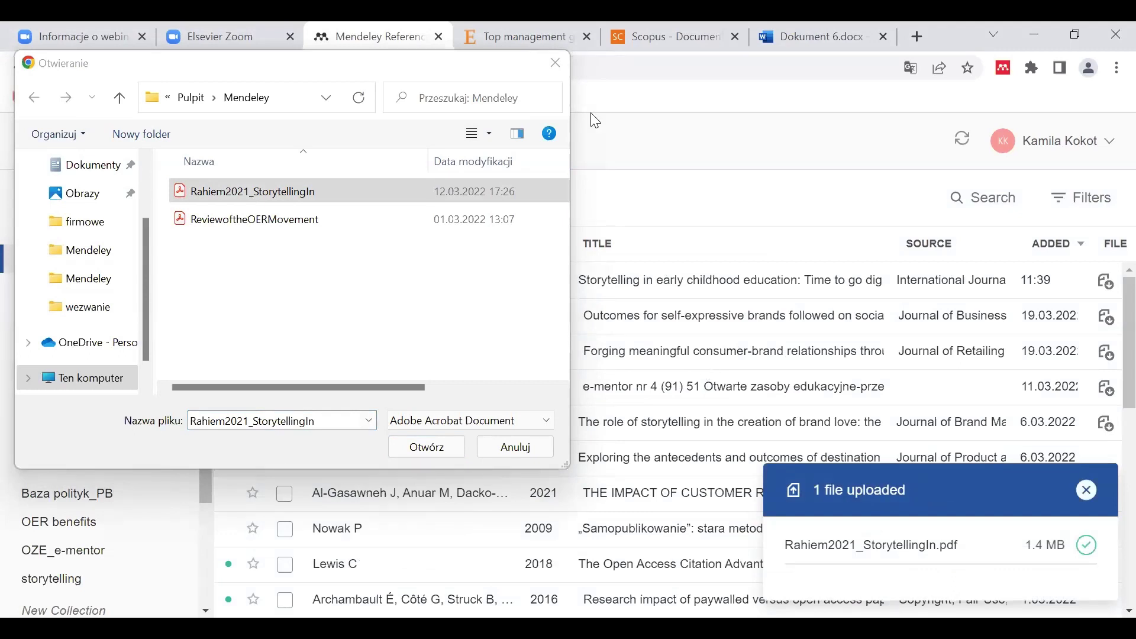
{"action": "left_click", "coordinate": [1081, 496]}
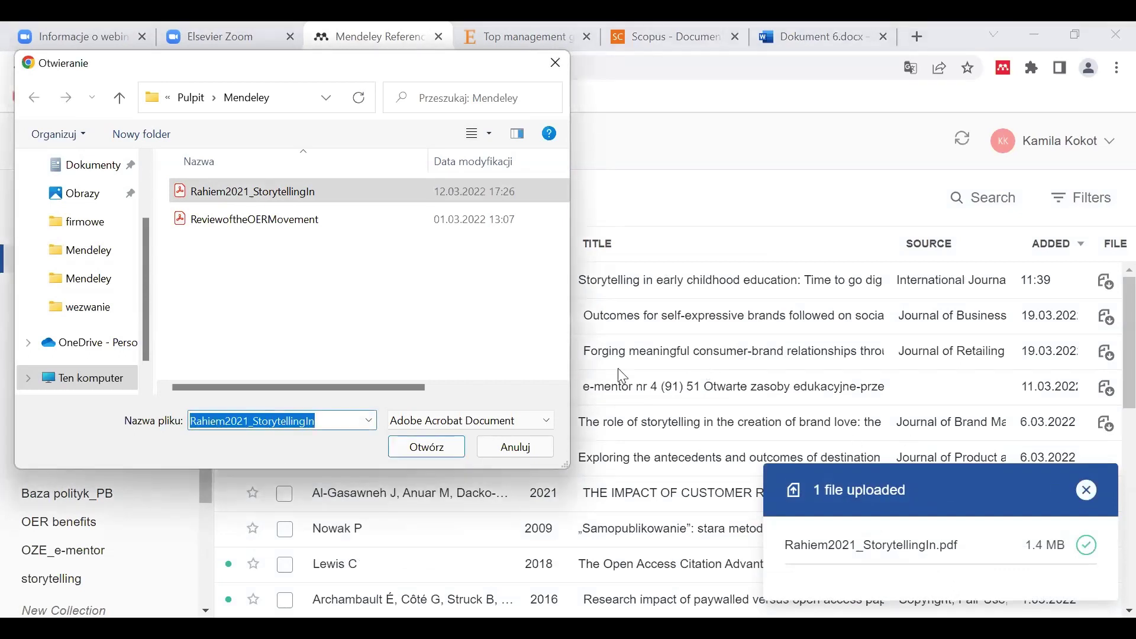
{"action": "left_click", "coordinate": [211, 230]}
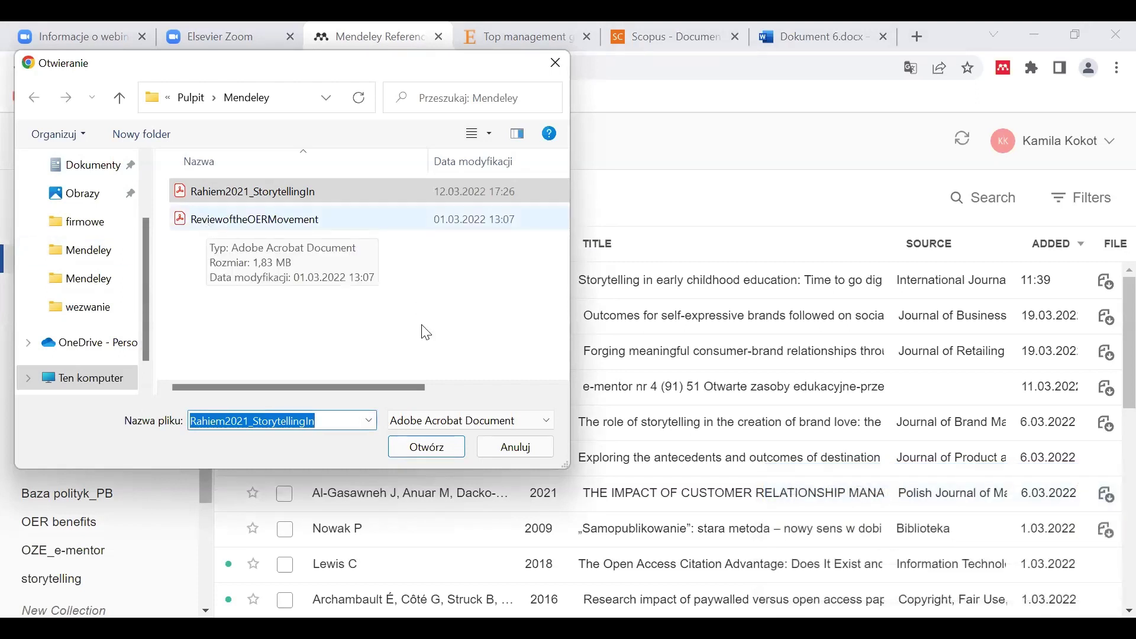
{"action": "left_click", "coordinate": [425, 453]}
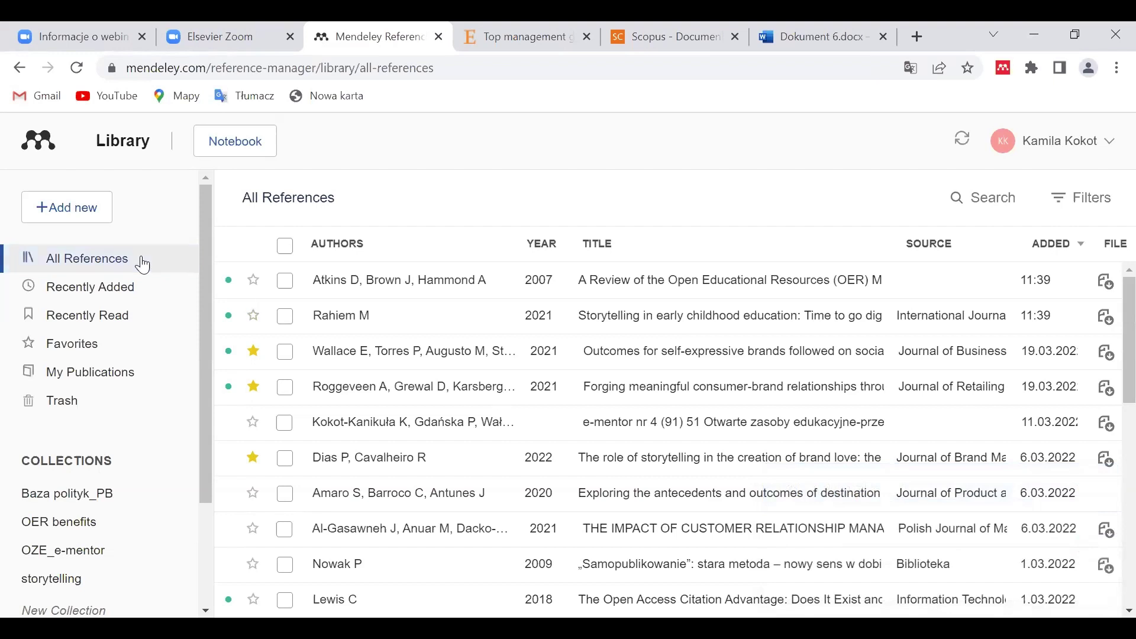
{"action": "left_click", "coordinate": [89, 213]}
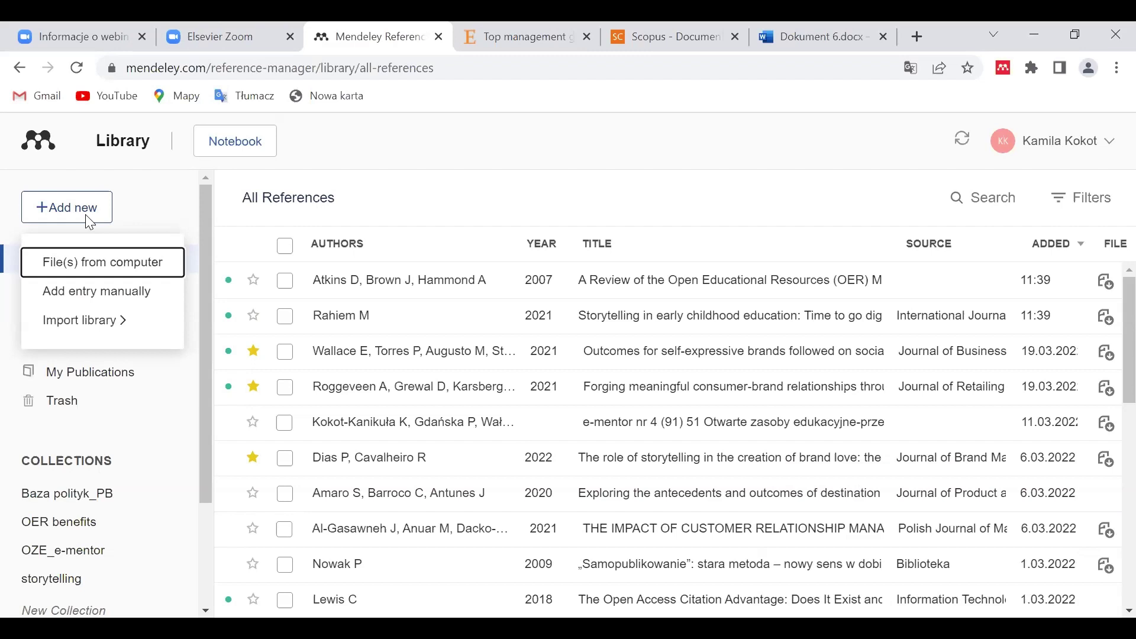
{"action": "left_click", "coordinate": [83, 325]}
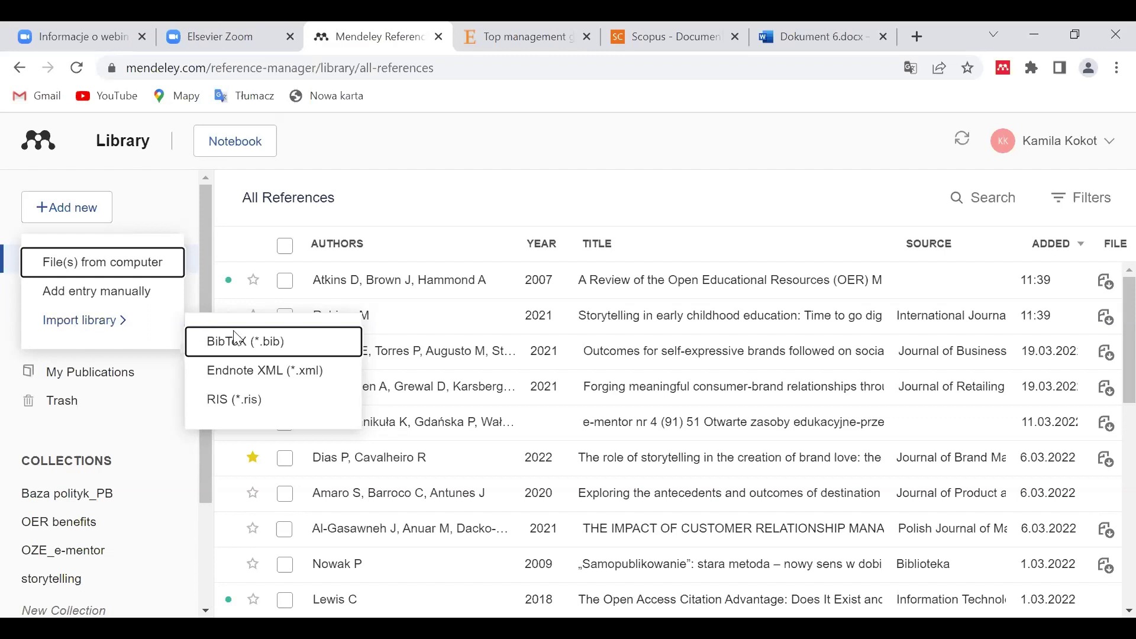
{"action": "left_click", "coordinate": [244, 400]}
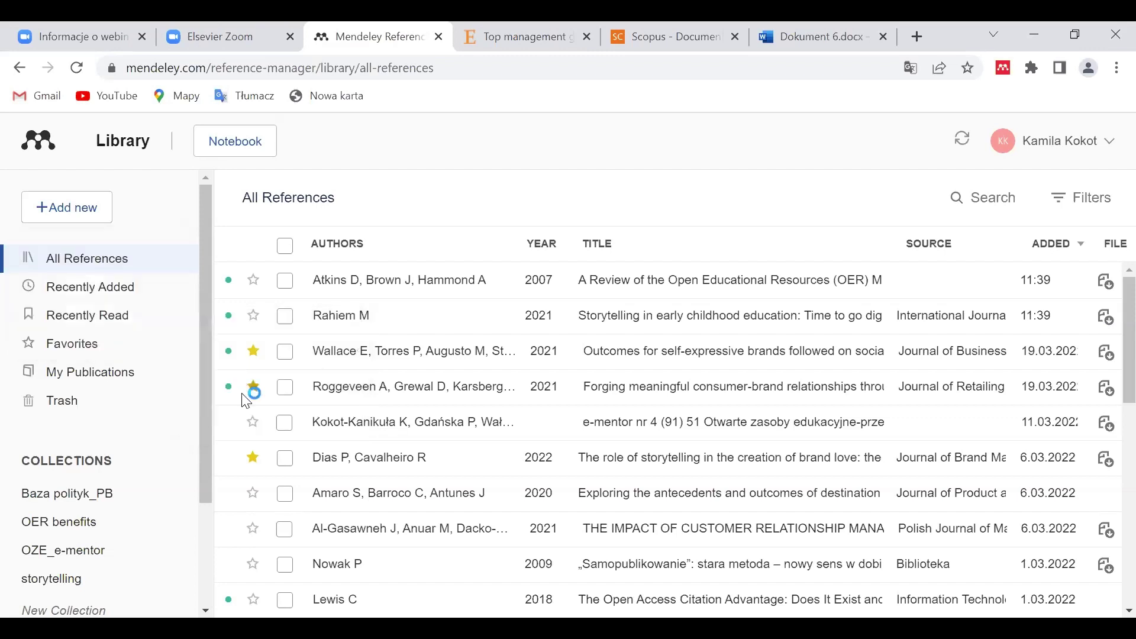
{"action": "left_click", "coordinate": [288, 304]}
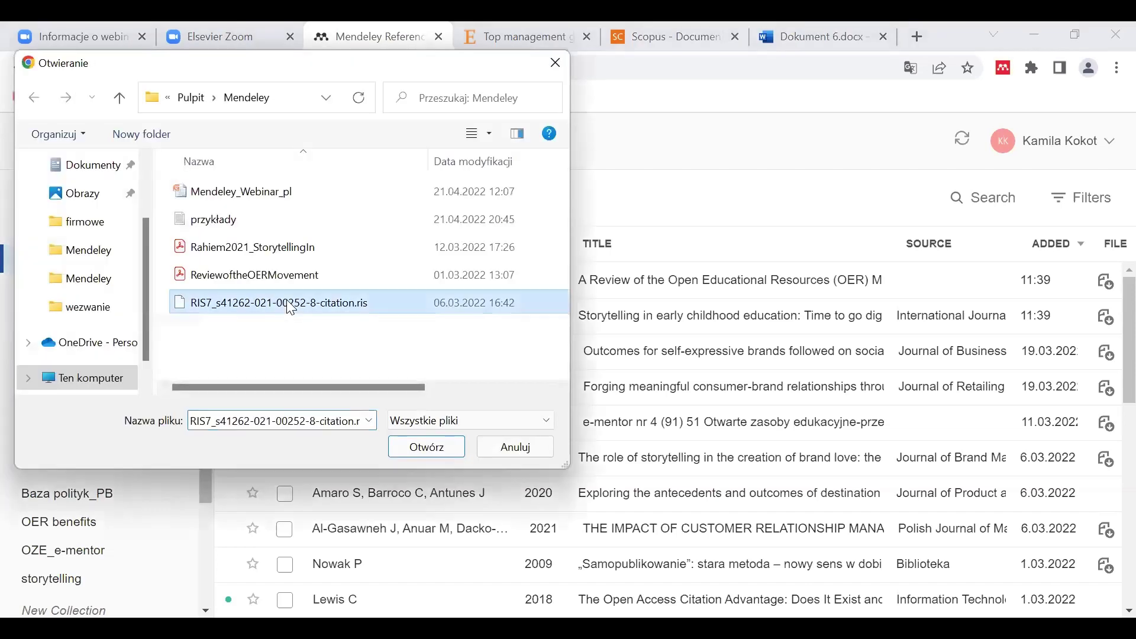
{"action": "left_click", "coordinate": [413, 456]}
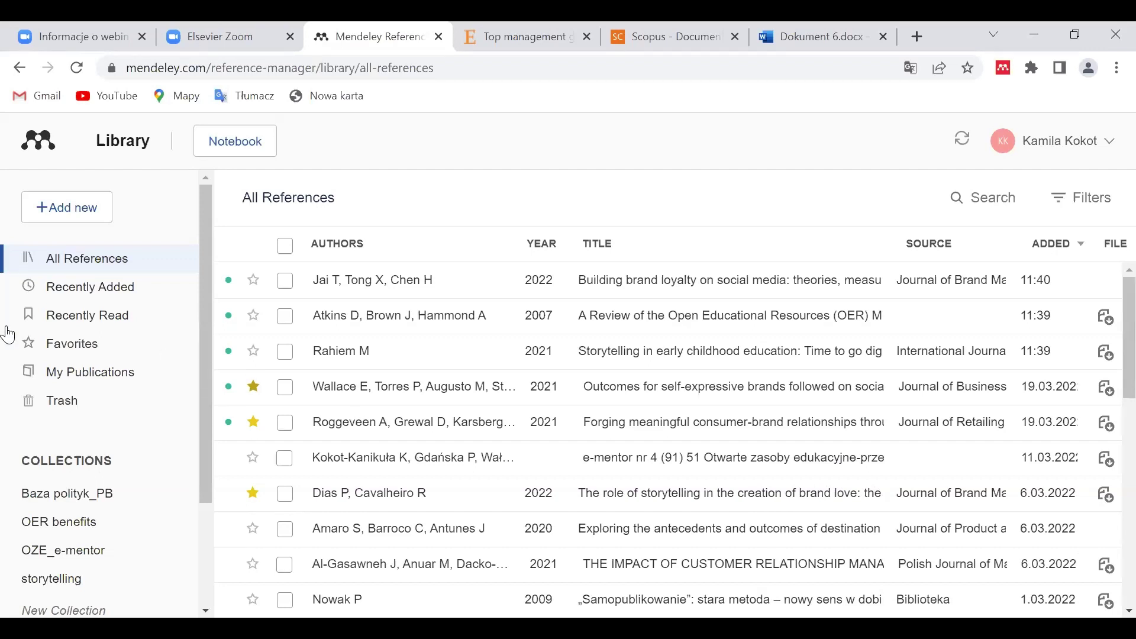
- Open the manual entry form, examine its fields and the available reference types, and close it without adding an entry
{"action": "left_click", "coordinate": [76, 218]}
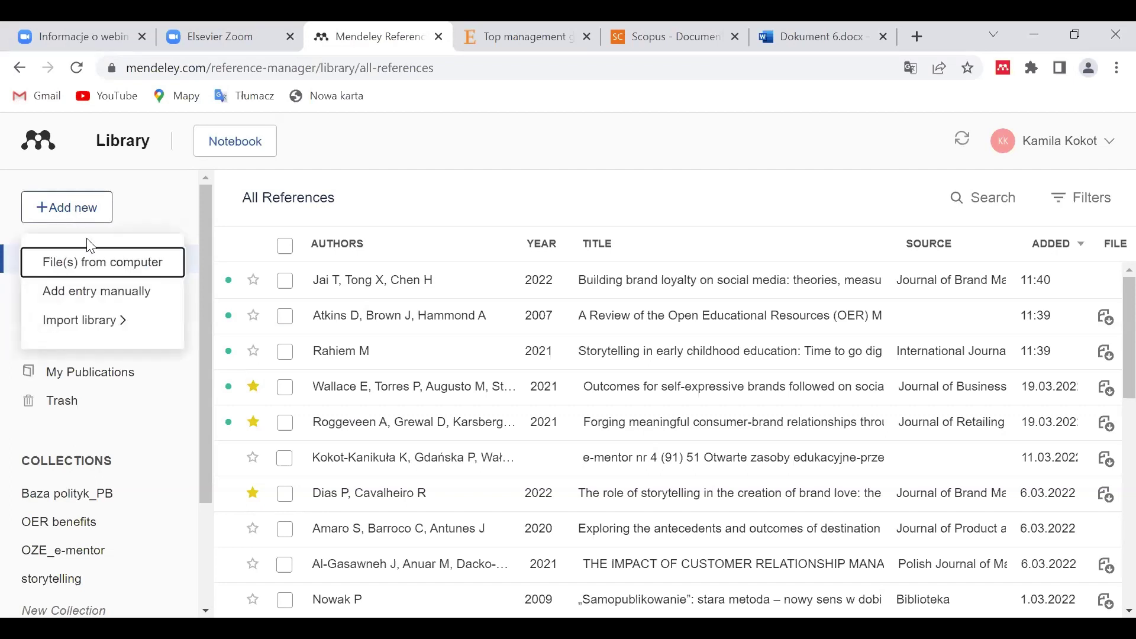
{"action": "left_click", "coordinate": [93, 303]}
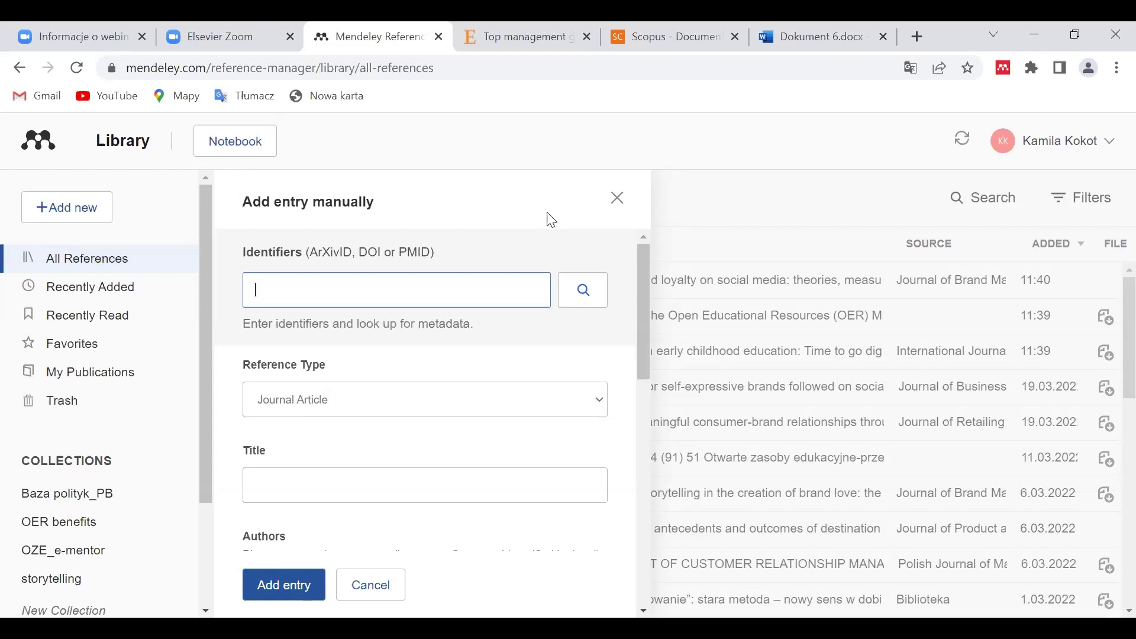
{"action": "scroll", "coordinate": [626, 345], "scroll_direction": "down", "scroll_amount": 5}
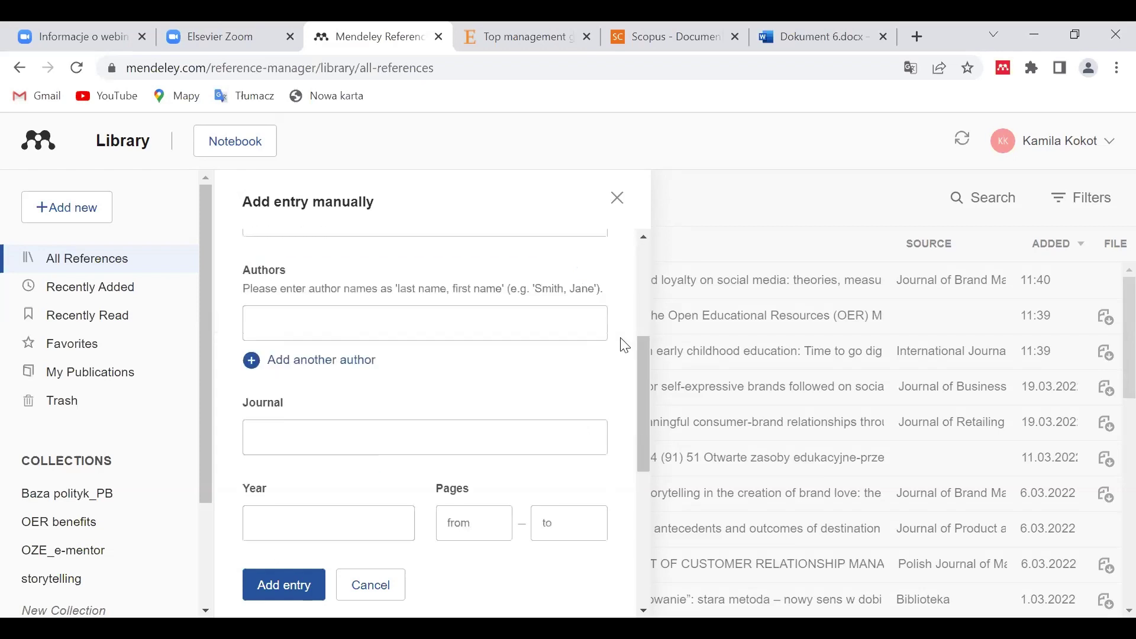
{"action": "scroll", "coordinate": [626, 345], "scroll_direction": "down", "scroll_amount": 3}
{"action": "scroll", "coordinate": [625, 345], "scroll_direction": "down", "scroll_amount": 3}
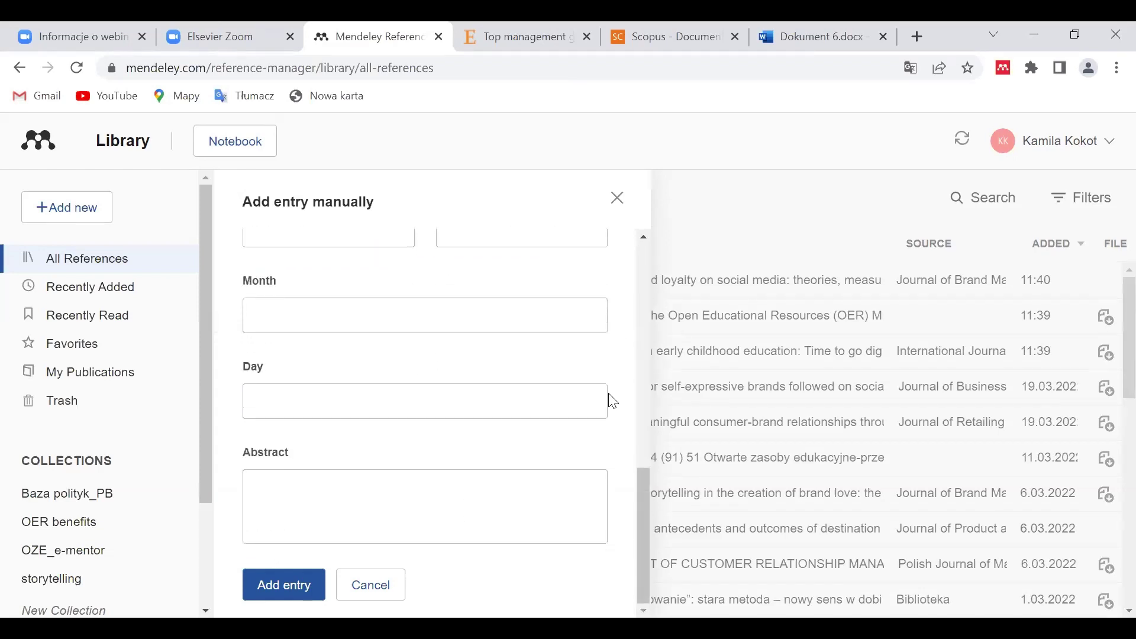
{"action": "scroll", "coordinate": [600, 439], "scroll_direction": "up", "scroll_amount": 10}
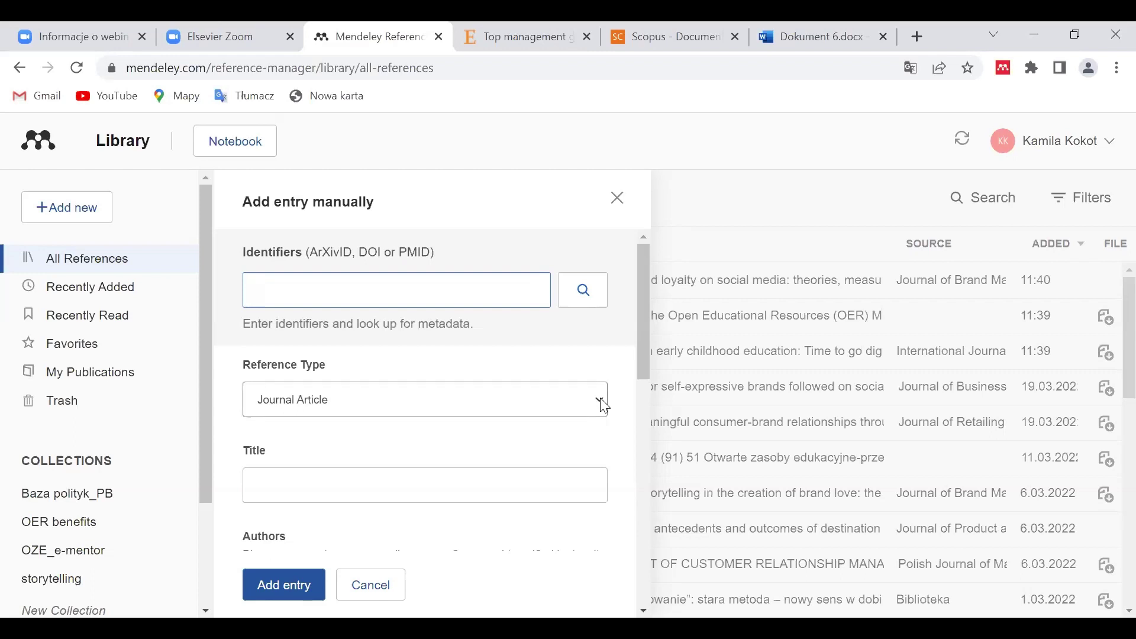
{"action": "left_click", "coordinate": [604, 407]}
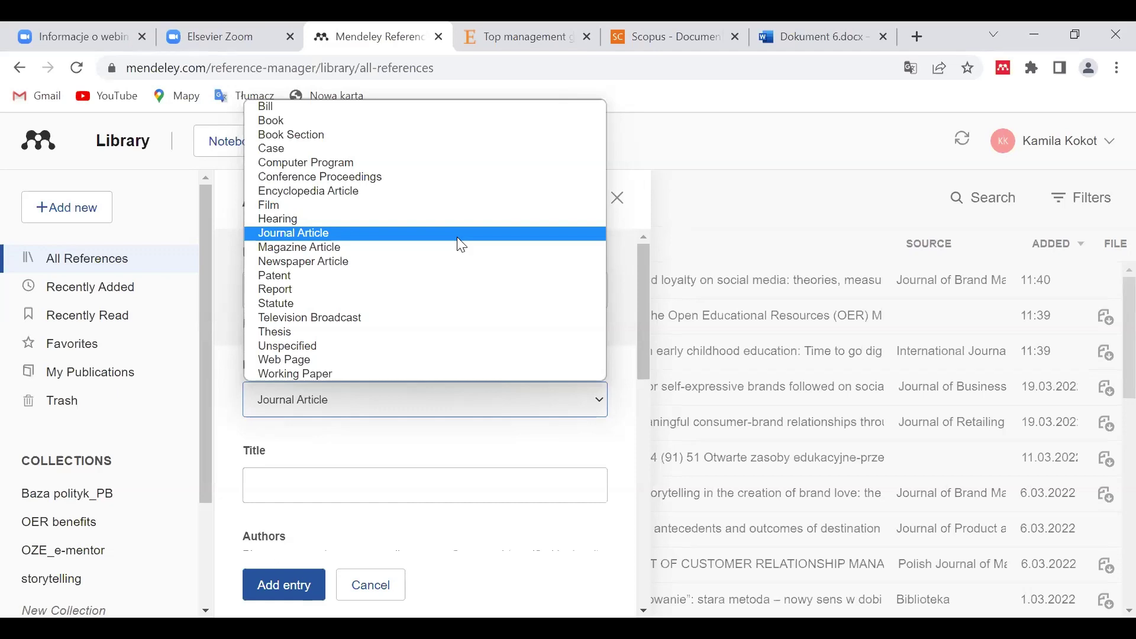
{"action": "left_click", "coordinate": [621, 204]}
{"action": "left_click", "coordinate": [623, 203]}
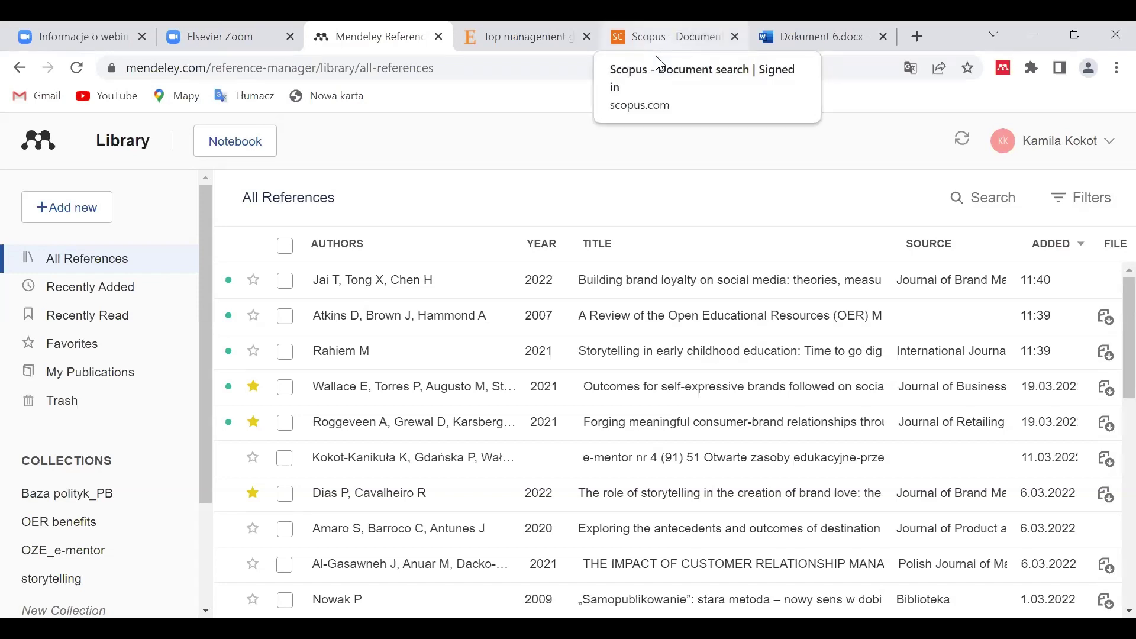
- In Scopus, search documents for "storytelling AND brand AND love" and open the Mendeley Web Importer on the results
{"action": "left_click", "coordinate": [656, 56]}
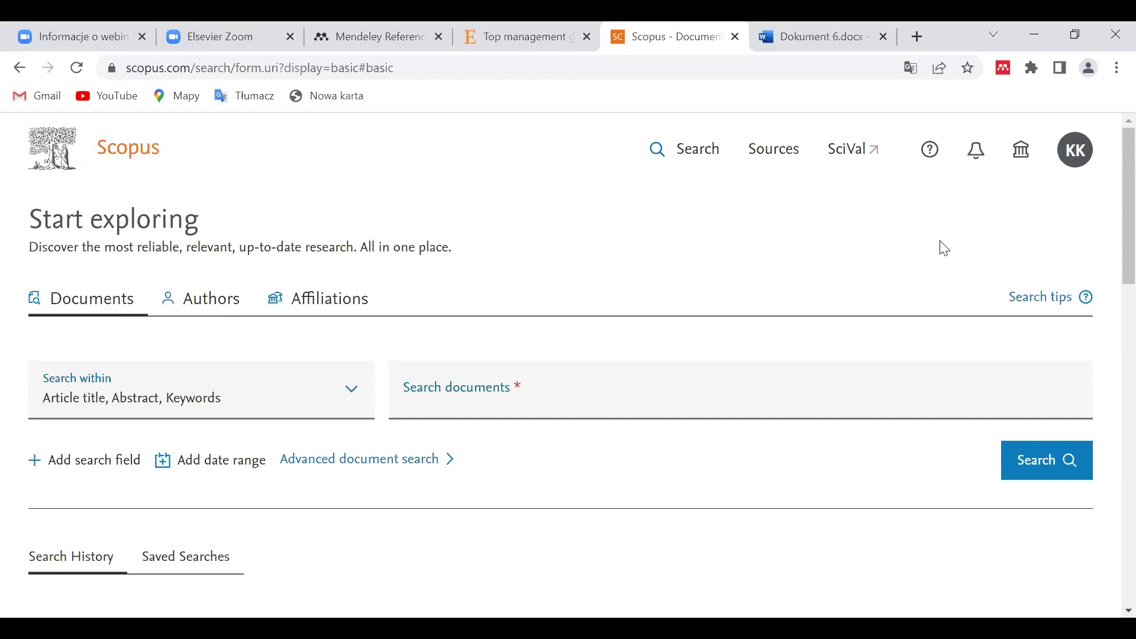
{"action": "left_click", "coordinate": [453, 401]}
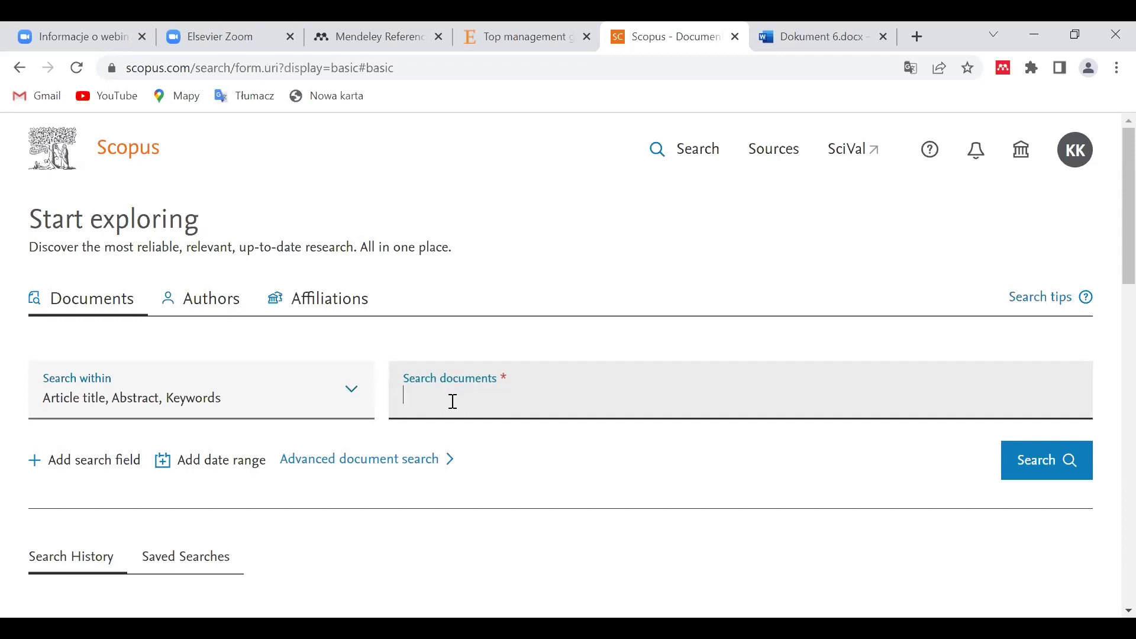
{"action": "type", "text": "storytelling A"}
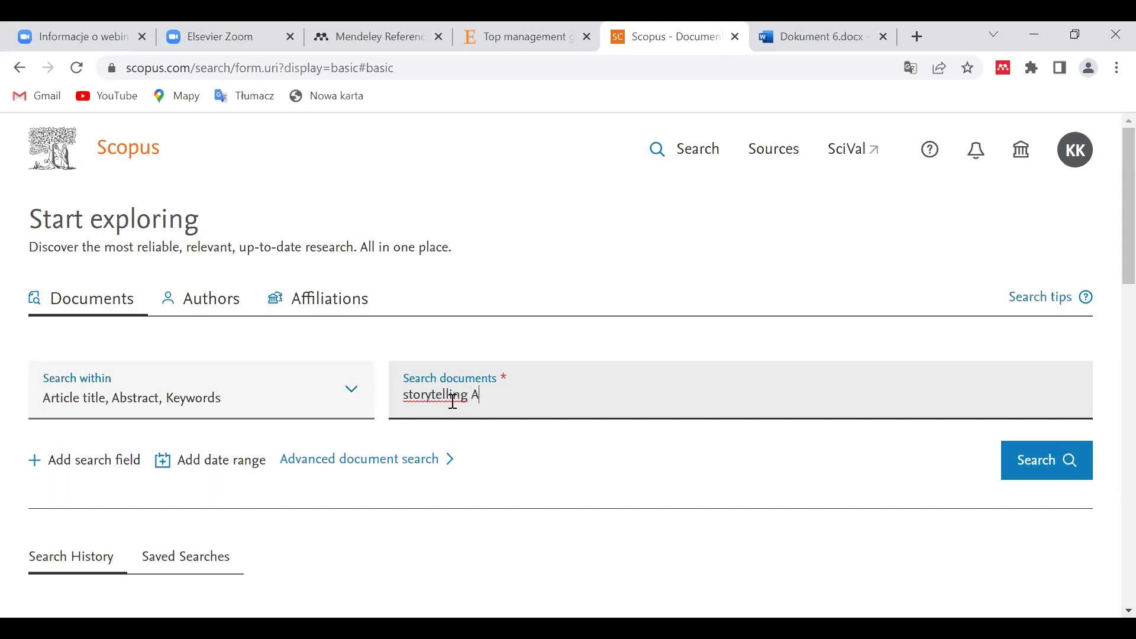
{"action": "type", "text": "ND brand AND love"}
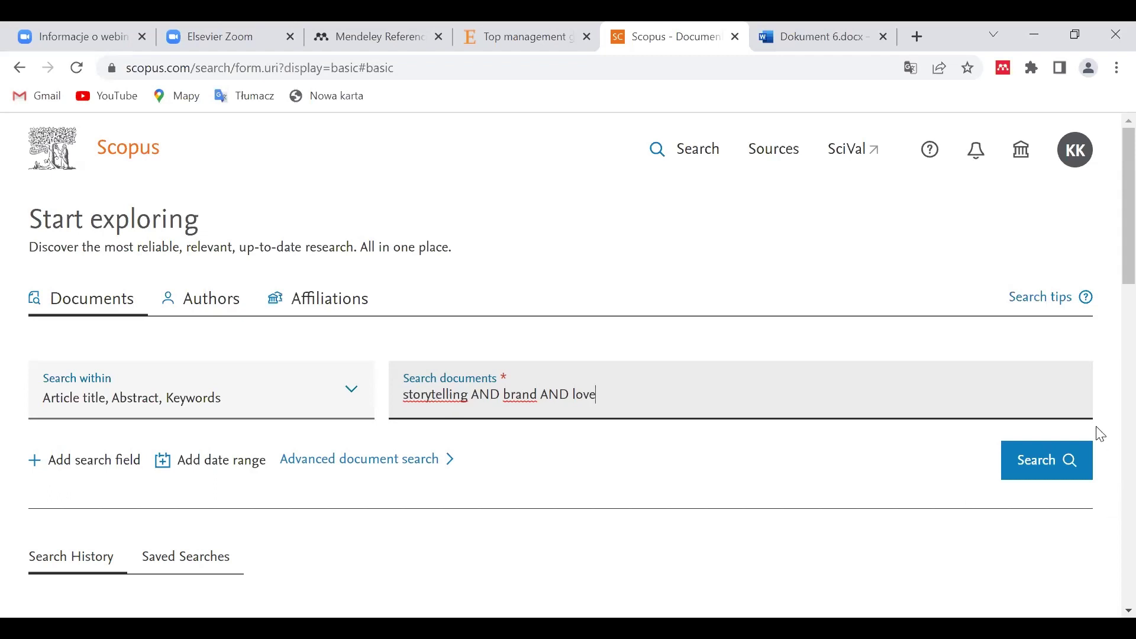
{"action": "left_click", "coordinate": [1042, 462]}
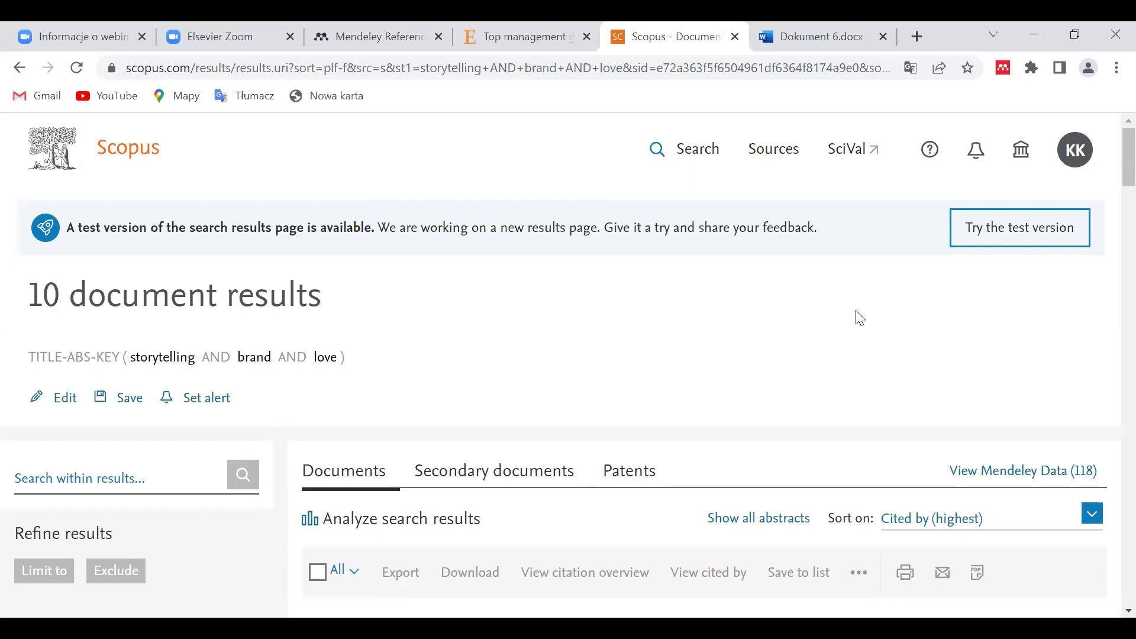
{"action": "scroll", "coordinate": [861, 320], "scroll_direction": "down", "scroll_amount": 5}
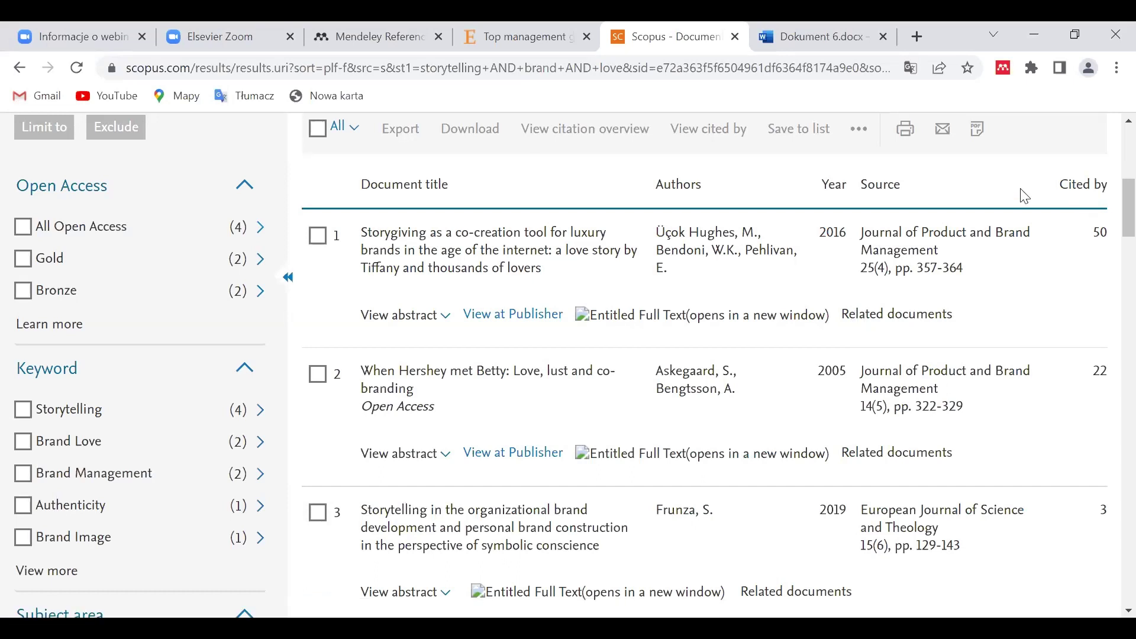
{"action": "left_click", "coordinate": [1007, 69]}
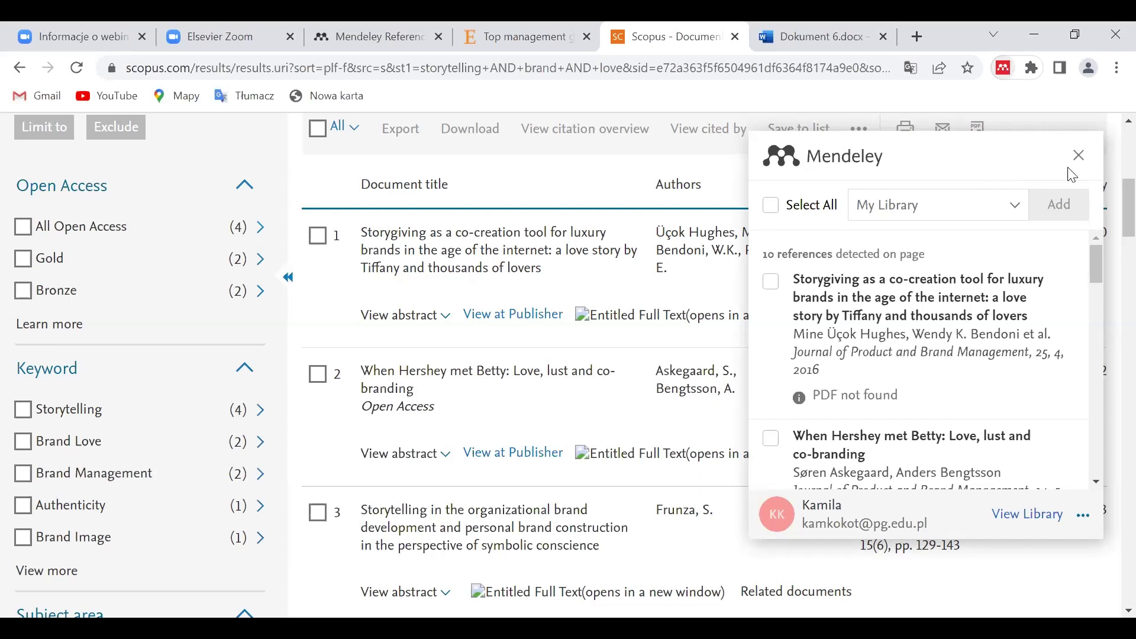
- Examine the editable details and abstract of the "Storygiving as a co-creation tool" reference, then return to the importer's reference list without editing
{"action": "left_click", "coordinate": [949, 303]}
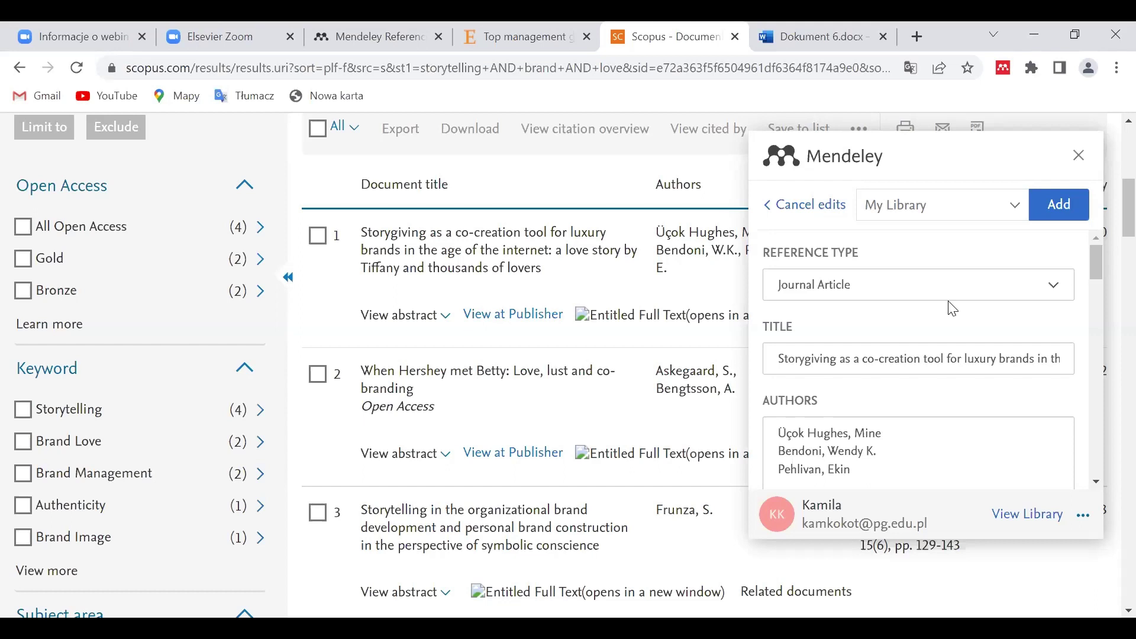
{"action": "scroll", "coordinate": [953, 309], "scroll_direction": "down", "scroll_amount": 10}
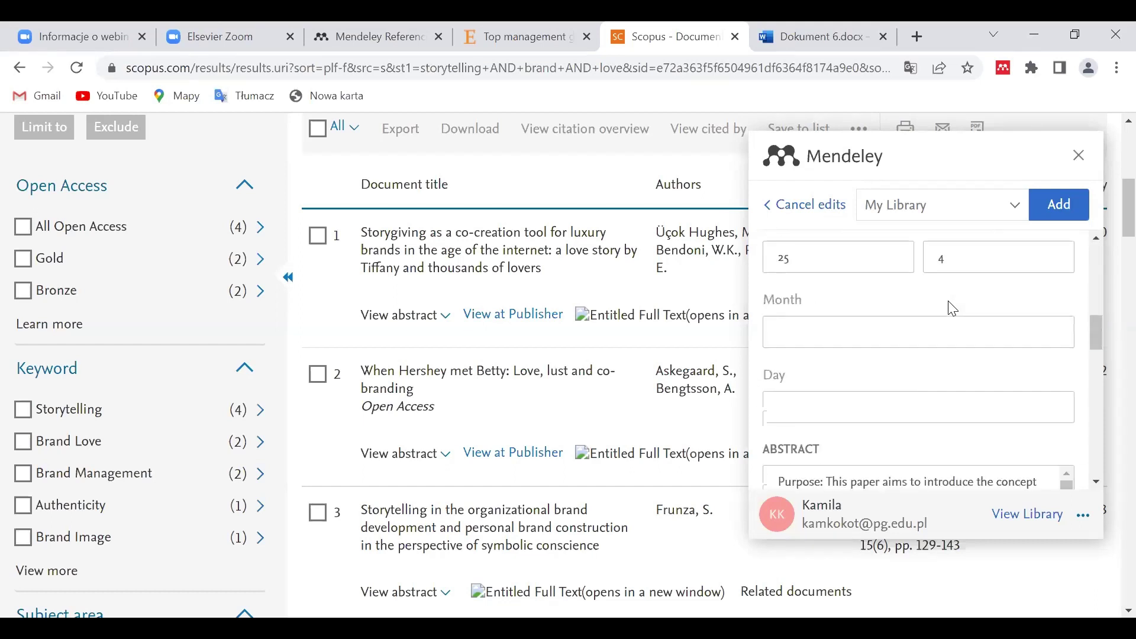
{"action": "scroll", "coordinate": [950, 307], "scroll_direction": "down", "scroll_amount": 3}
{"action": "scroll", "coordinate": [953, 408], "scroll_direction": "down", "scroll_amount": 5}
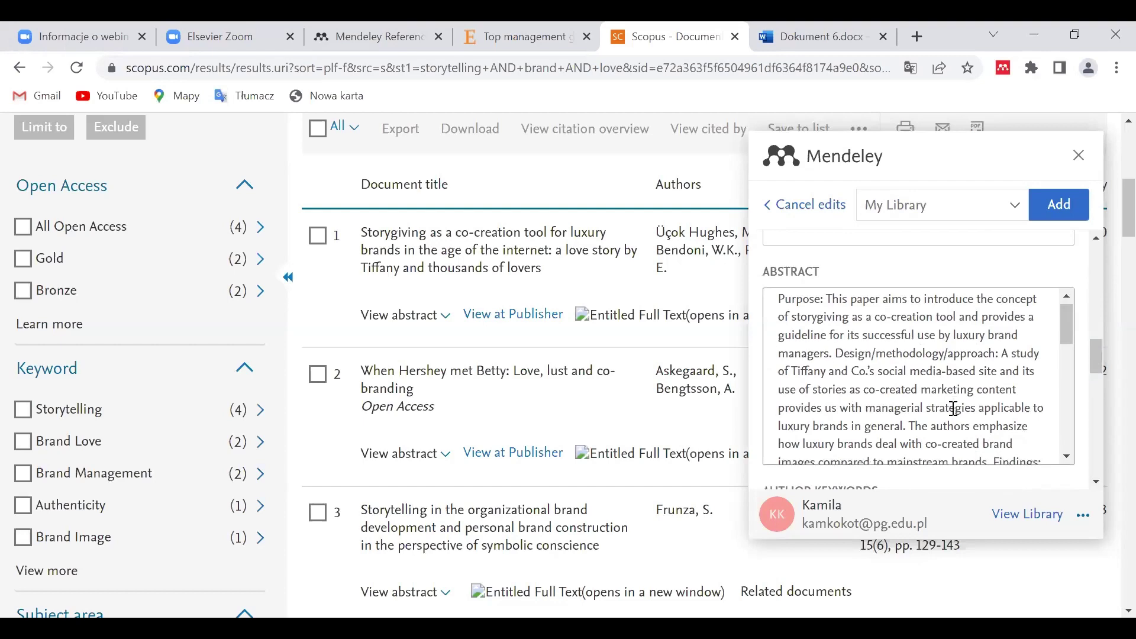
{"action": "scroll", "coordinate": [954, 408], "scroll_direction": "up", "scroll_amount": 5}
{"action": "scroll", "coordinate": [992, 344], "scroll_direction": "up", "scroll_amount": 5}
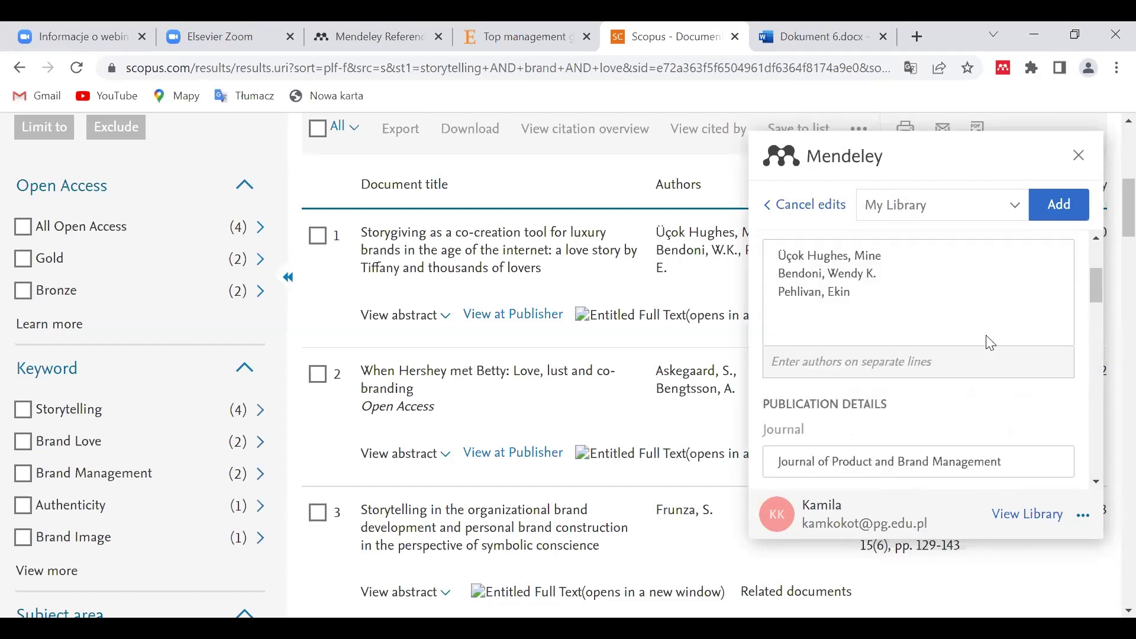
{"action": "scroll", "coordinate": [996, 343], "scroll_direction": "up", "scroll_amount": 3}
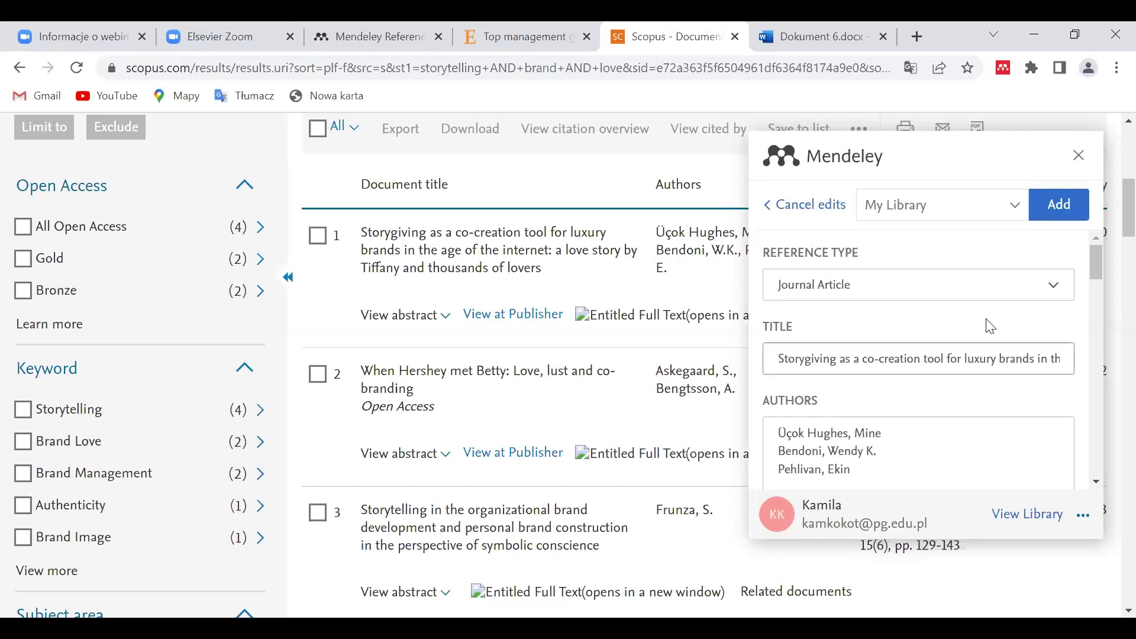
{"action": "left_click", "coordinate": [819, 214]}
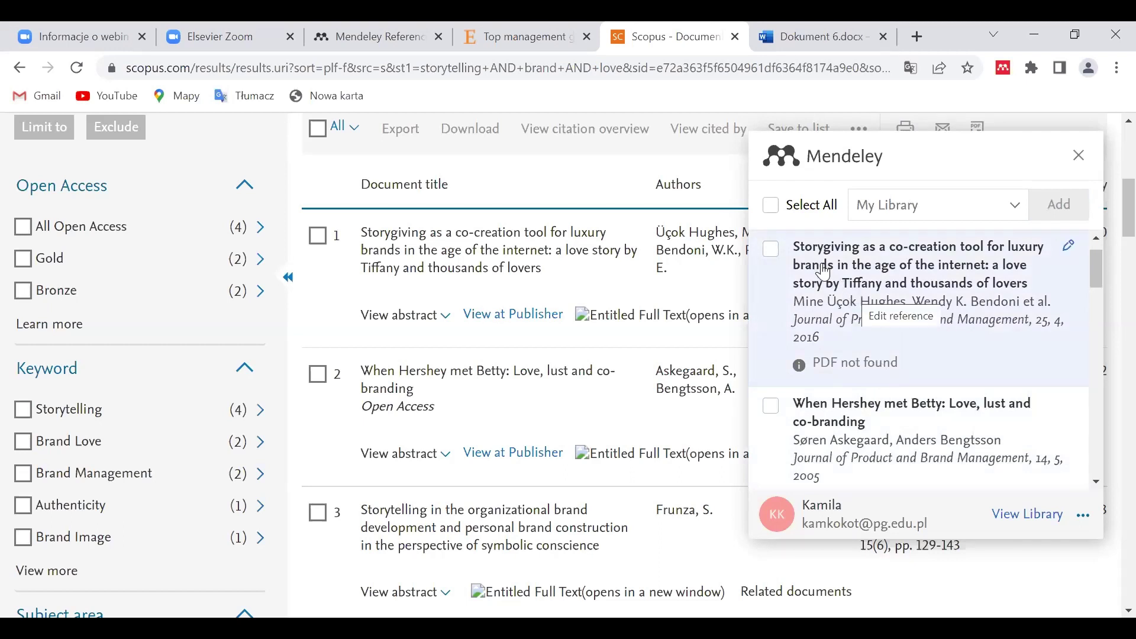
- Add the references "Storygiving as a co-creation tool", "When Hershey met Betty" and "Values and storytelling in the fashion films" to My Library and close the importer
{"action": "left_click", "coordinate": [772, 249]}
{"action": "scroll", "coordinate": [856, 351], "scroll_direction": "down", "scroll_amount": 3}
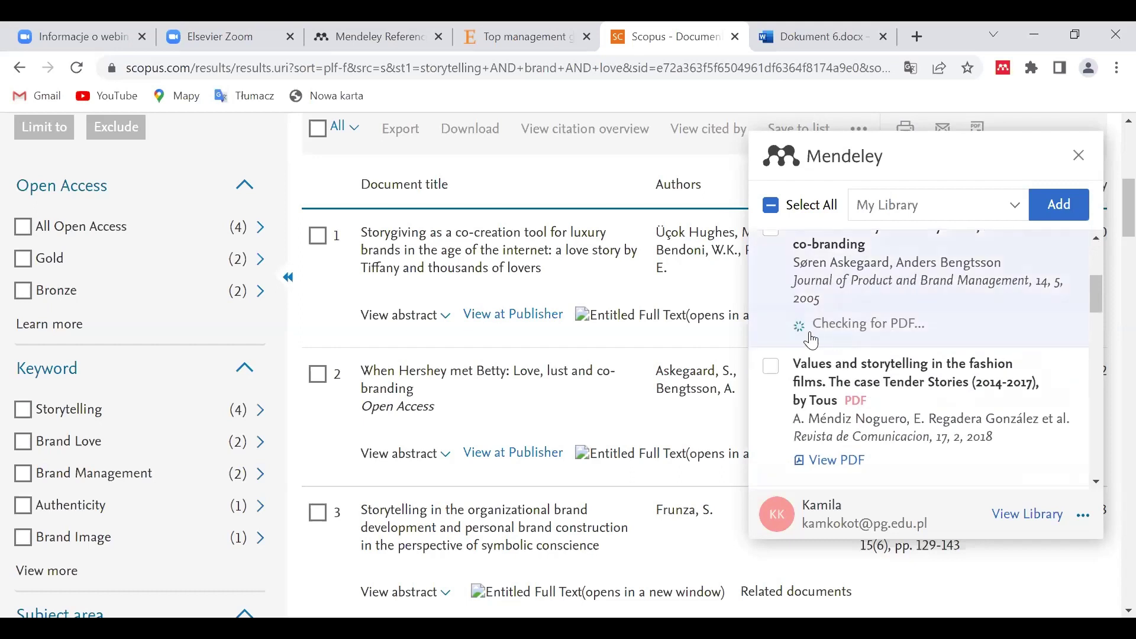
{"action": "left_click", "coordinate": [772, 318]}
{"action": "left_click", "coordinate": [771, 456]}
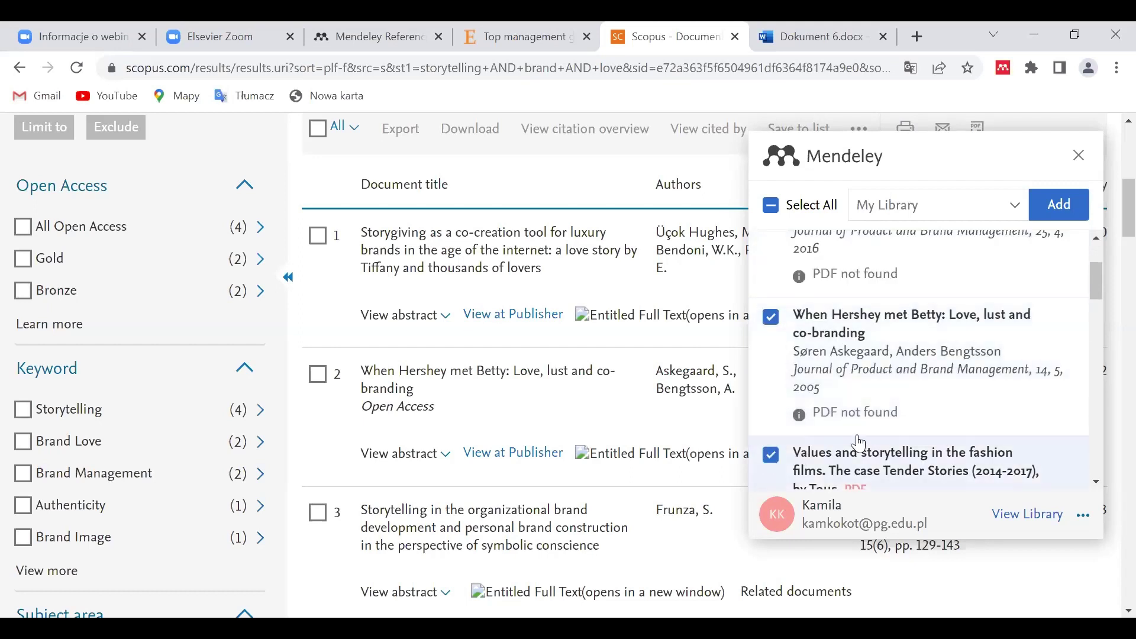
{"action": "left_click", "coordinate": [971, 210]}
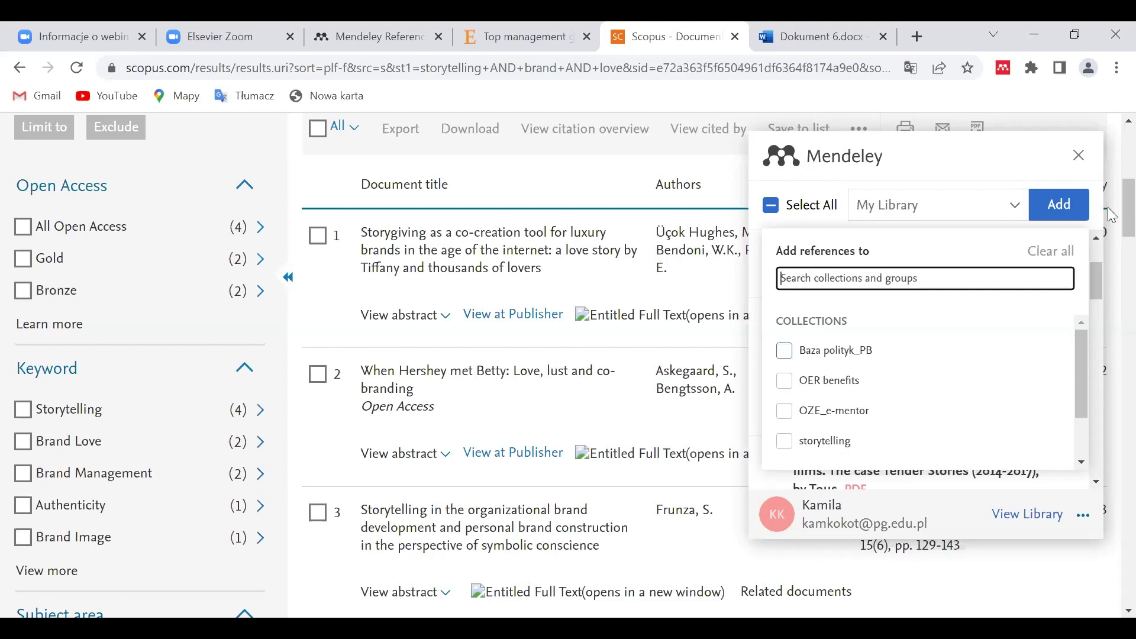
{"action": "left_click", "coordinate": [1060, 263]}
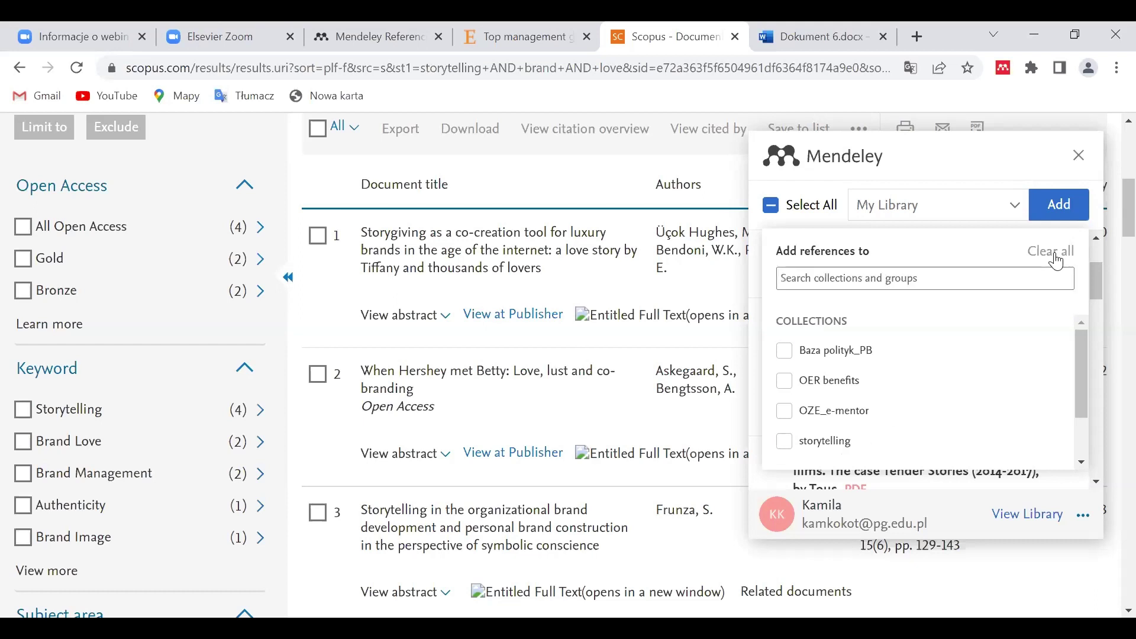
{"action": "left_click", "coordinate": [965, 211]}
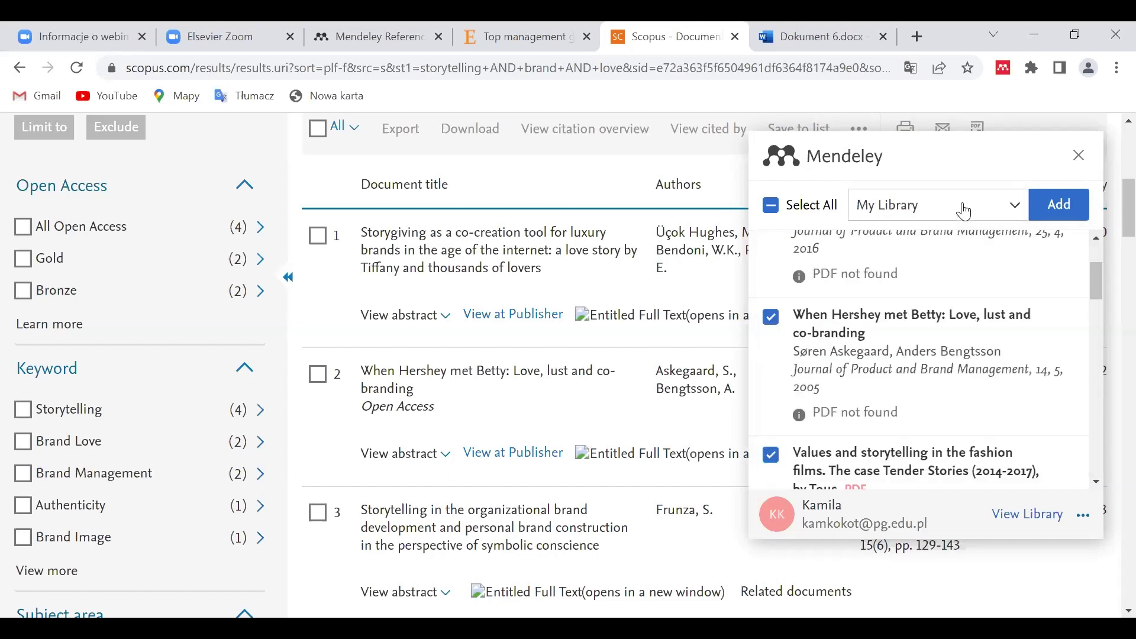
{"action": "left_click", "coordinate": [1052, 219]}
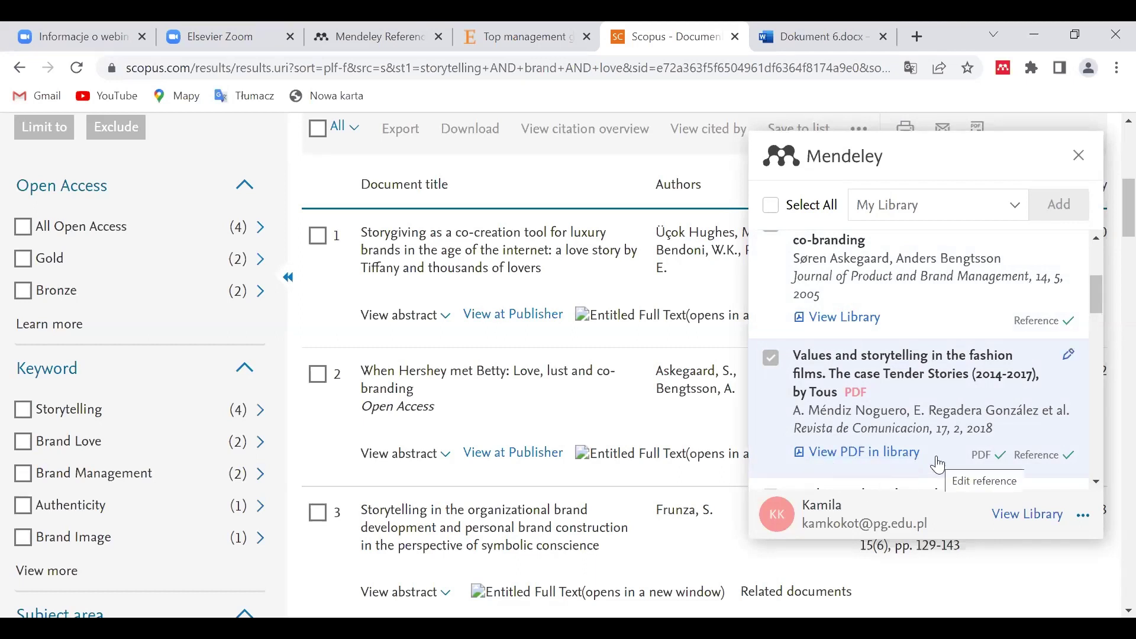
{"action": "left_click", "coordinate": [1081, 157]}
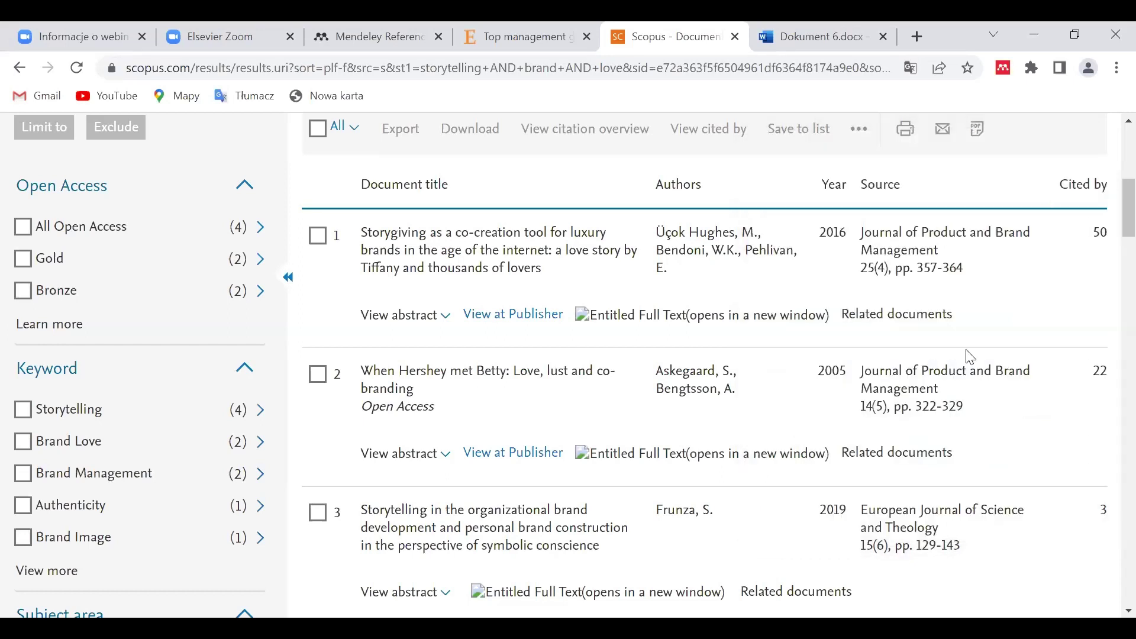
- Open the Scopus record of "The role of storytelling in the creation of brand love: the PANDORA case" from the search results
{"action": "scroll", "coordinate": [971, 357], "scroll_direction": "down", "scroll_amount": 6}
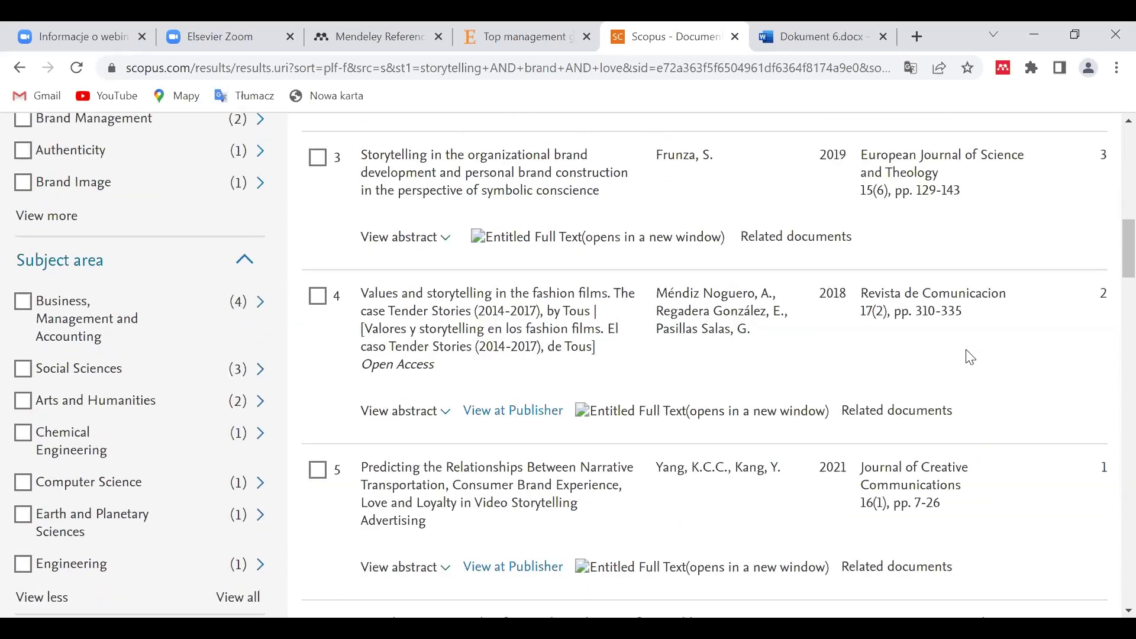
{"action": "scroll", "coordinate": [971, 357], "scroll_direction": "down", "scroll_amount": 6}
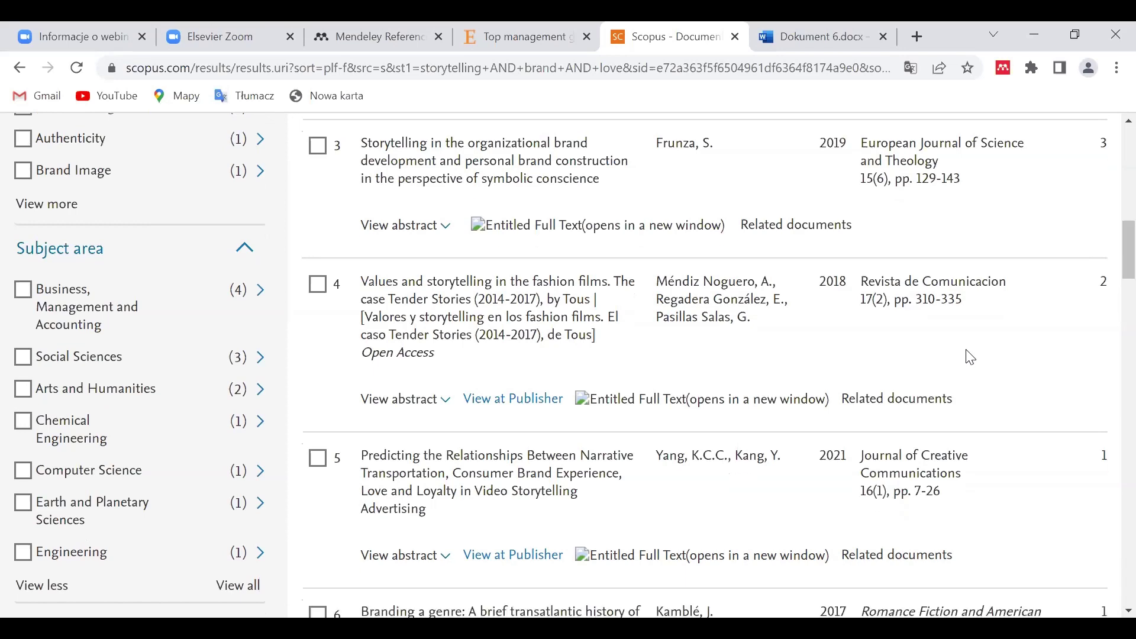
{"action": "scroll", "coordinate": [971, 357], "scroll_direction": "down", "scroll_amount": 3}
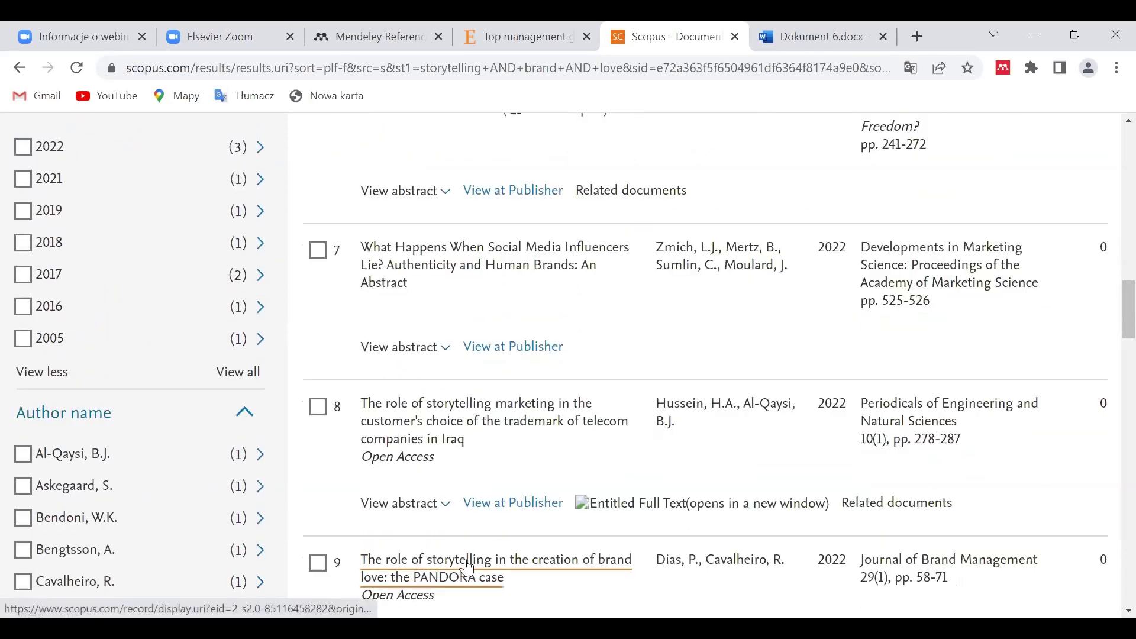
{"action": "left_click", "coordinate": [470, 560]}
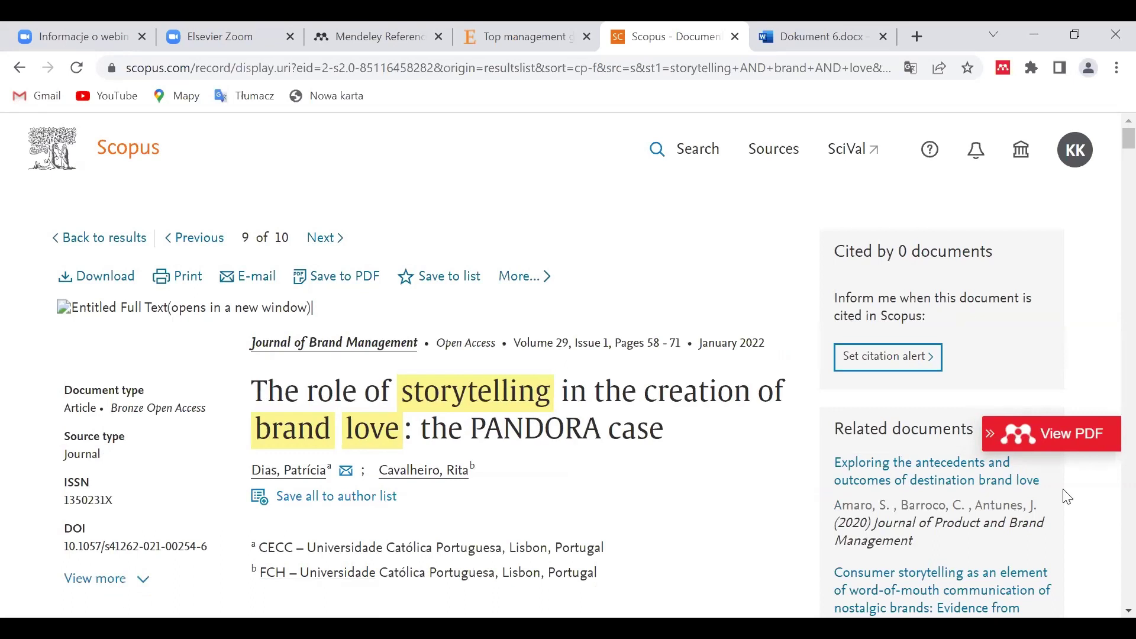
- View the PANDORA article's PDF in the Mendeley reader and add it to the Mendeley library
{"action": "left_click", "coordinate": [1053, 441]}
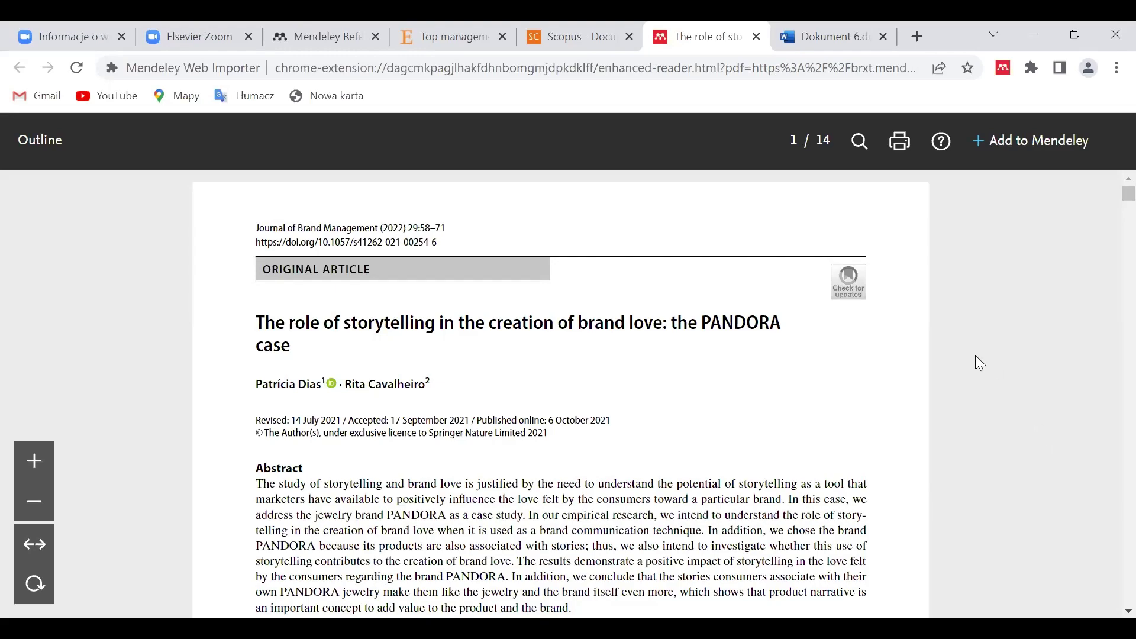
{"action": "scroll", "coordinate": [746, 361], "scroll_direction": "down", "scroll_amount": 9}
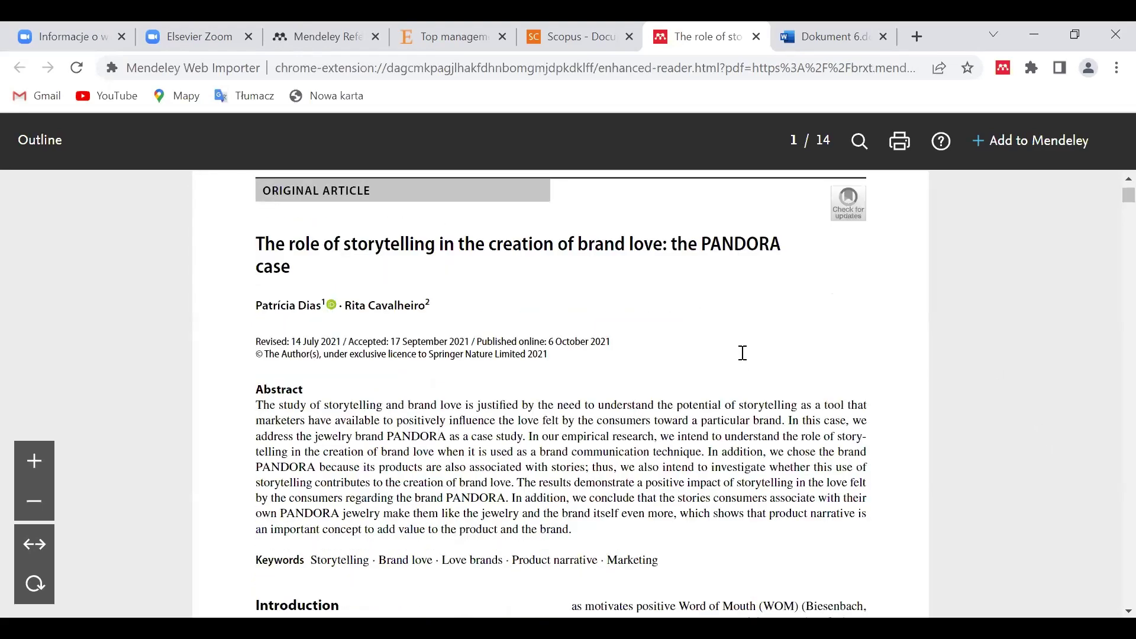
{"action": "scroll", "coordinate": [744, 353], "scroll_direction": "up", "scroll_amount": 9}
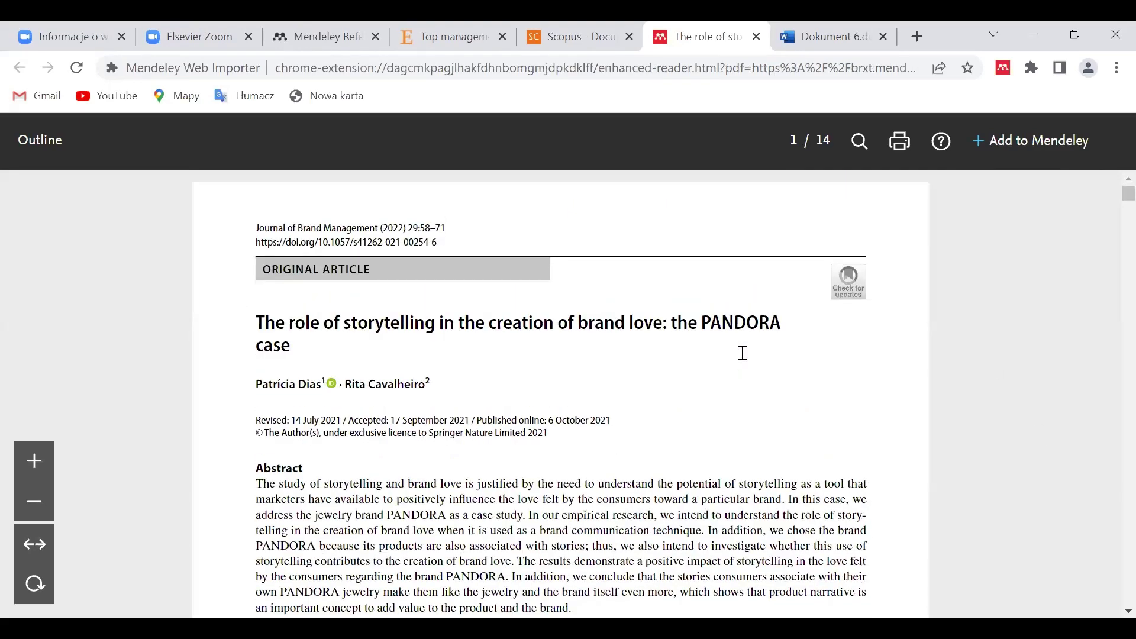
{"action": "left_click", "coordinate": [1015, 148]}
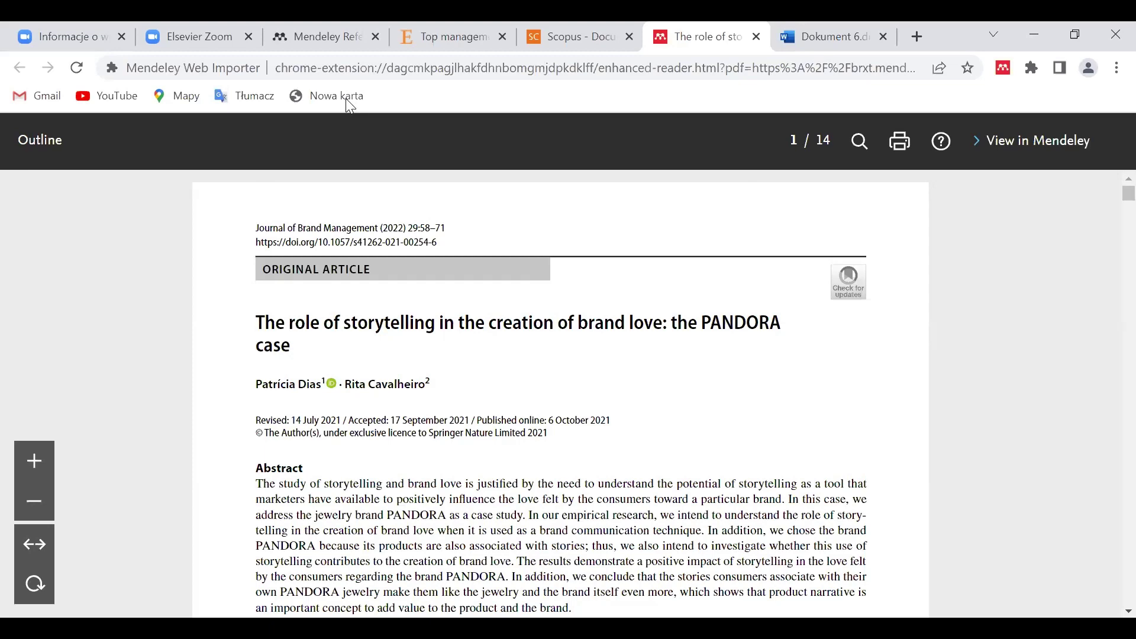
- Sync the Mendeley library and set the publication year of the newly added PANDORA brand love article to 2022
{"action": "key", "text": "ctrl+3"}
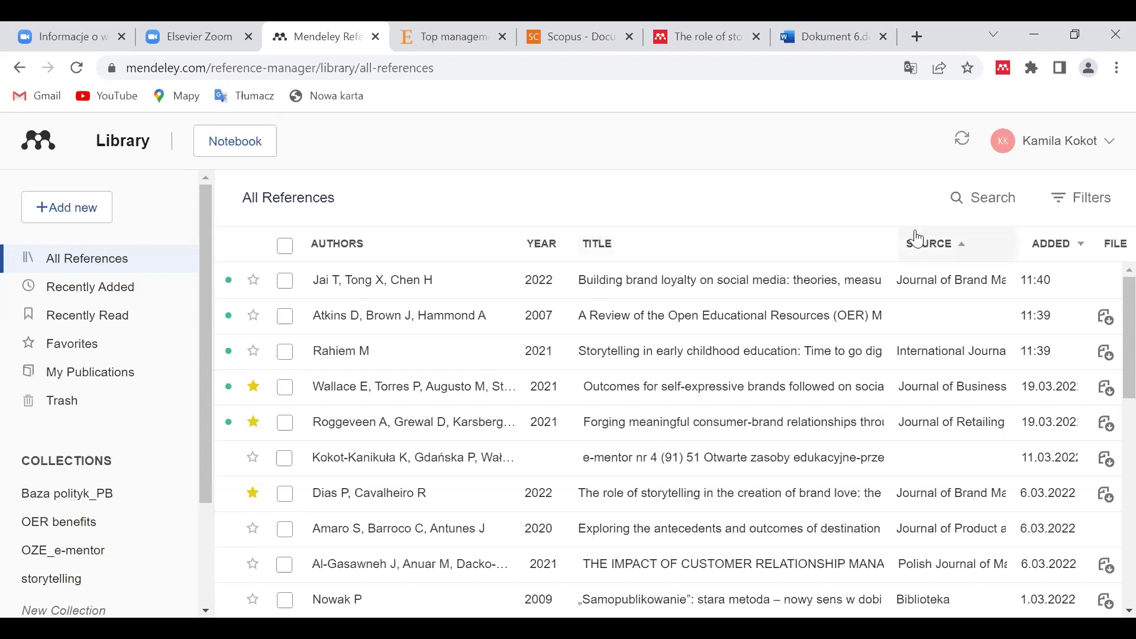
{"action": "left_click", "coordinate": [963, 145]}
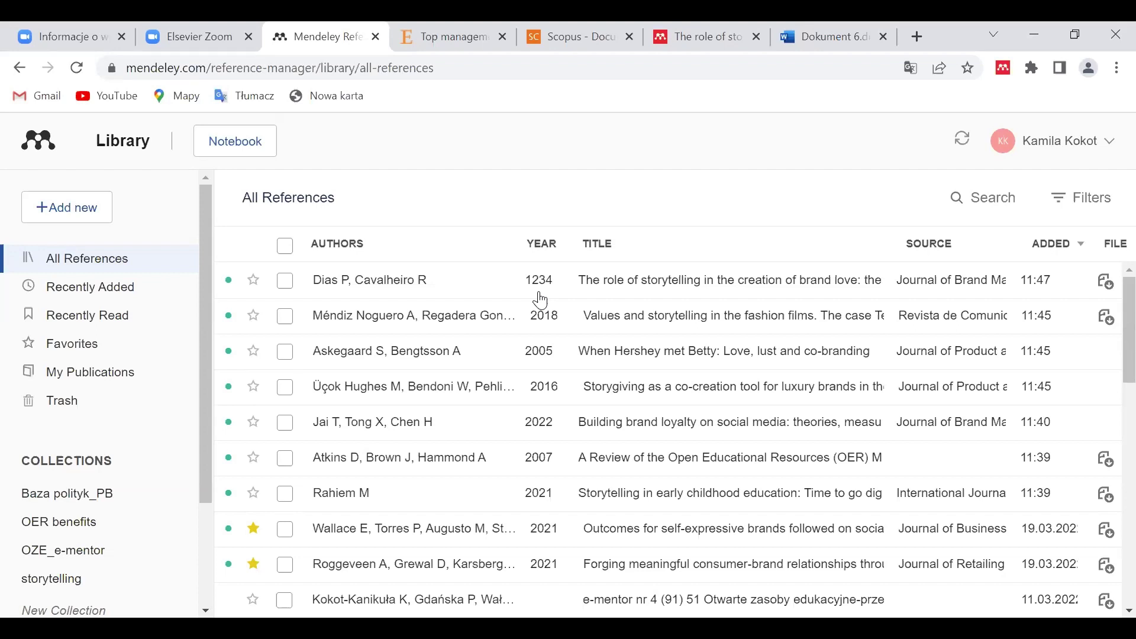
{"action": "left_click", "coordinate": [657, 290]}
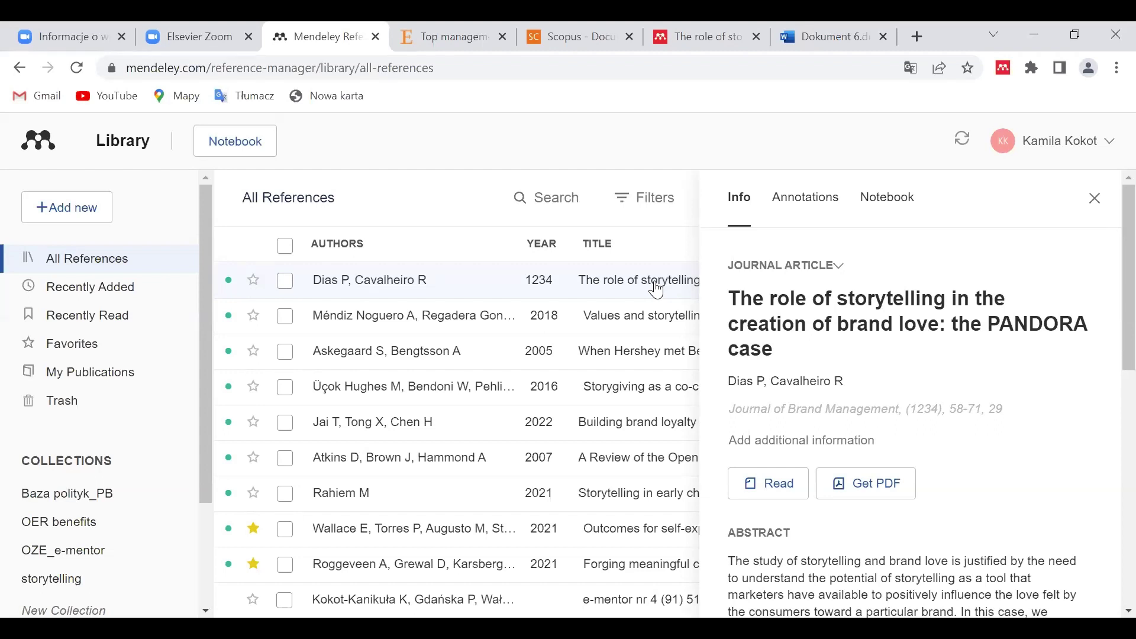
{"action": "left_click", "coordinate": [935, 414]}
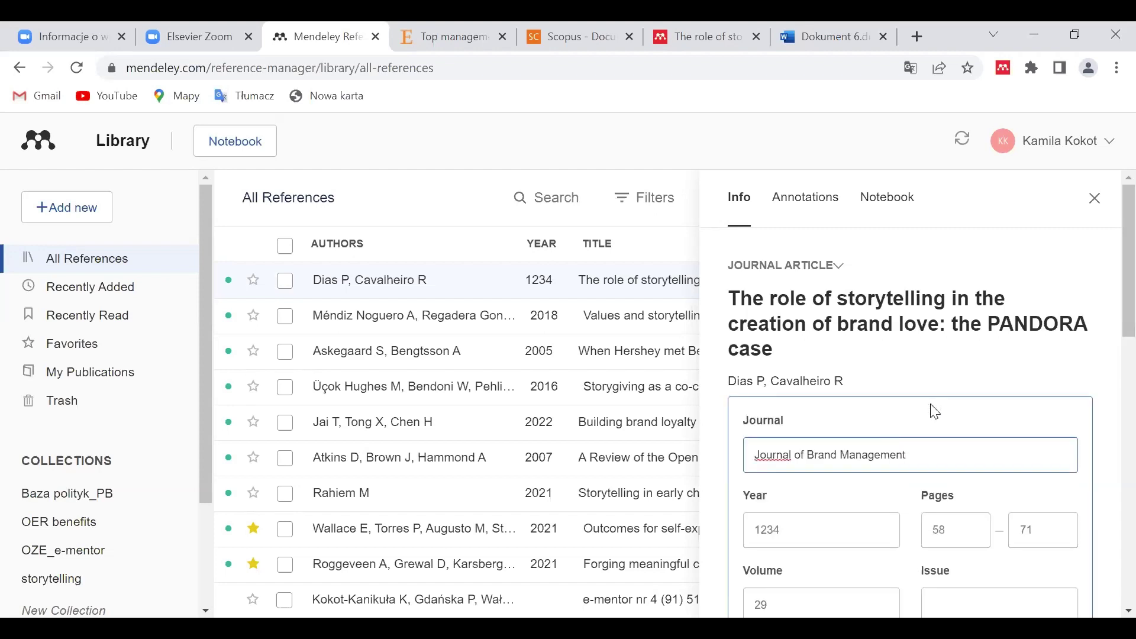
{"action": "scroll", "coordinate": [923, 436], "scroll_direction": "down", "scroll_amount": 2}
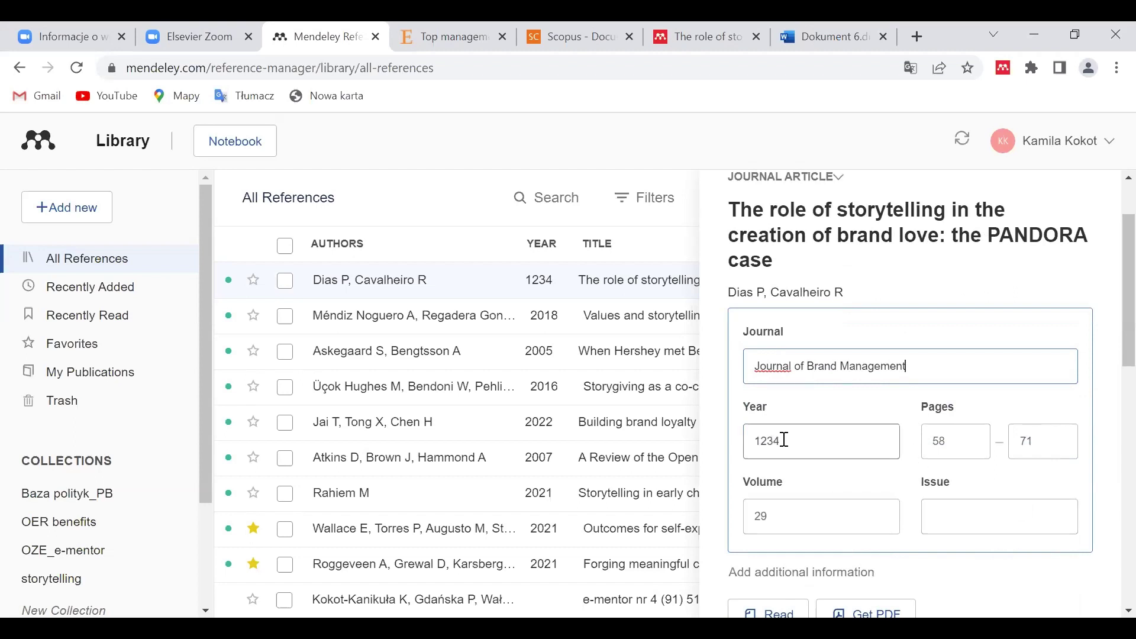
{"action": "left_click_drag", "start_coordinate": [786, 440], "coordinate": [754, 441]}
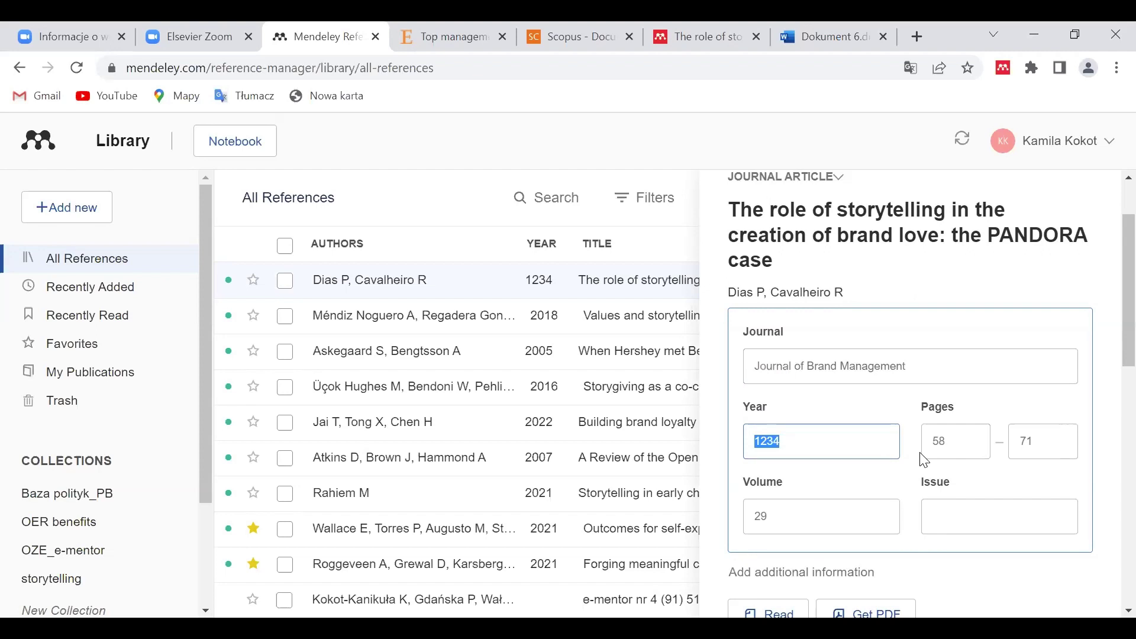
{"action": "type", "text": "2022"}
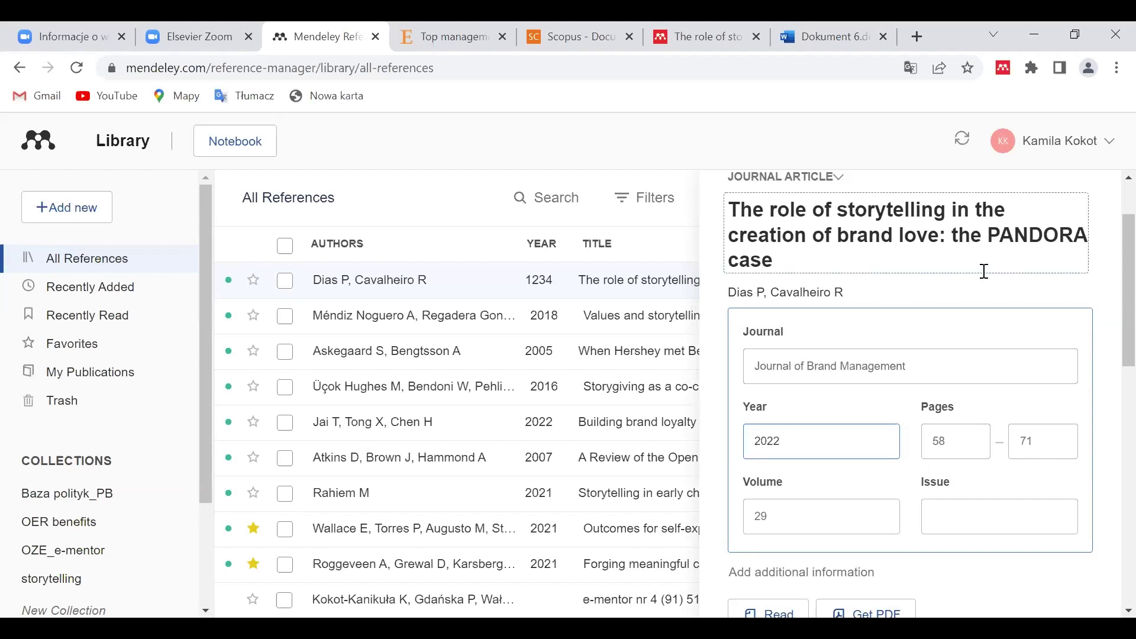
{"action": "key", "text": "Return"}
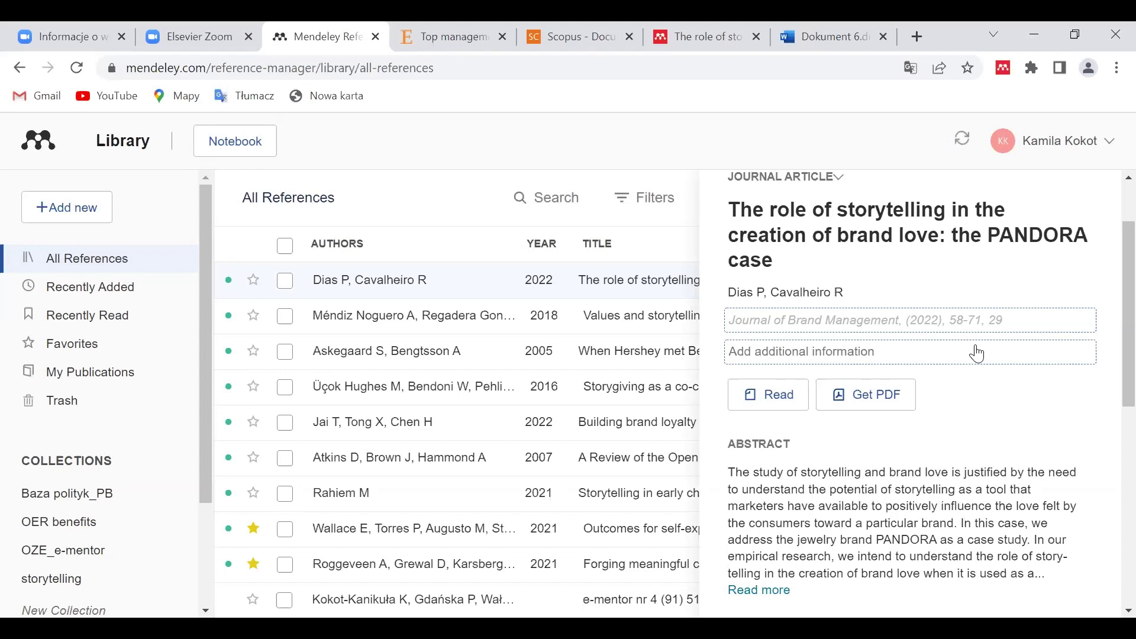
- Examine the PANDORA reference's abstract, tags, files, URL and the available identifier fields, leaving the identifiers unedited
{"action": "scroll", "coordinate": [980, 354], "scroll_direction": "down", "scroll_amount": 3}
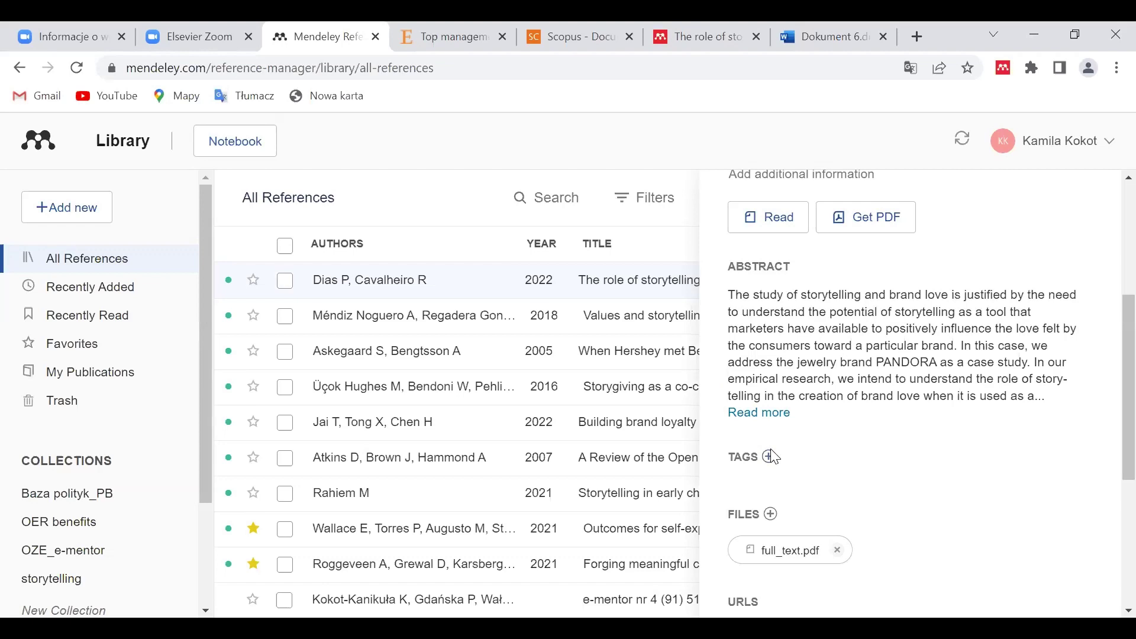
{"action": "scroll", "coordinate": [775, 458], "scroll_direction": "down", "scroll_amount": 3}
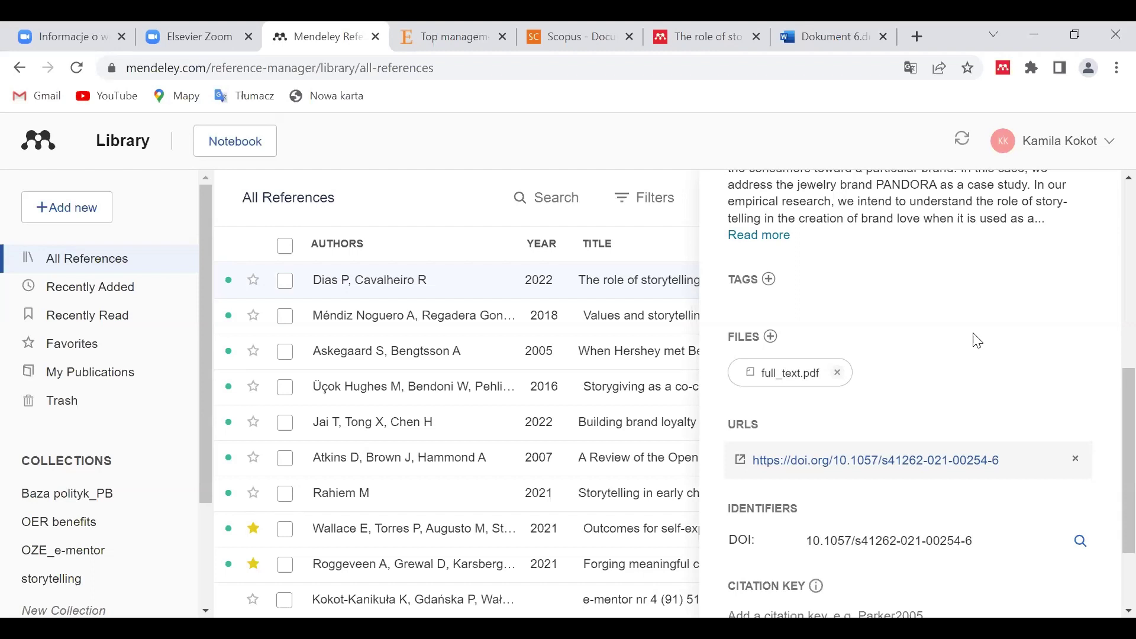
{"action": "scroll", "coordinate": [979, 342], "scroll_direction": "down", "scroll_amount": 2}
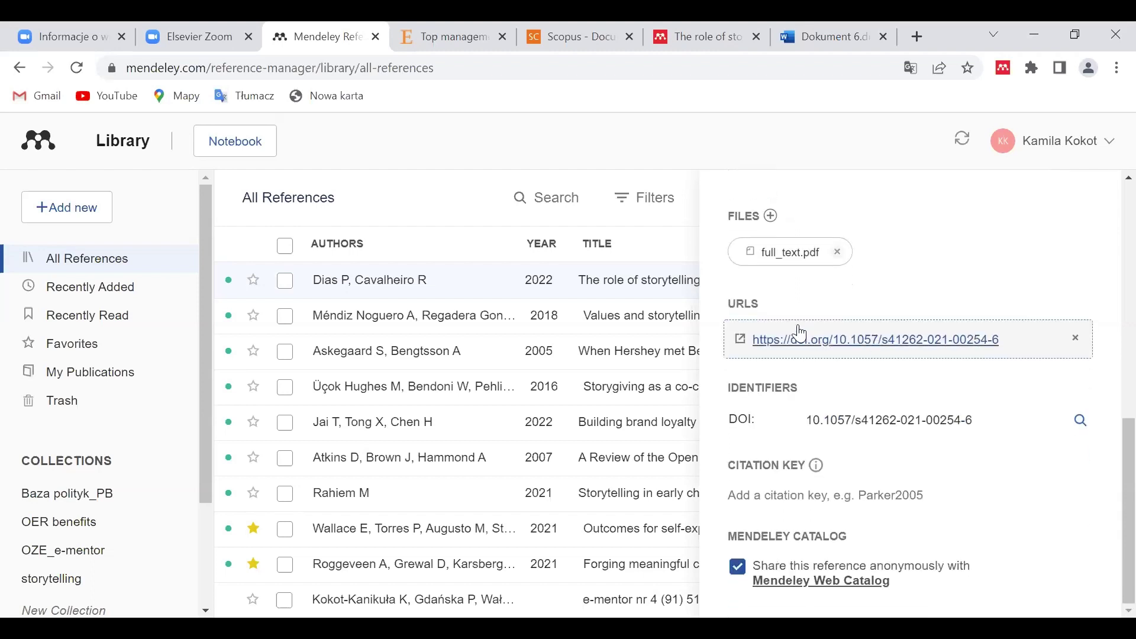
{"action": "left_click", "coordinate": [898, 428]}
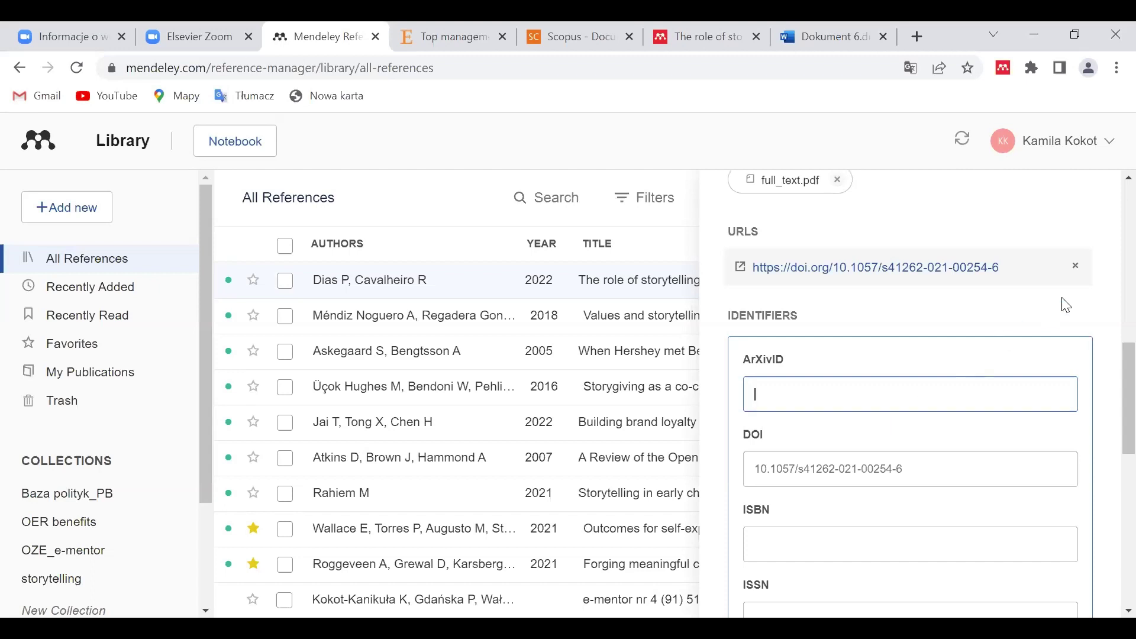
{"action": "scroll", "coordinate": [1064, 299], "scroll_direction": "down", "scroll_amount": 1}
{"action": "scroll", "coordinate": [1064, 299], "scroll_direction": "down", "scroll_amount": 1}
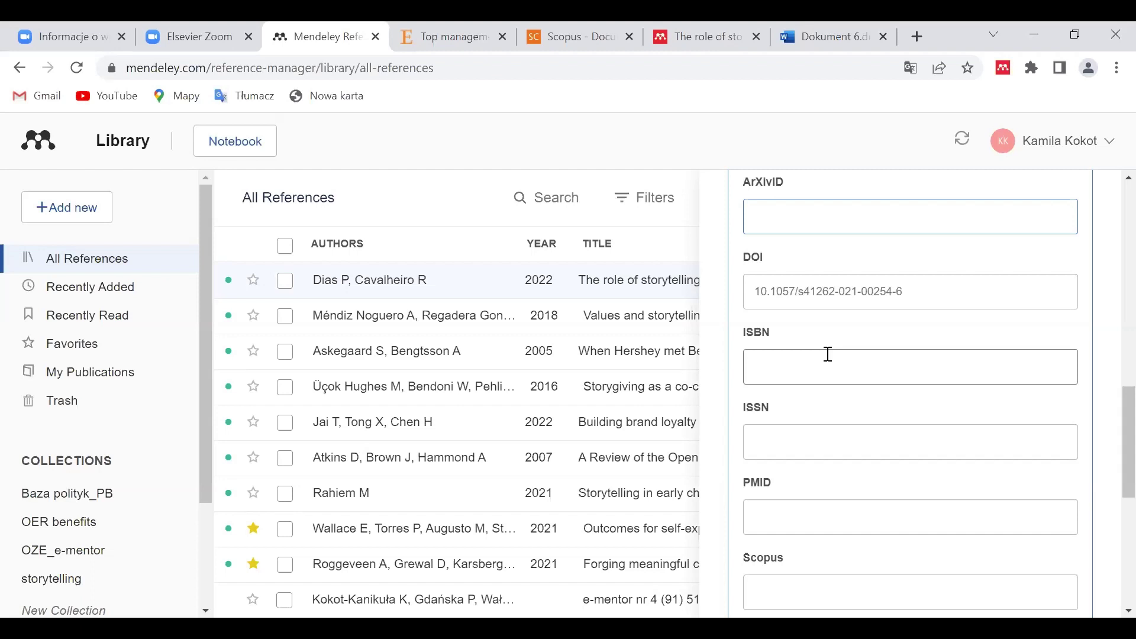
{"action": "scroll", "coordinate": [823, 353], "scroll_direction": "down", "scroll_amount": 2}
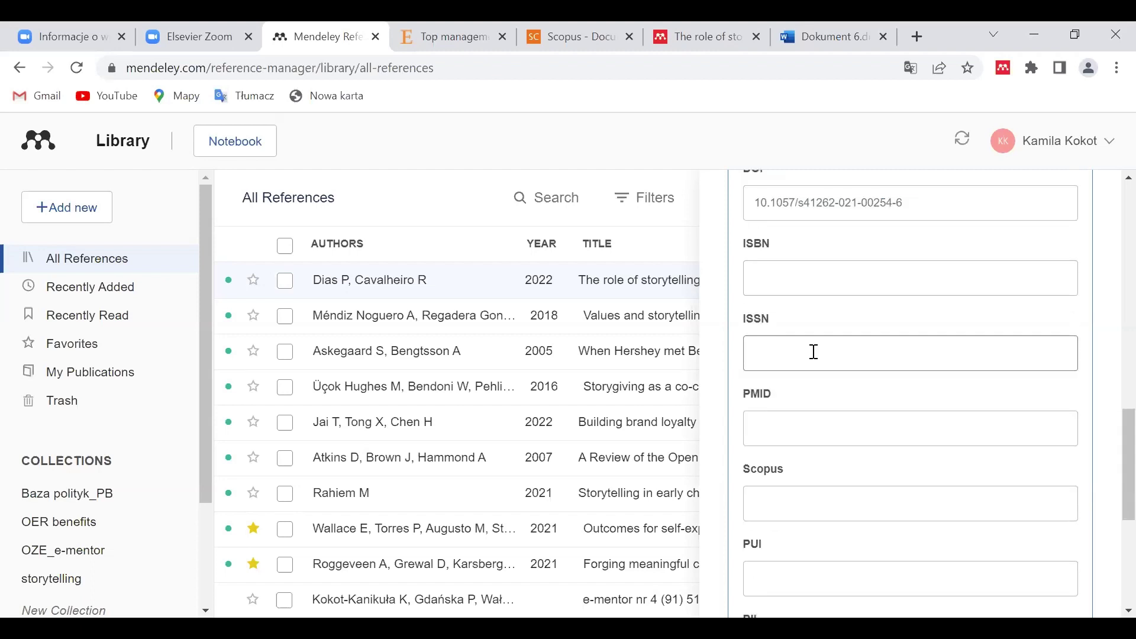
{"action": "scroll", "coordinate": [815, 352], "scroll_direction": "down", "scroll_amount": 4}
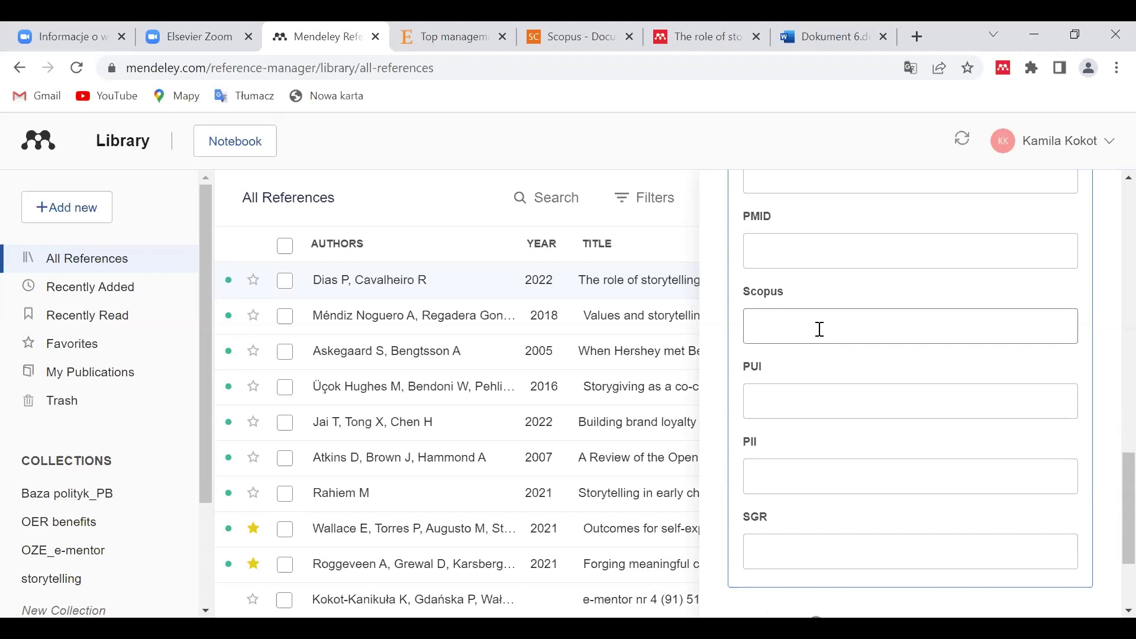
{"action": "scroll", "coordinate": [846, 329], "scroll_direction": "up", "scroll_amount": 7}
{"action": "left_click", "coordinate": [850, 334]}
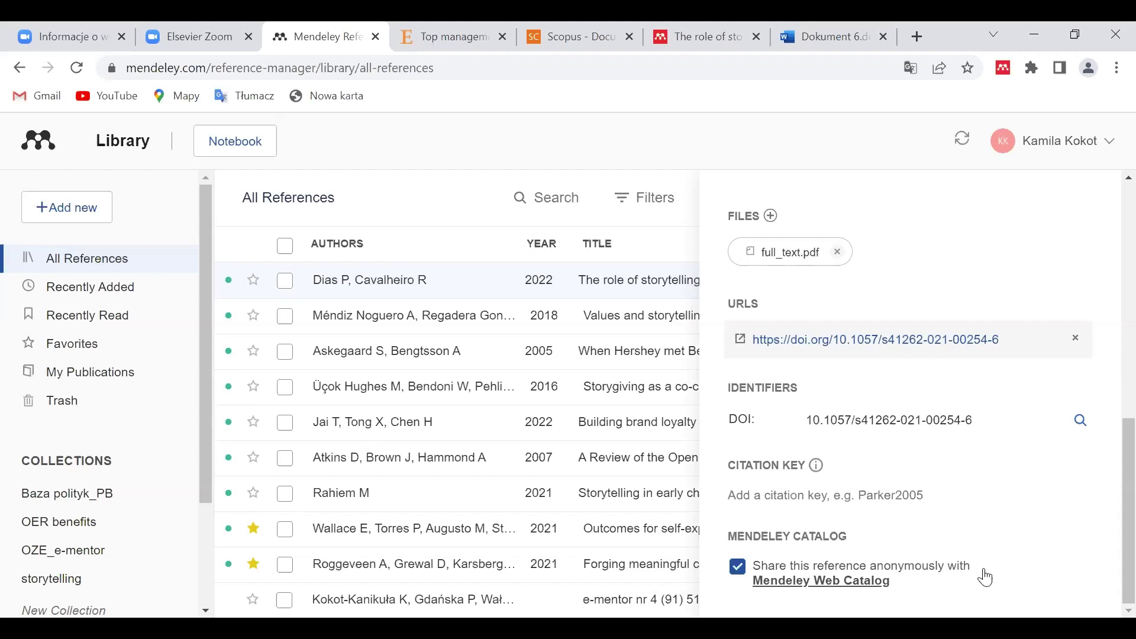
- Turn off anonymous sharing of the PANDORA reference with the Mendeley Web Catalog and close its details
{"action": "left_click", "coordinate": [741, 572]}
{"action": "left_click", "coordinate": [742, 573]}
{"action": "left_click", "coordinate": [741, 571]}
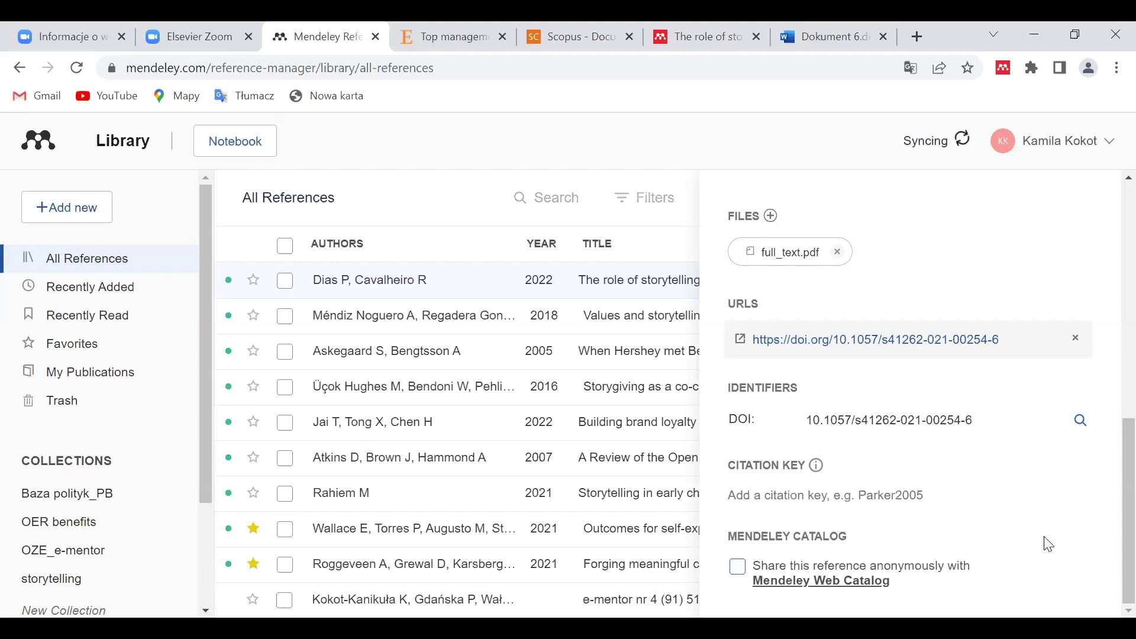
{"action": "scroll", "coordinate": [1042, 541], "scroll_direction": "up", "scroll_amount": 10}
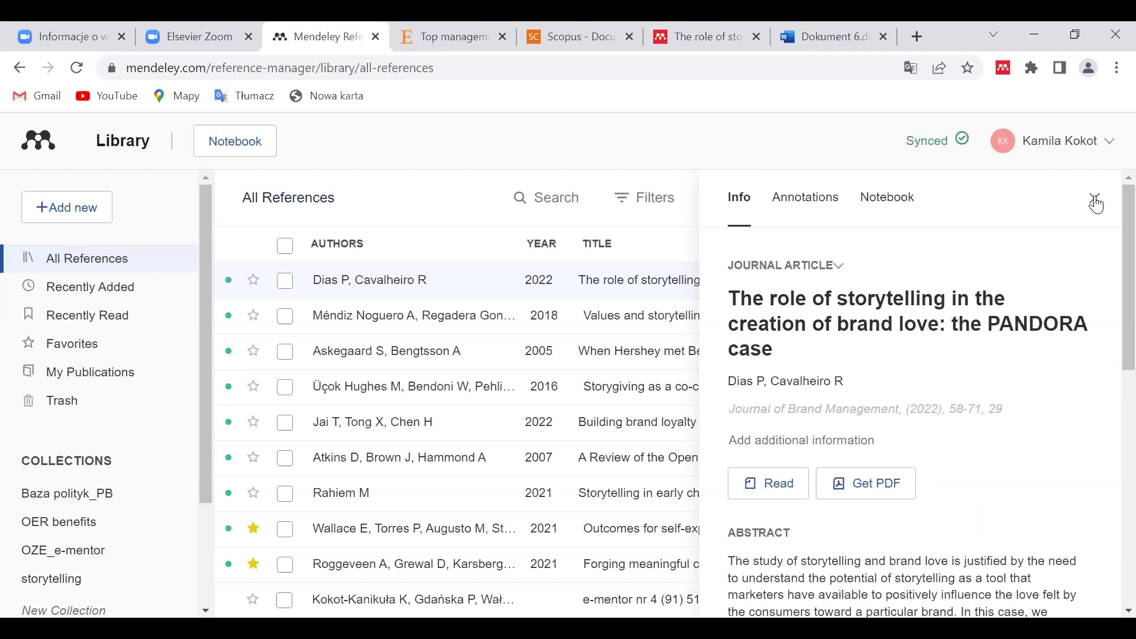
{"action": "left_click", "coordinate": [1097, 202]}
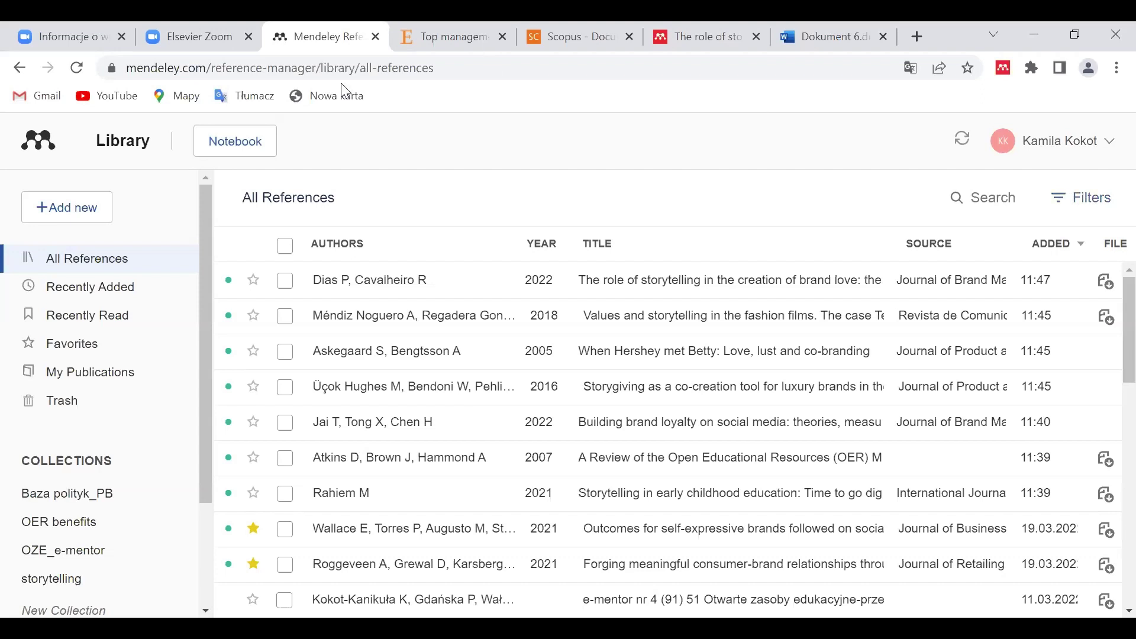
- Add the new PANDORA article, "Values and storytelling in the fashion films" and "When Hershey met Betty" to the storytelling collection
{"action": "left_click", "coordinate": [289, 290]}
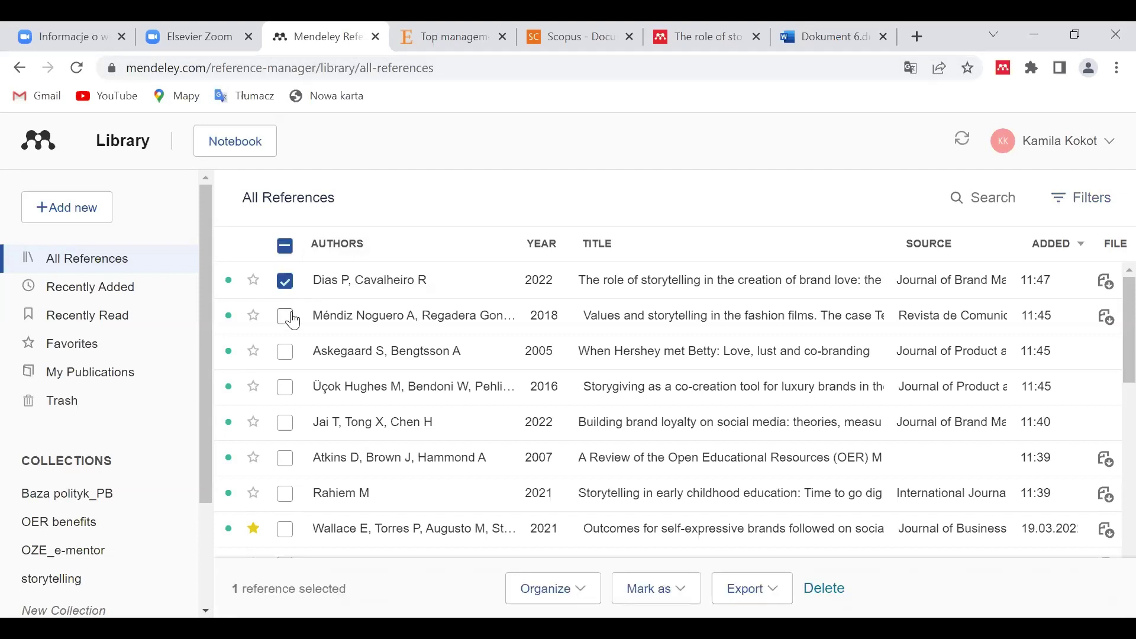
{"action": "left_click", "coordinate": [289, 320]}
{"action": "left_click", "coordinate": [289, 354]}
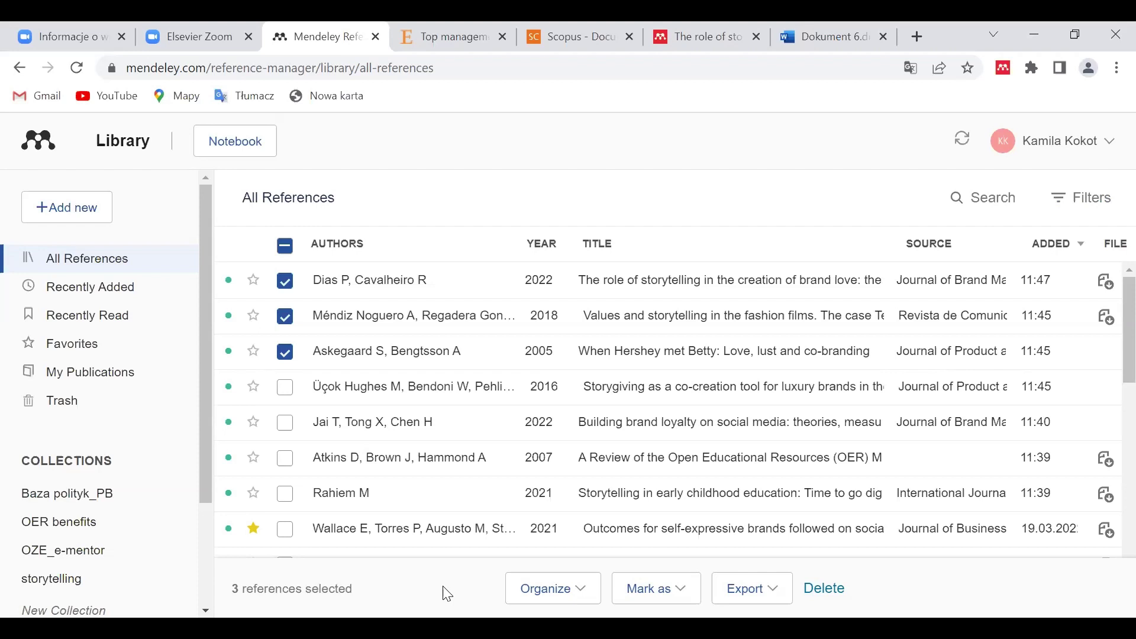
{"action": "left_click", "coordinate": [586, 599]}
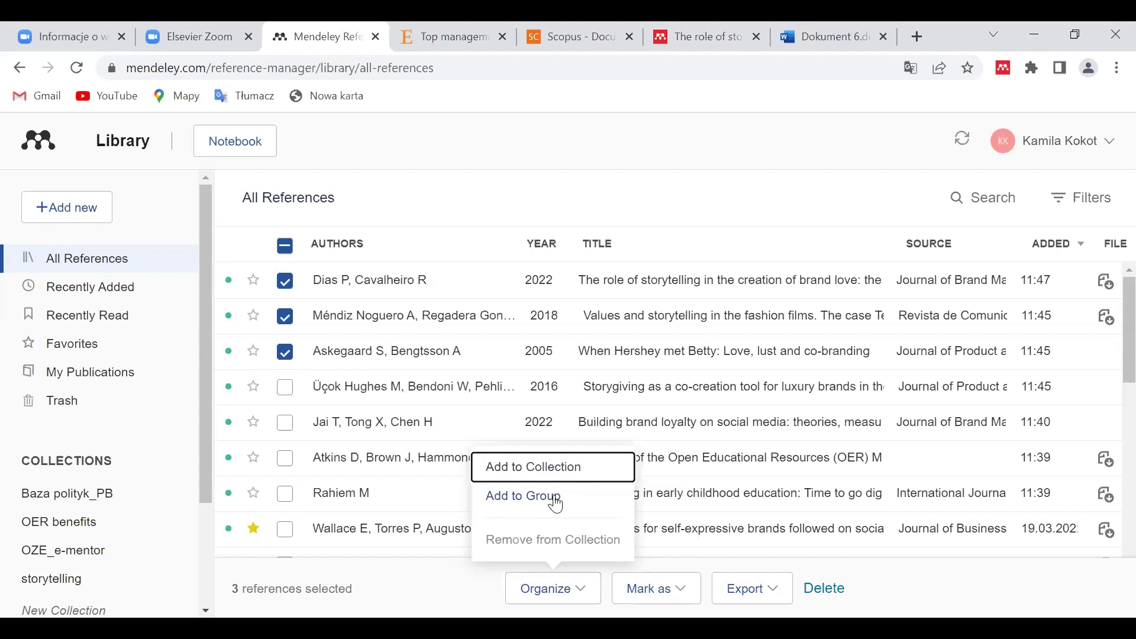
{"action": "left_click", "coordinate": [568, 479]}
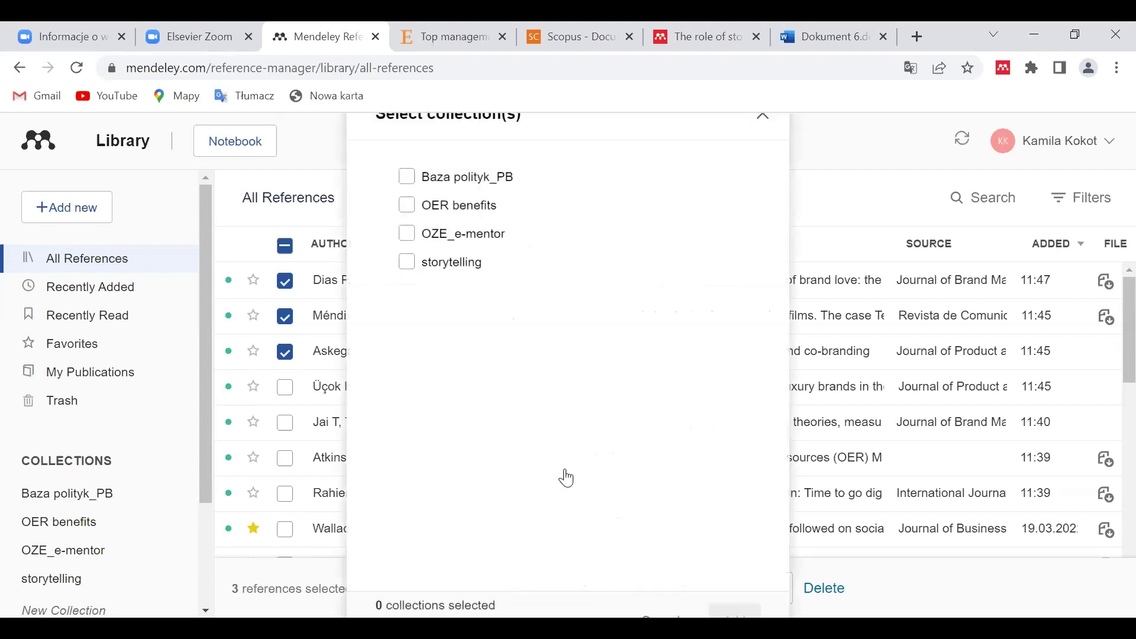
{"action": "left_click", "coordinate": [408, 263]}
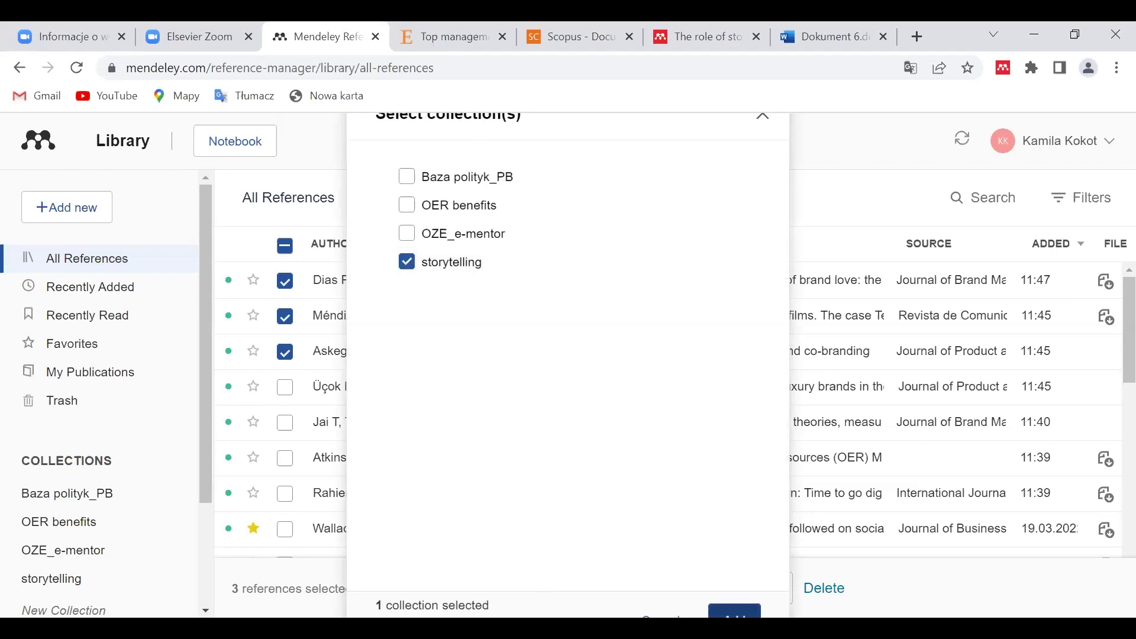
{"action": "left_click", "coordinate": [735, 612]}
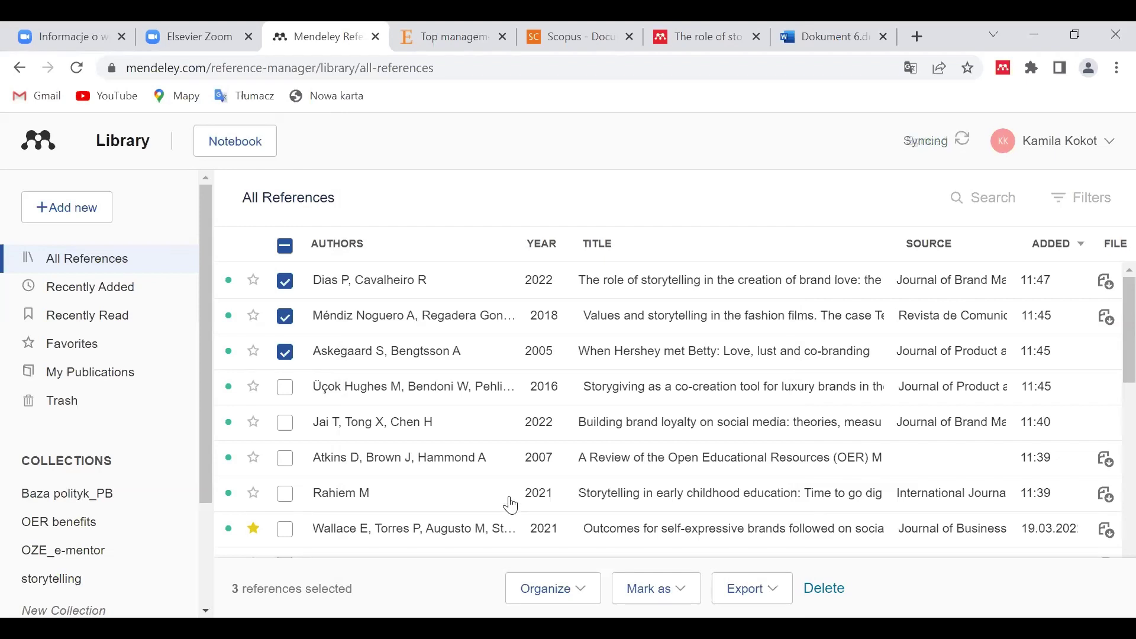
- Look at the favorite marking options and export formats for the selected references without applying any
{"action": "left_click", "coordinate": [682, 601]}
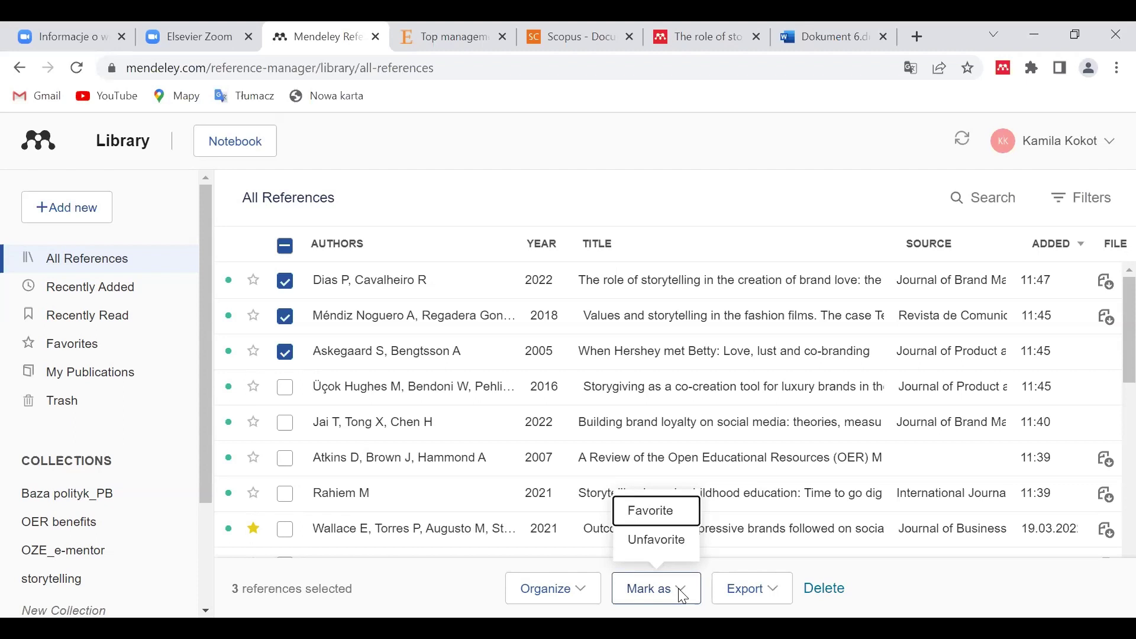
{"action": "left_click", "coordinate": [781, 597]}
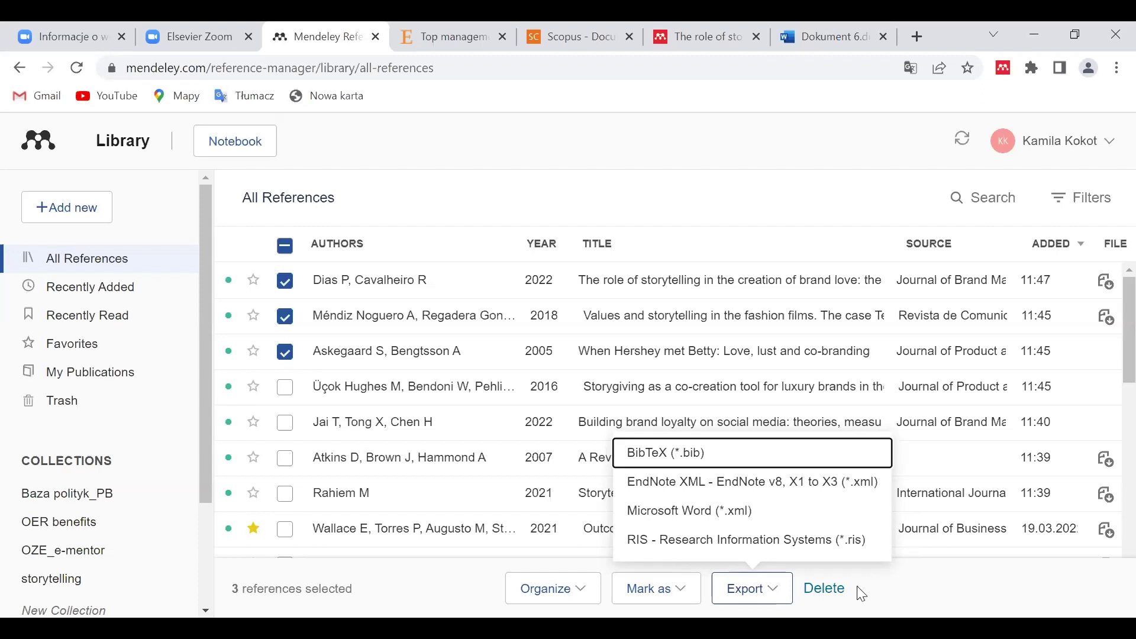
{"action": "left_click", "coordinate": [927, 589]}
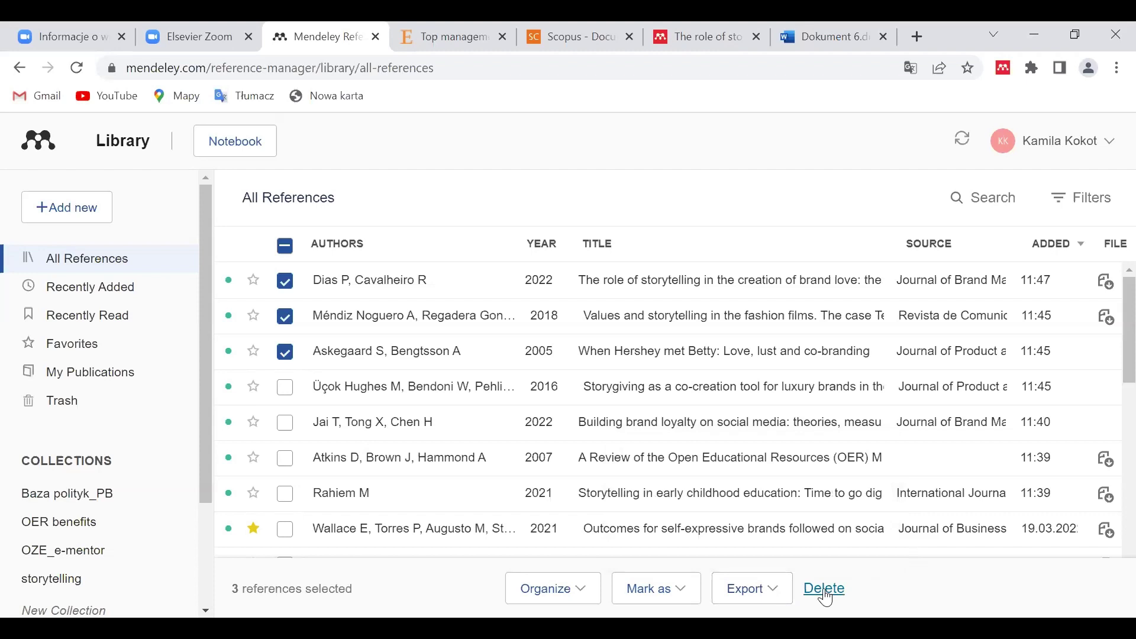
- Deselect the three references and view the contents of the storytelling collection
{"action": "left_click", "coordinate": [285, 352]}
{"action": "left_click", "coordinate": [285, 317]}
{"action": "left_click", "coordinate": [286, 283]}
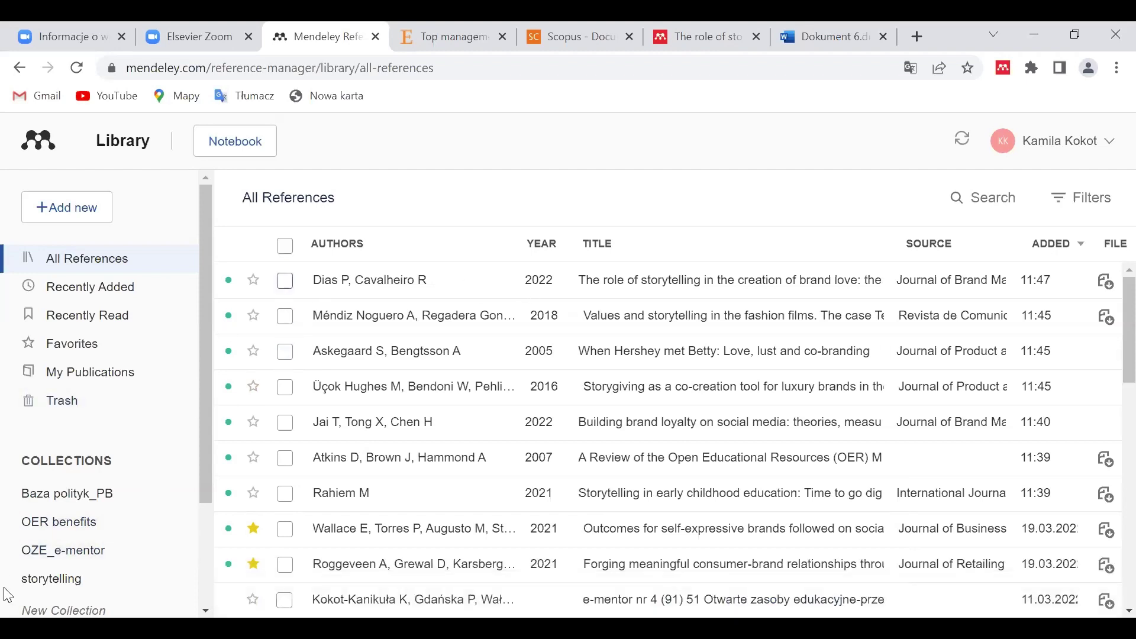
{"action": "left_click", "coordinate": [55, 580]}
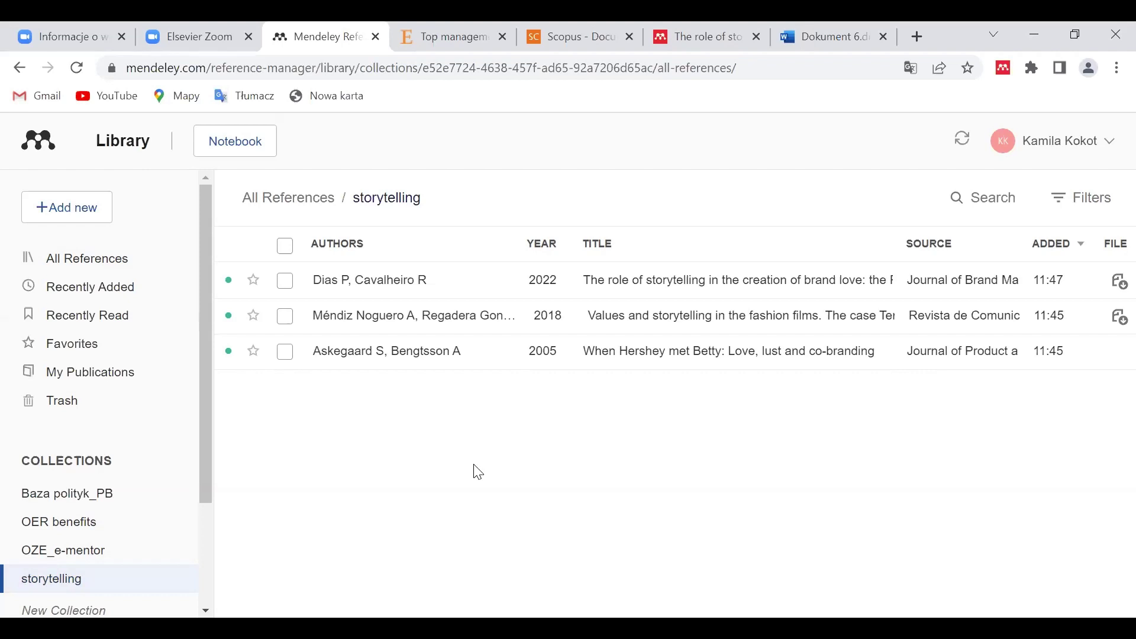
- From All References, open the starred PANDORA article added on 6.03.2022 for reading in the PDF reader and sync the library
{"action": "left_click", "coordinate": [95, 261]}
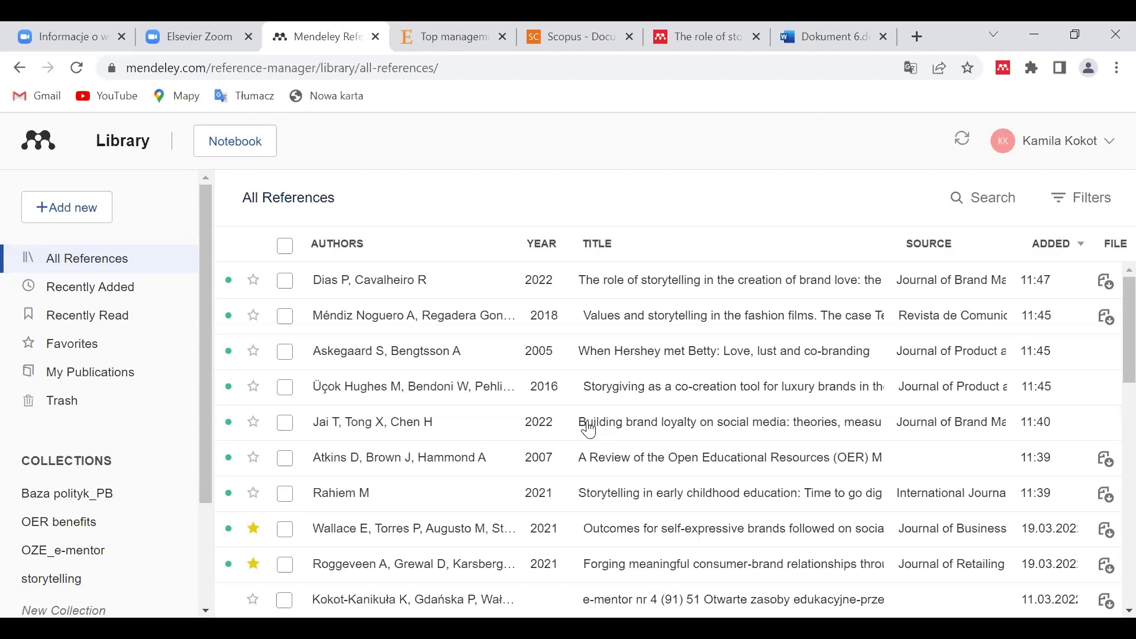
{"action": "scroll", "coordinate": [591, 430], "scroll_direction": "down", "scroll_amount": 5}
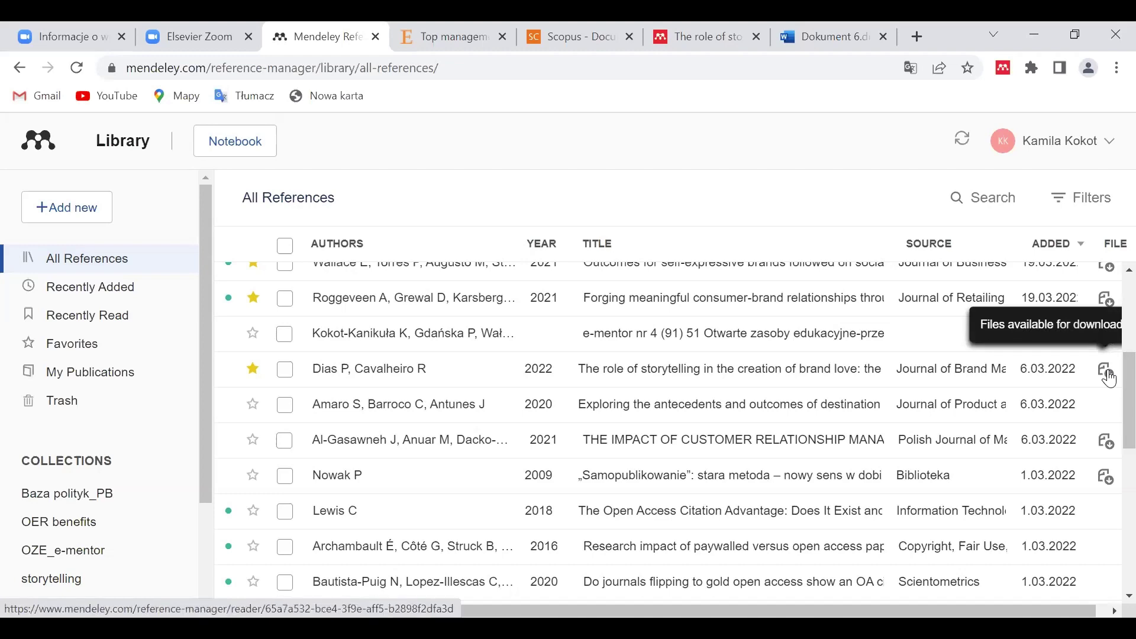
{"action": "left_click", "coordinate": [793, 374]}
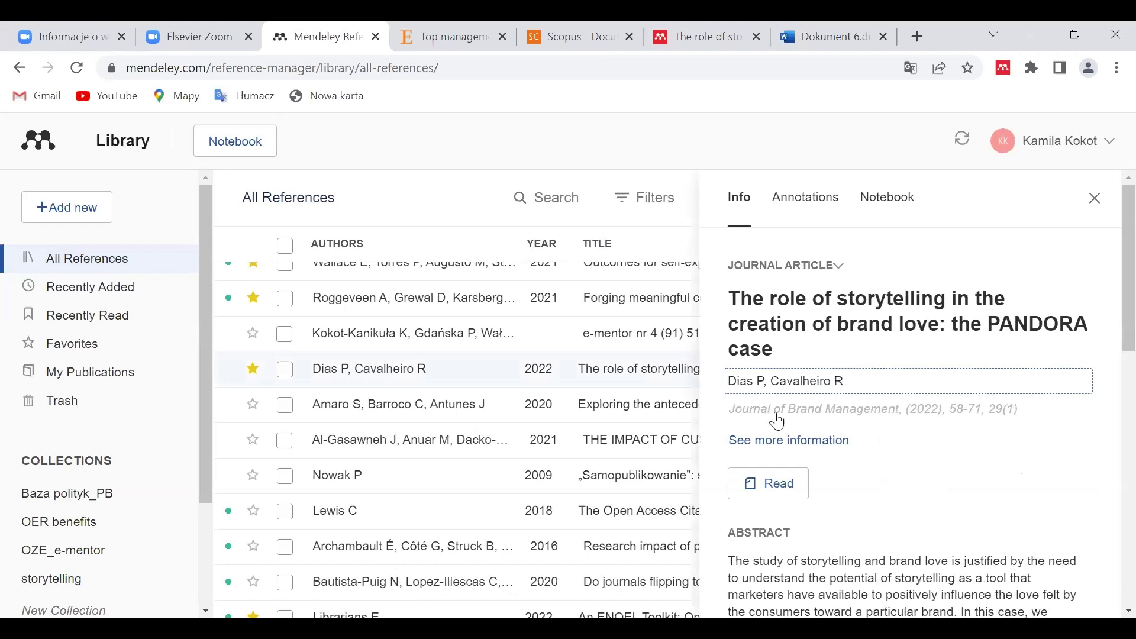
{"action": "left_click", "coordinate": [772, 491]}
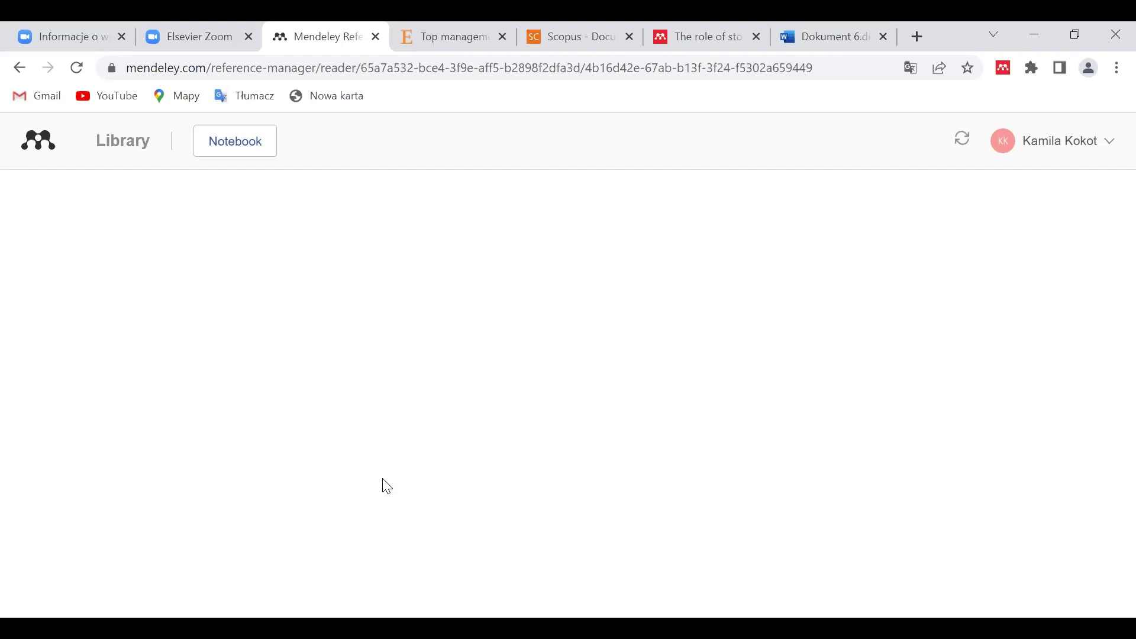
{"action": "left_click", "coordinate": [971, 141]}
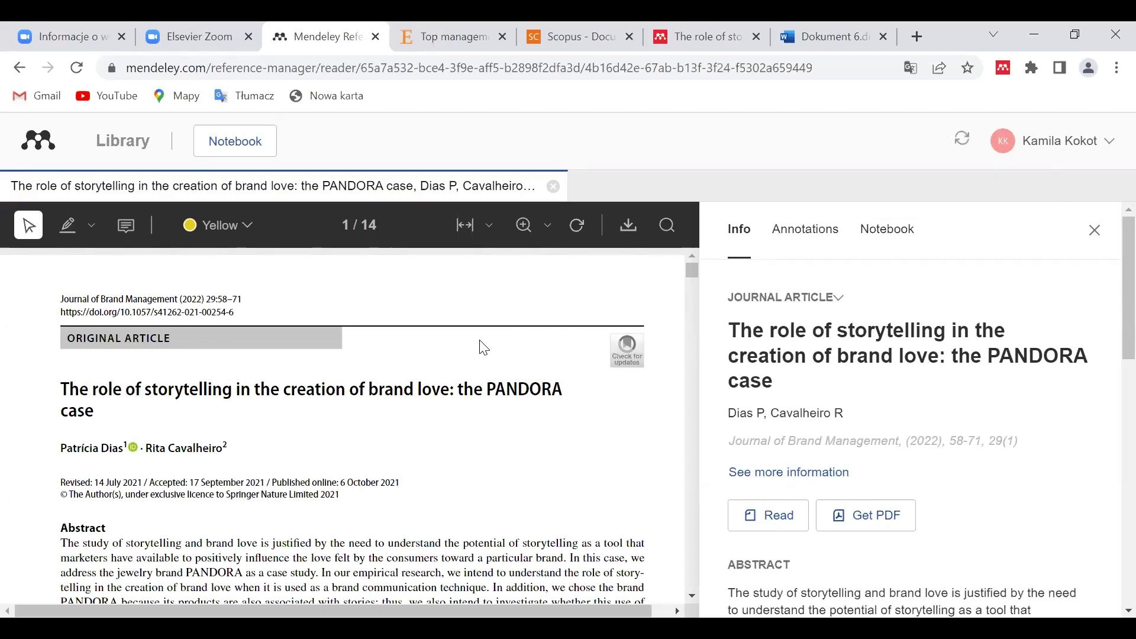
- Highlight the Introduction passage from "As a result, the concept" to "transient love emotion" and recolor the longer highlight blue
{"action": "scroll", "coordinate": [484, 348], "scroll_direction": "down", "scroll_amount": 3}
{"action": "scroll", "coordinate": [485, 348], "scroll_direction": "up", "scroll_amount": 3}
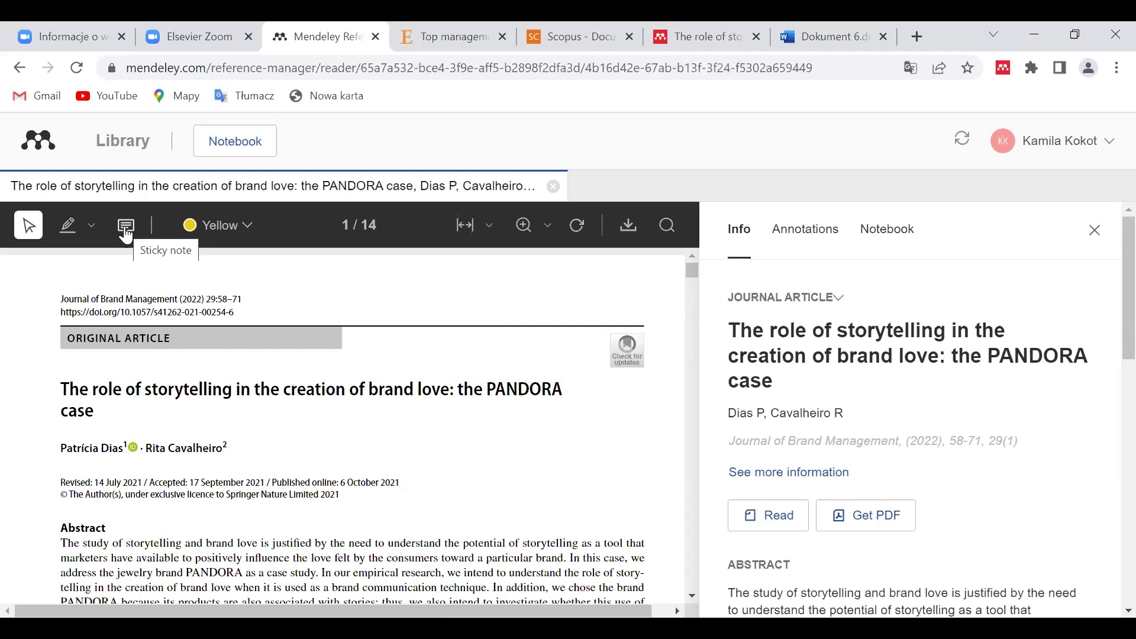
{"action": "left_click", "coordinate": [71, 237]}
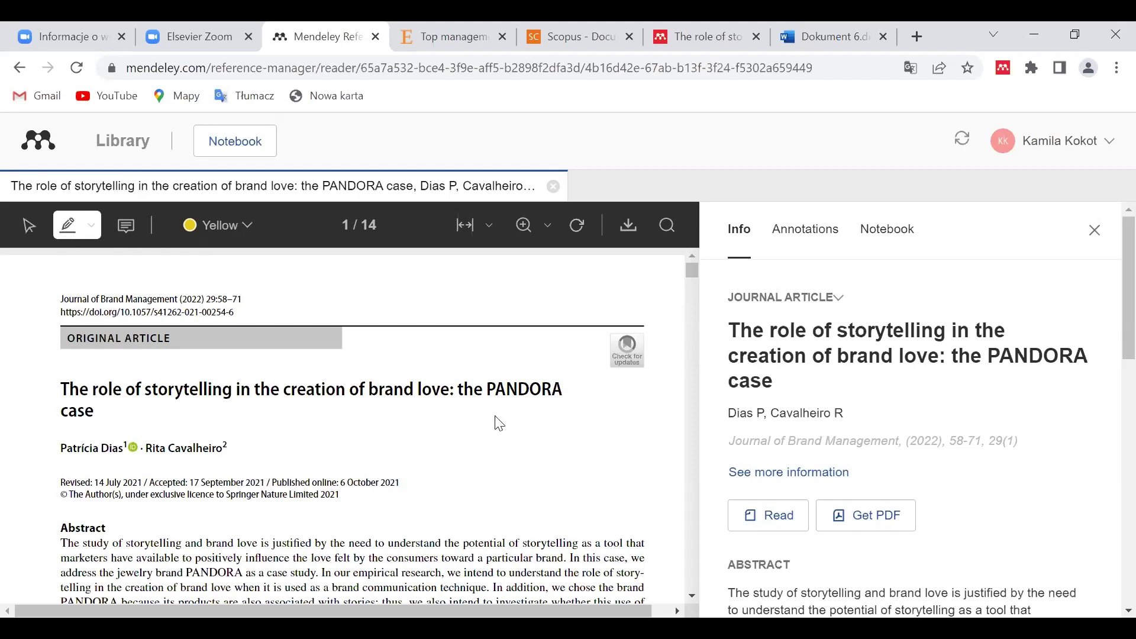
{"action": "scroll", "coordinate": [499, 424], "scroll_direction": "down", "scroll_amount": 6}
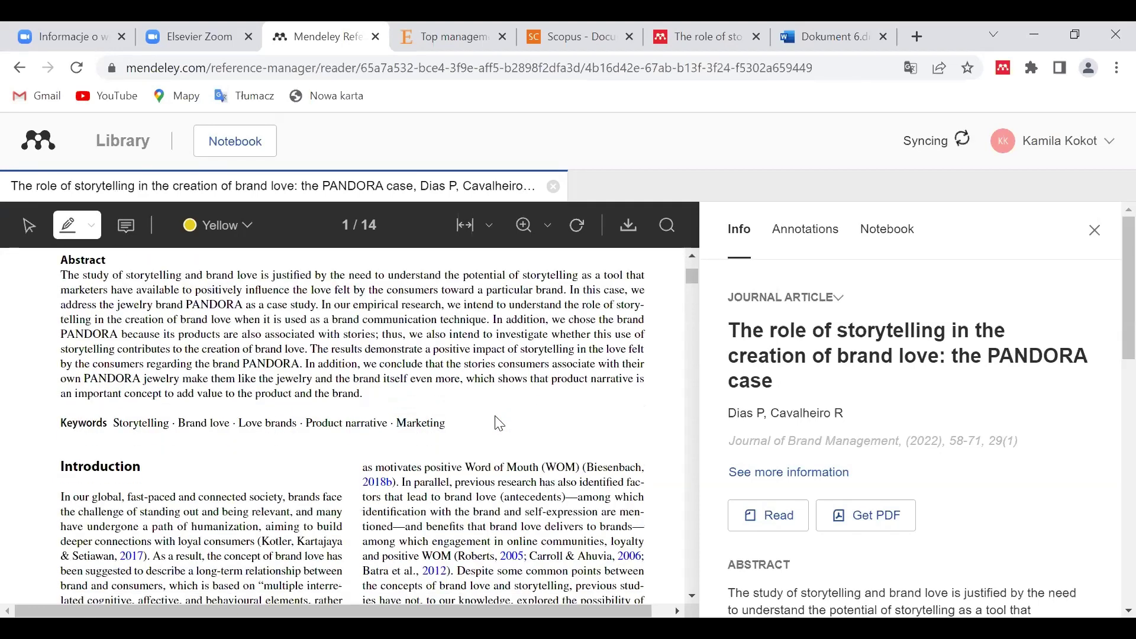
{"action": "scroll", "coordinate": [201, 397], "scroll_direction": "down", "scroll_amount": 1}
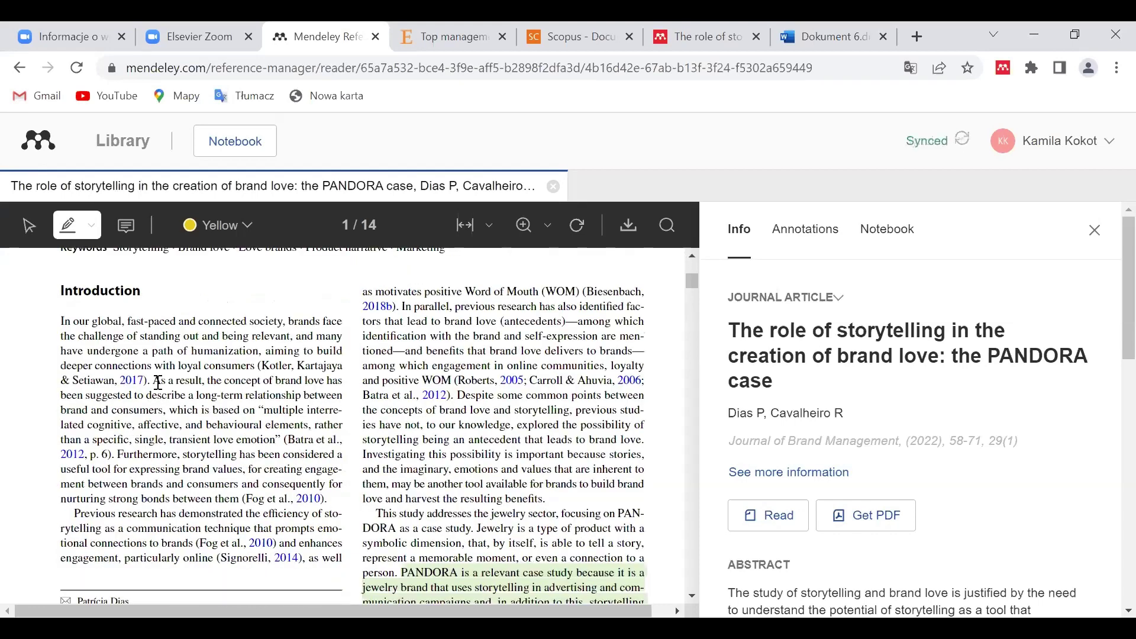
{"action": "left_click_drag", "start_coordinate": [158, 382], "coordinate": [260, 382]}
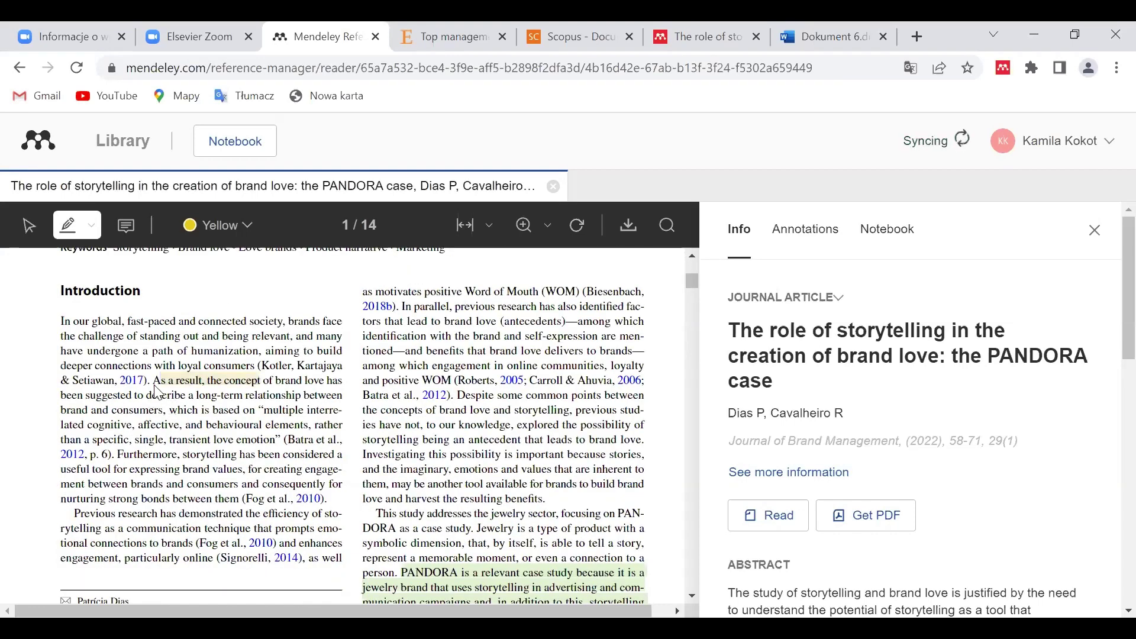
{"action": "left_click_drag", "start_coordinate": [157, 384], "coordinate": [280, 441]}
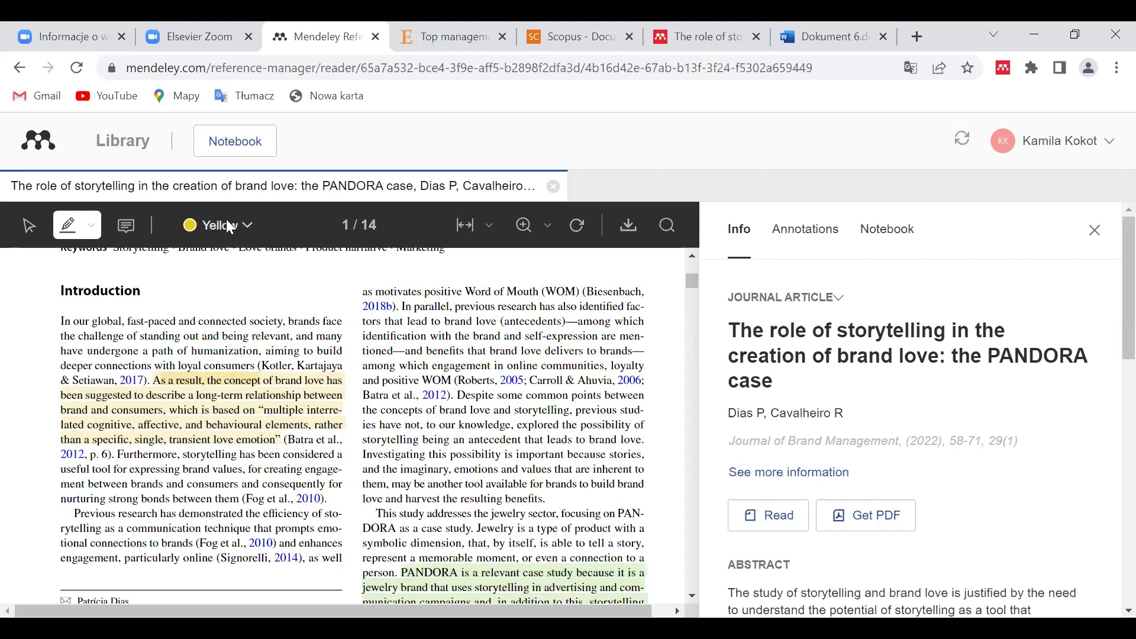
{"action": "left_click", "coordinate": [224, 412]}
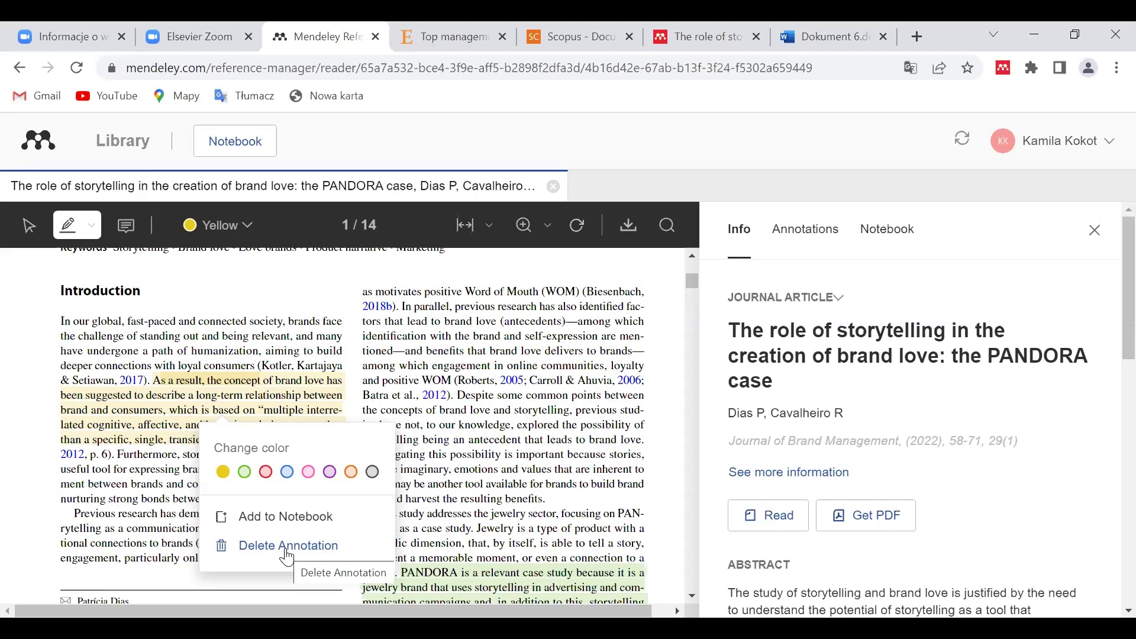
{"action": "left_click", "coordinate": [288, 473]}
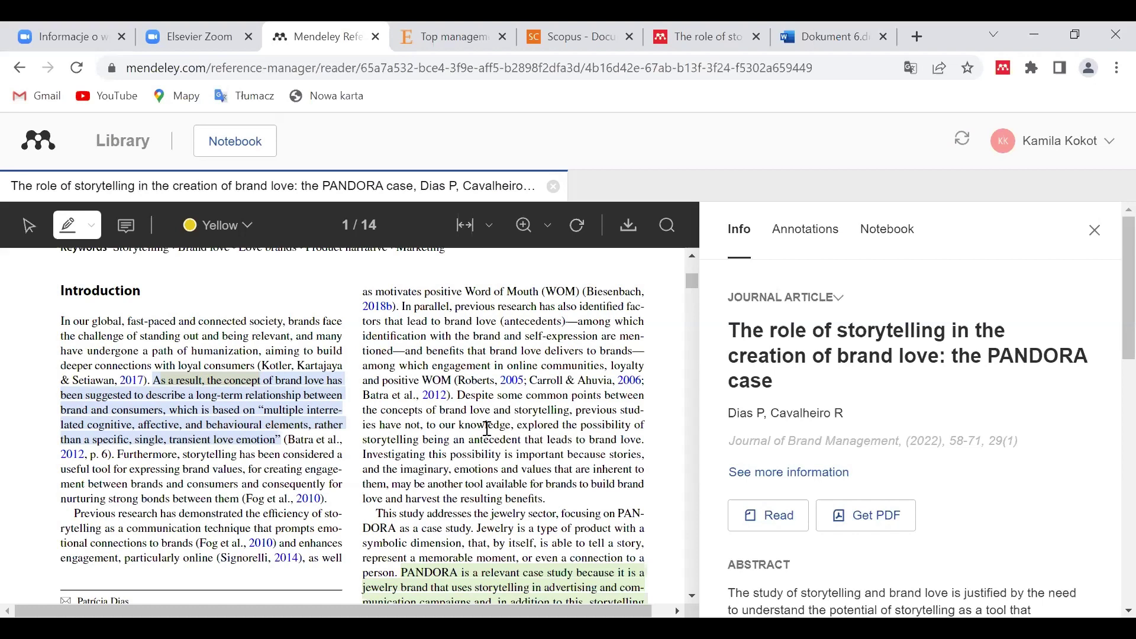
- Highlight the Introduction sentence from "Despite some common points" to "leads to brand love" and recolor it green
{"action": "left_click_drag", "start_coordinate": [462, 396], "coordinate": [531, 395]}
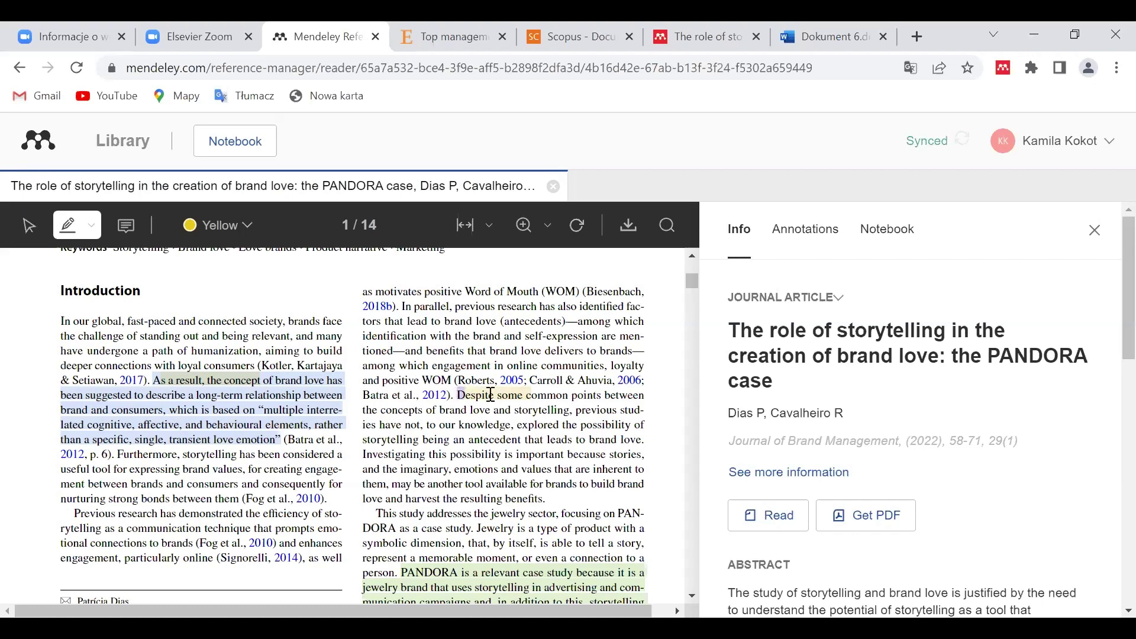
{"action": "left_click_drag", "start_coordinate": [458, 395], "coordinate": [648, 438]}
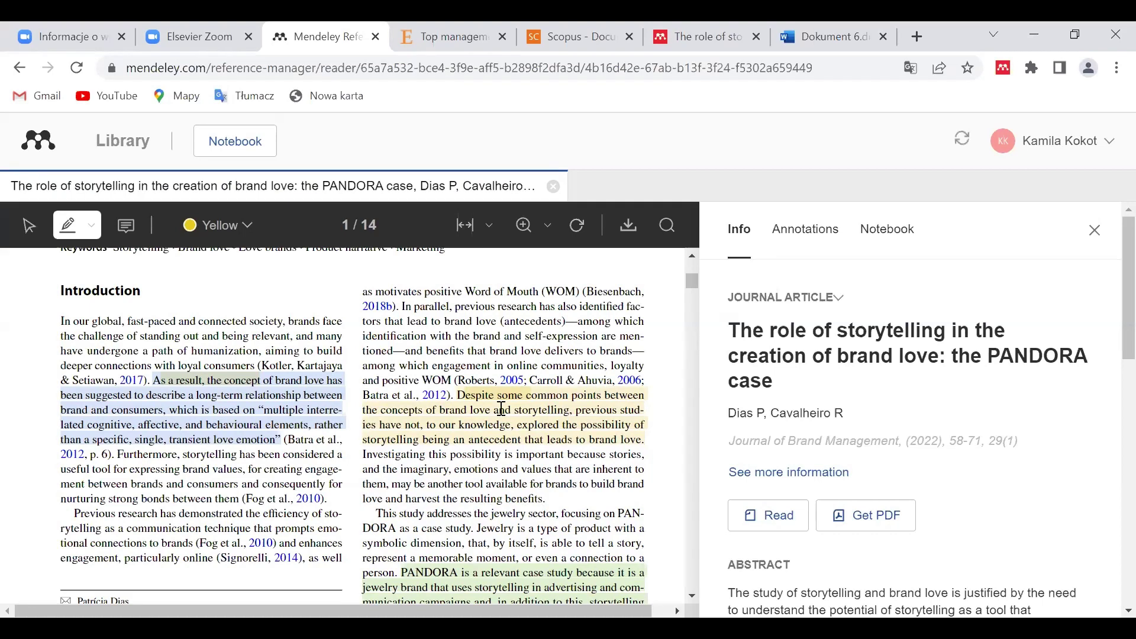
{"action": "left_click", "coordinate": [502, 409]}
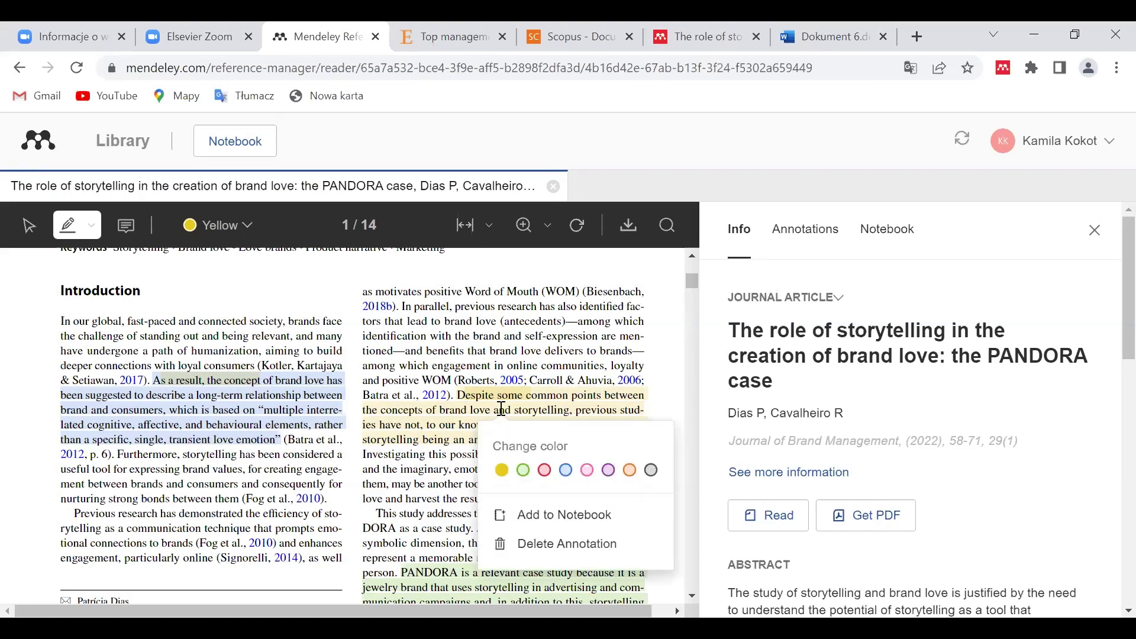
{"action": "left_click", "coordinate": [527, 465]}
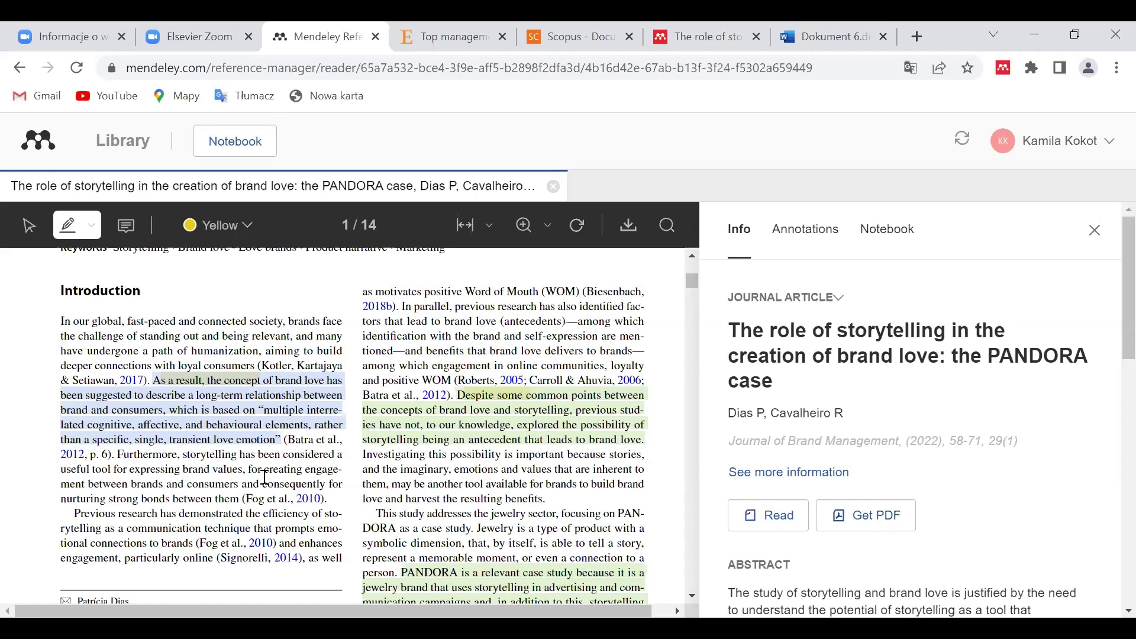
- Attach a sticky note reading "zacytuj" to the blue highlighted passage and change the note's color to blue
{"action": "left_click", "coordinate": [277, 439]}
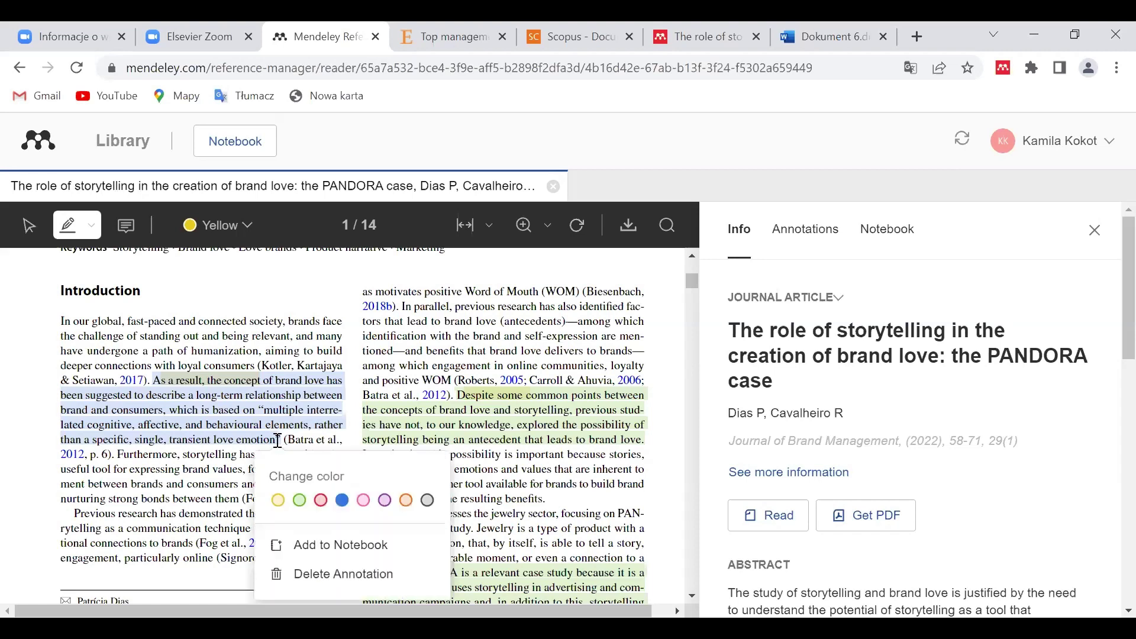
{"action": "left_click", "coordinate": [126, 228]}
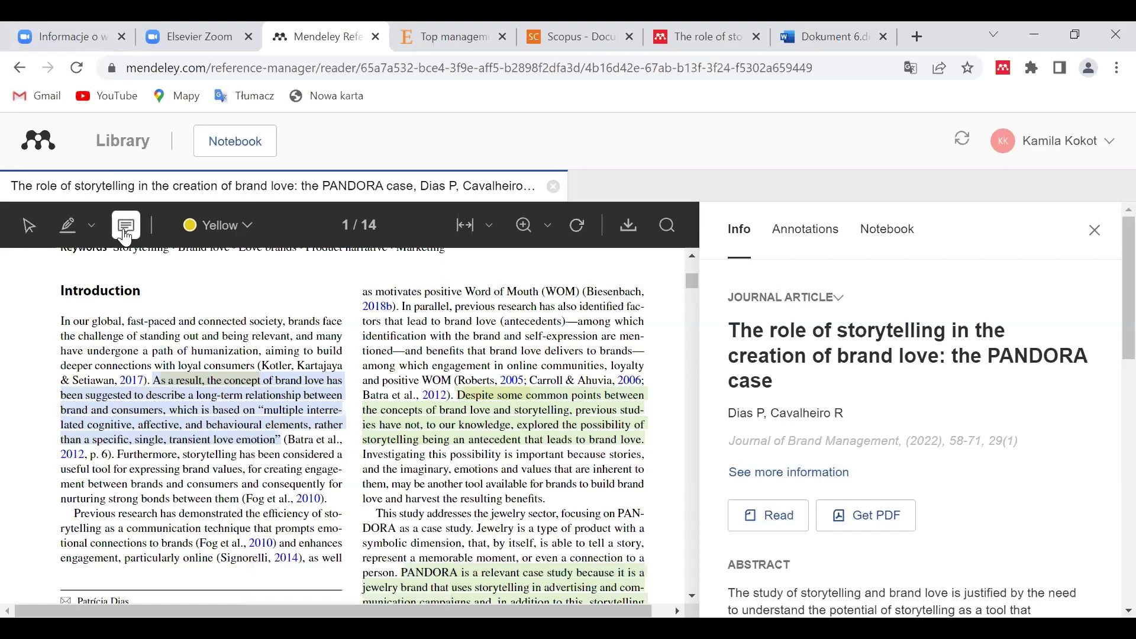
{"action": "left_click", "coordinate": [274, 435]}
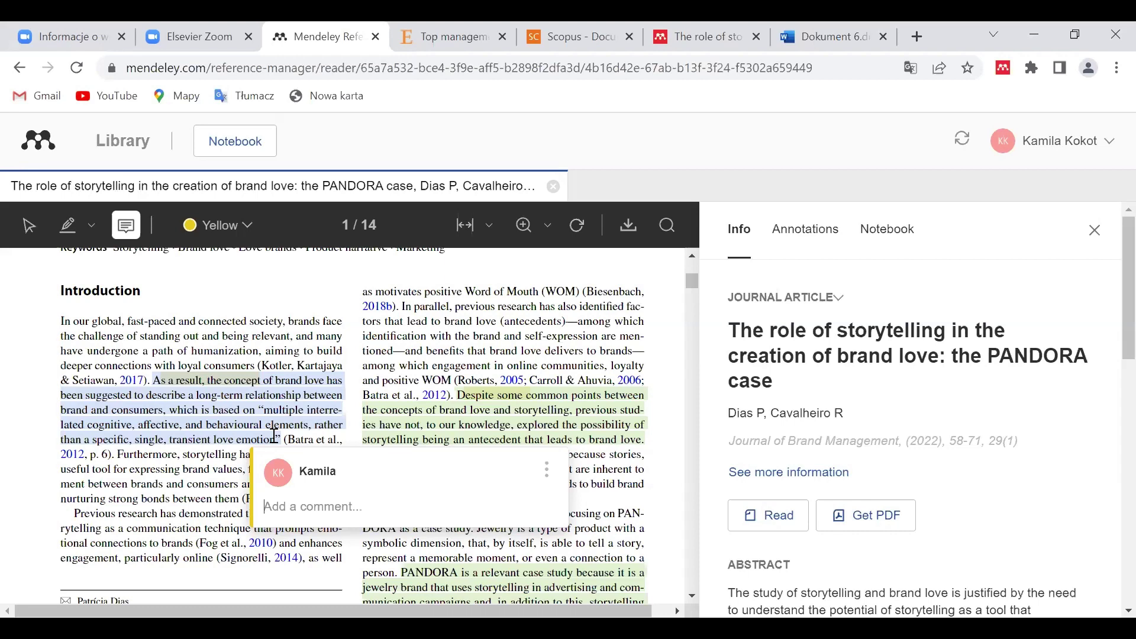
{"action": "type", "text": "zacytuj"}
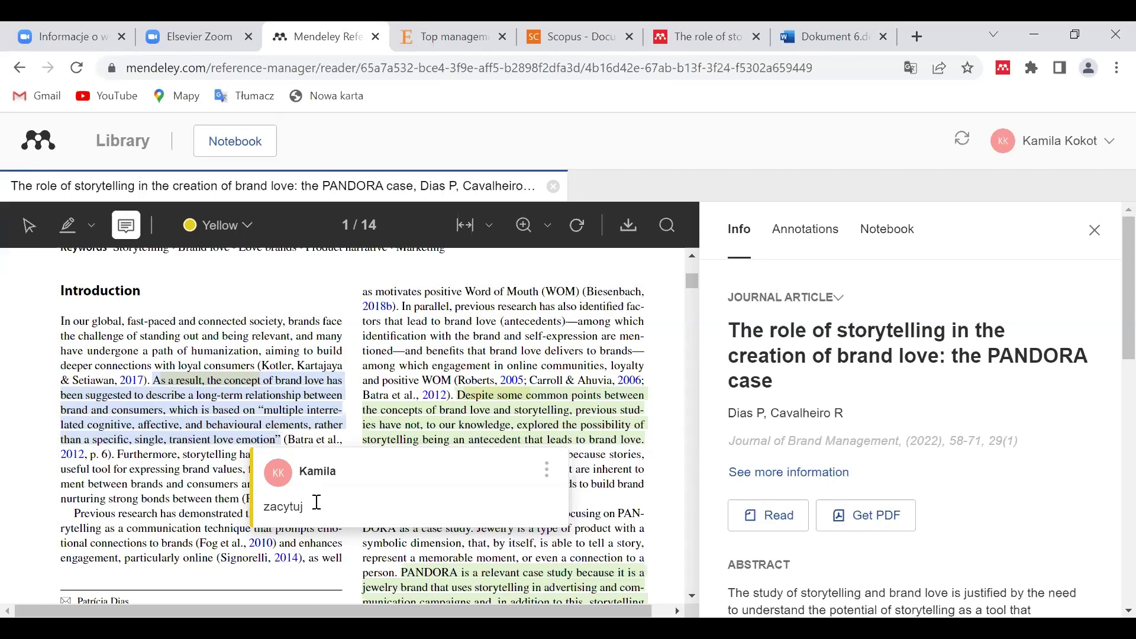
{"action": "key", "text": "Return"}
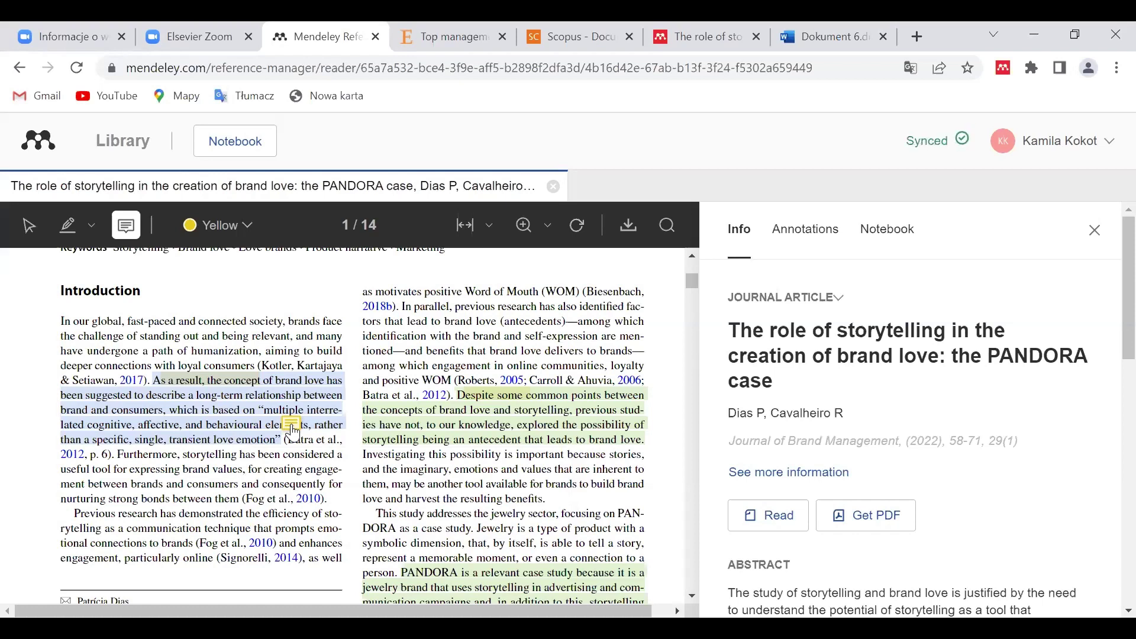
{"action": "left_click", "coordinate": [292, 429]}
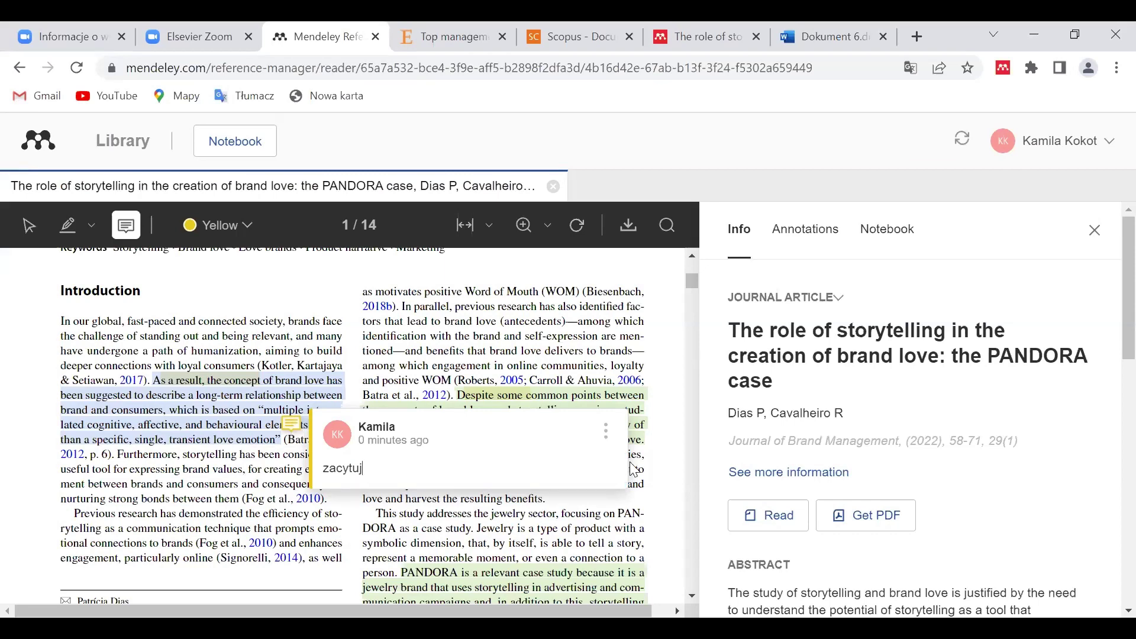
{"action": "left_click", "coordinate": [607, 432]}
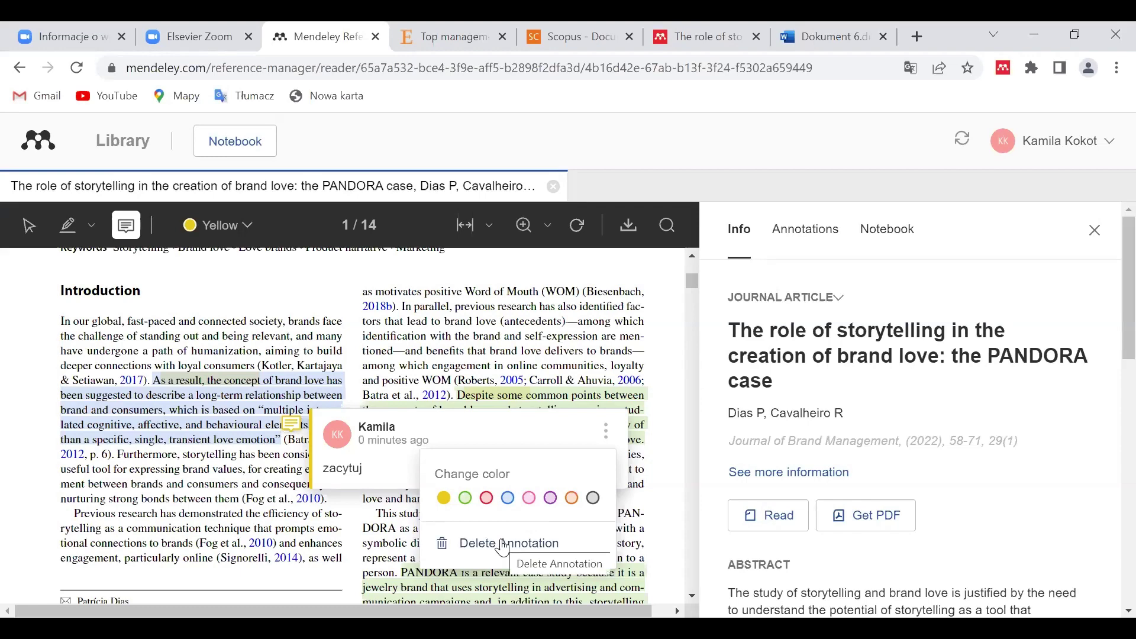
{"action": "left_click", "coordinate": [510, 501]}
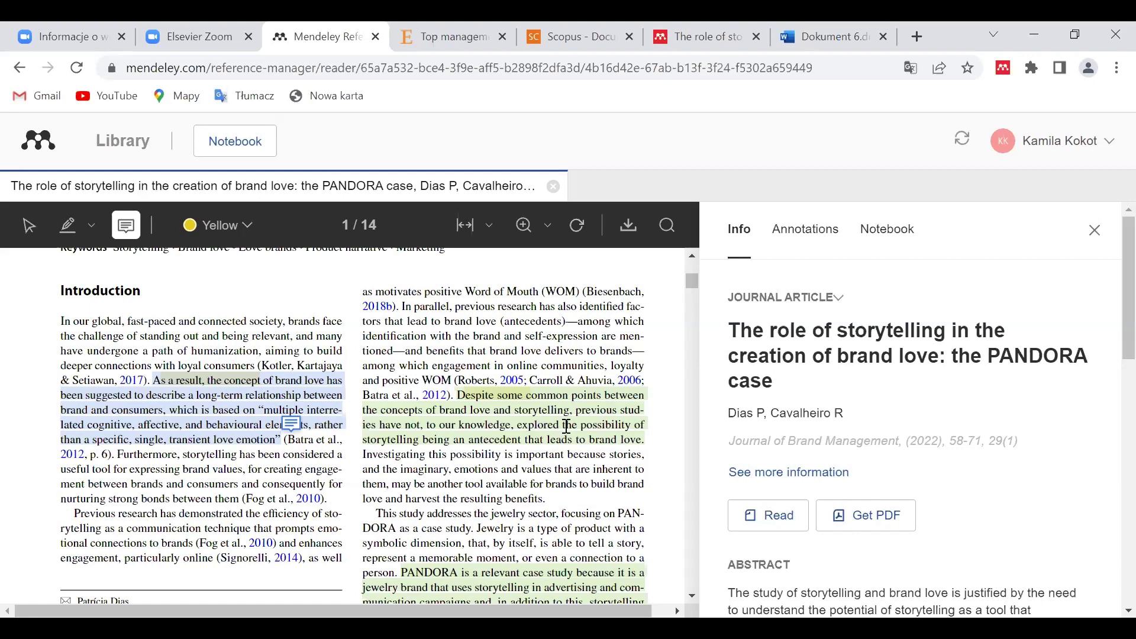
- Add a green sticky note reading "wróć do tekstu" on the green highlighted sentence beginning "Despite some common points"
{"action": "left_click", "coordinate": [567, 427]}
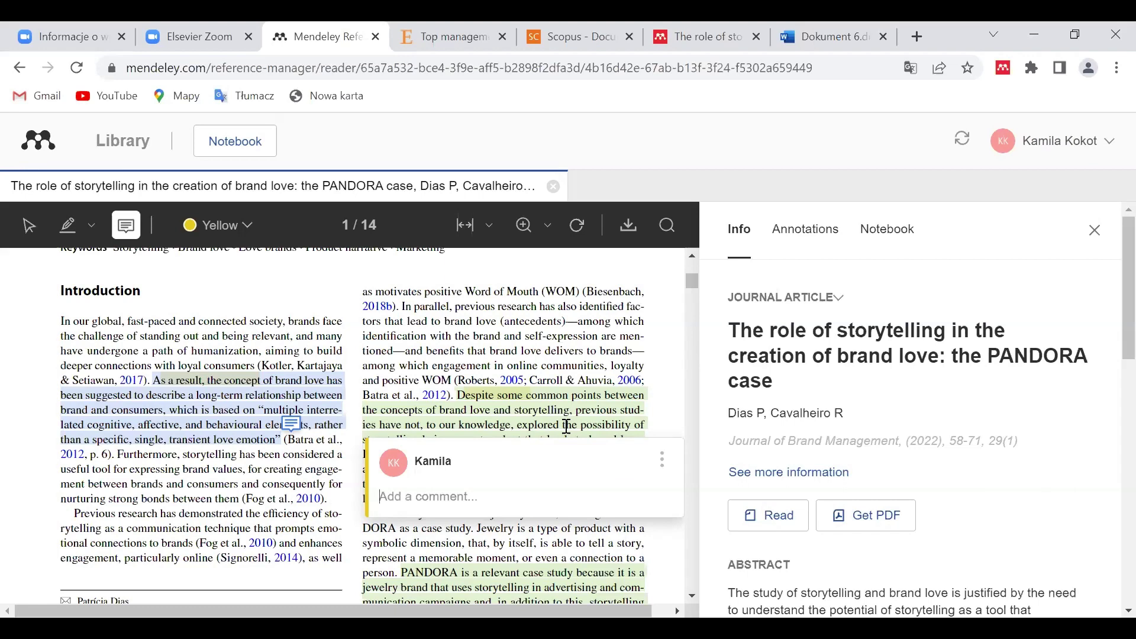
{"action": "type", "text": "wróć do tekstu"}
{"action": "left_click", "coordinate": [665, 461]}
{"action": "left_click", "coordinate": [527, 522]}
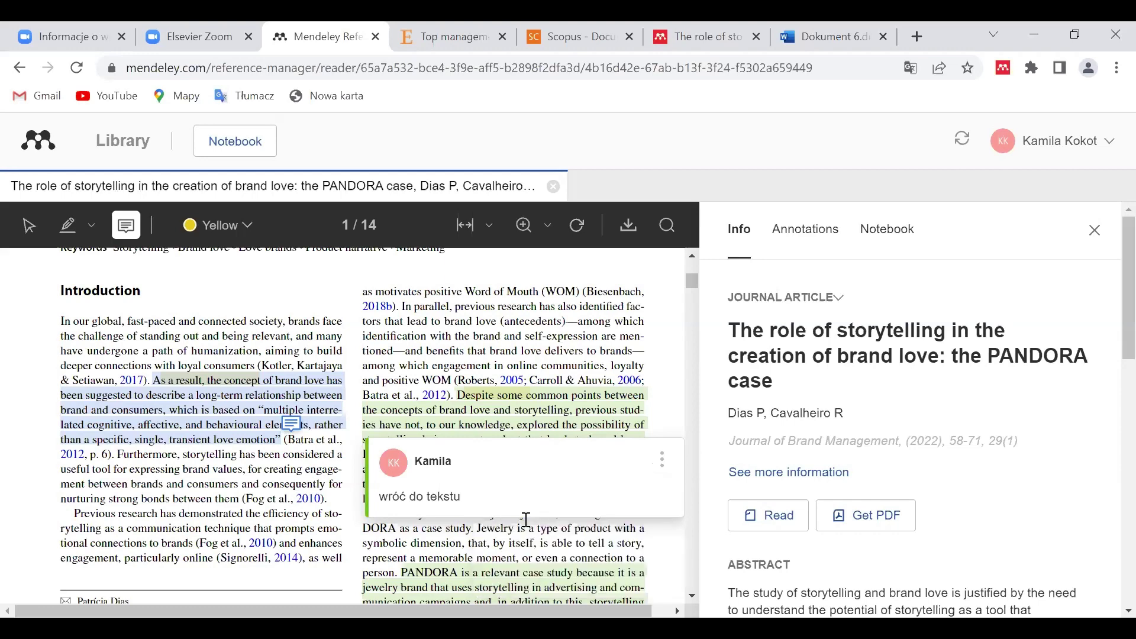
{"action": "left_click", "coordinate": [544, 418]}
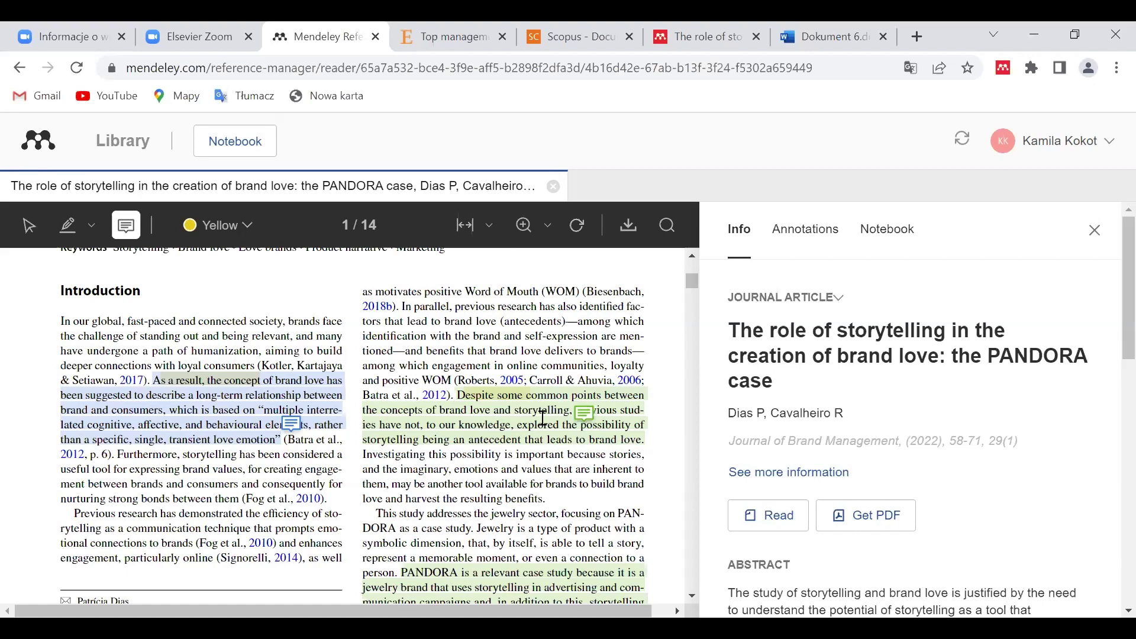
- Place a yellow sticky note reading "sprawdź" at the start of the paragraph "This study addresses the jewelry sector"
{"action": "left_click", "coordinate": [525, 517]}
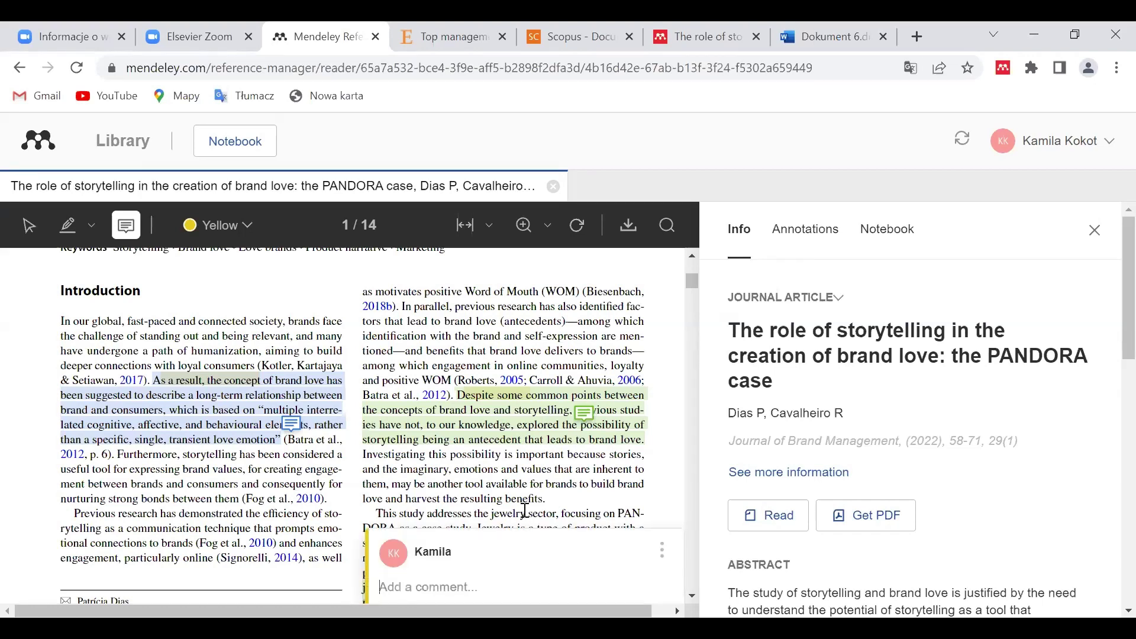
{"action": "type", "text": "sprawdź"}
{"action": "left_click", "coordinate": [525, 510]}
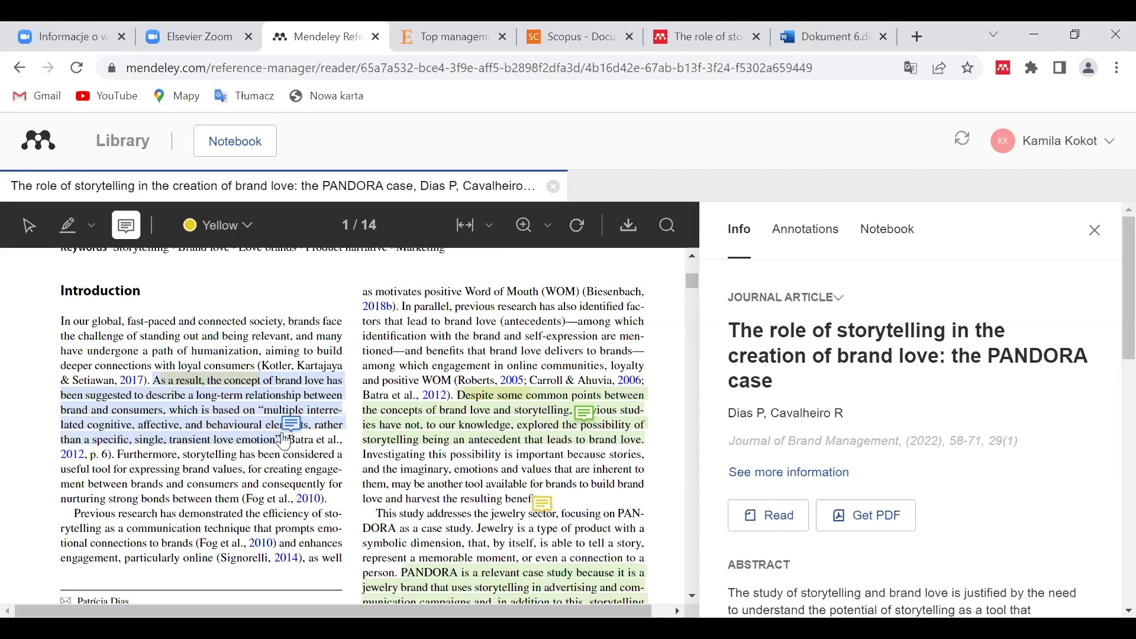
- Review the general notes field and the list of comments in the article's annotations
{"action": "left_click", "coordinate": [803, 237]}
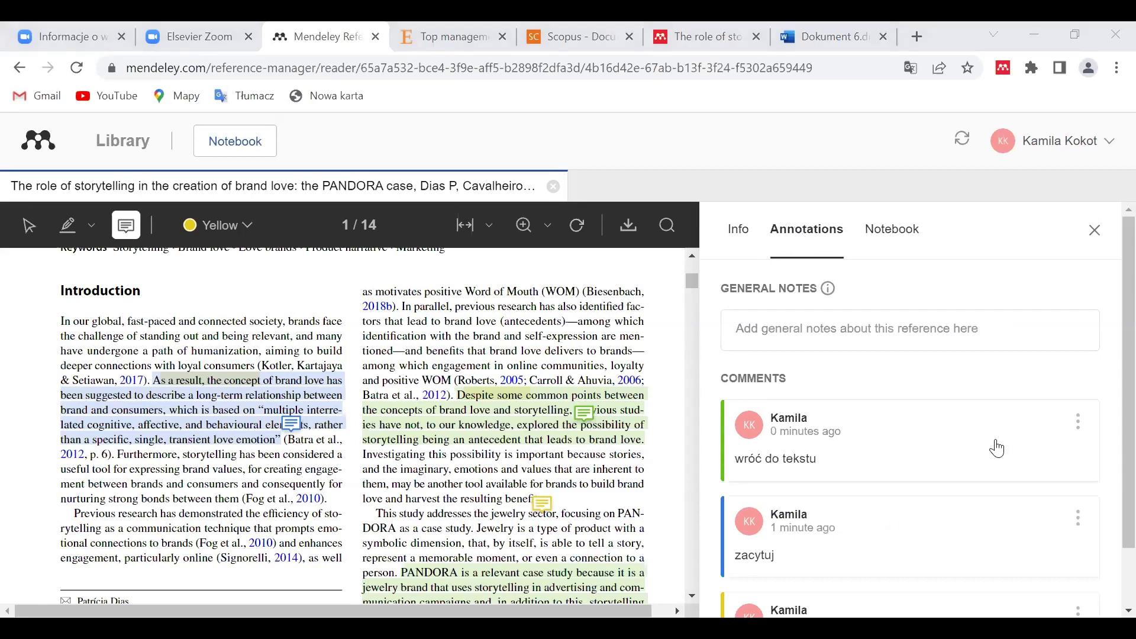
{"action": "scroll", "coordinate": [947, 361], "scroll_direction": "down", "scroll_amount": 2}
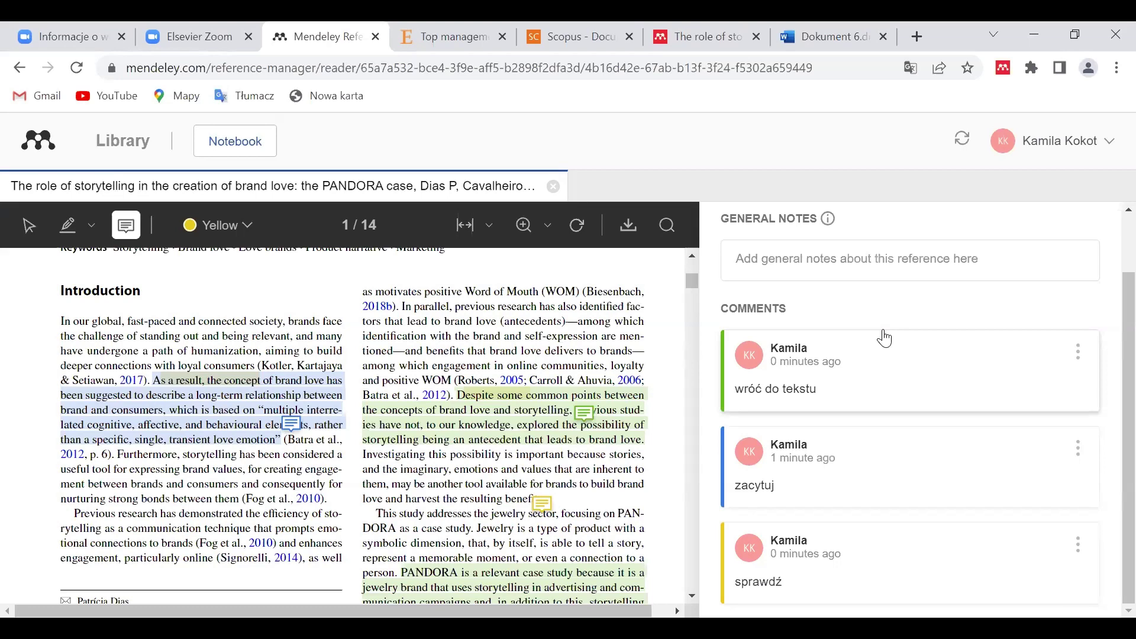
{"action": "scroll", "coordinate": [886, 324], "scroll_direction": "up", "scroll_amount": 2}
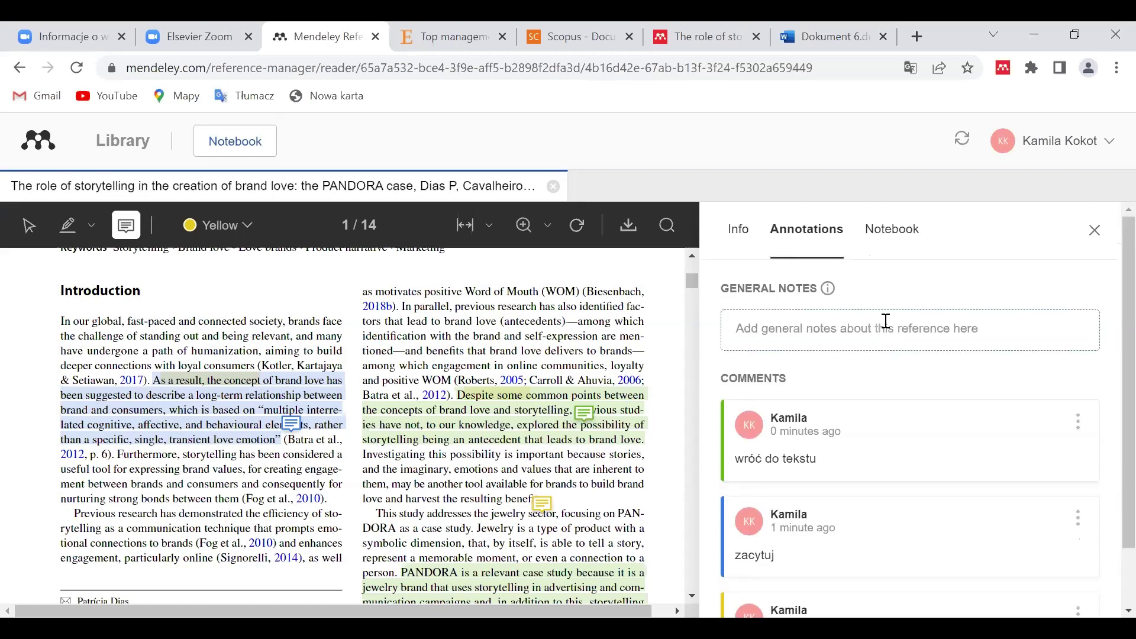
- View the quotes and notes saved on the "lovemark" notebook page and return to the list of all pages
{"action": "left_click", "coordinate": [905, 239]}
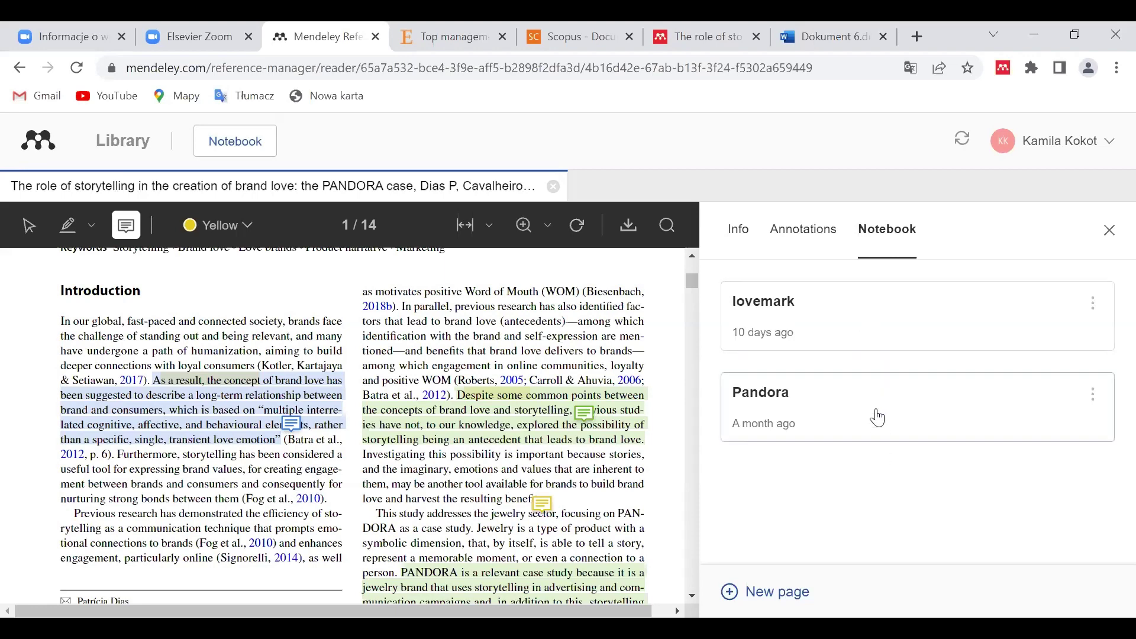
{"action": "left_click", "coordinate": [871, 326]}
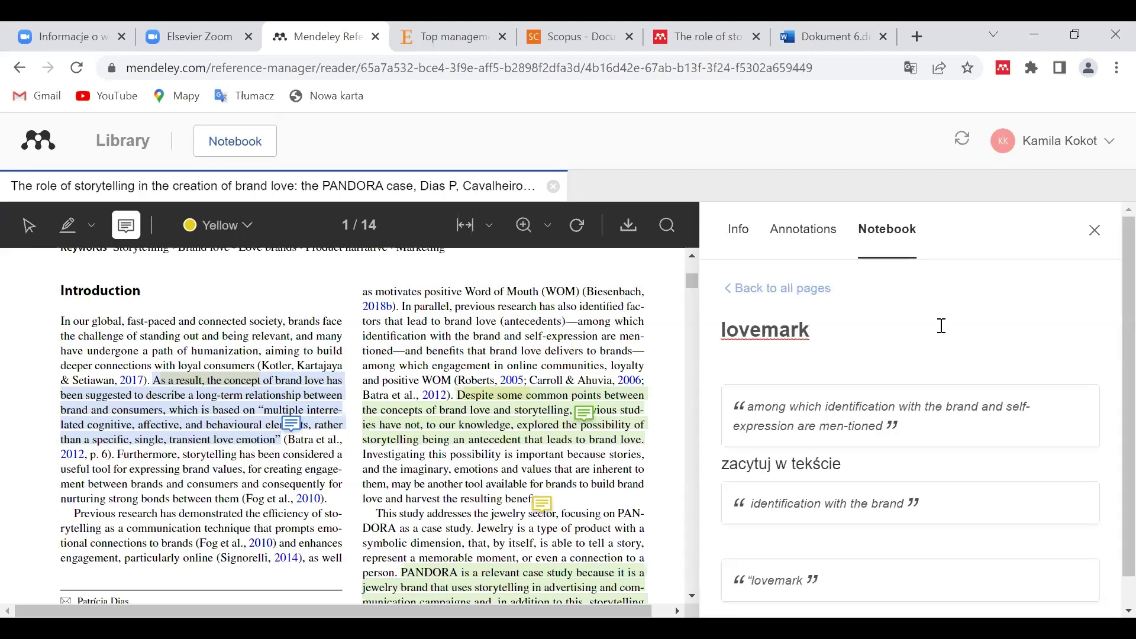
{"action": "scroll", "coordinate": [942, 325], "scroll_direction": "down", "scroll_amount": 1}
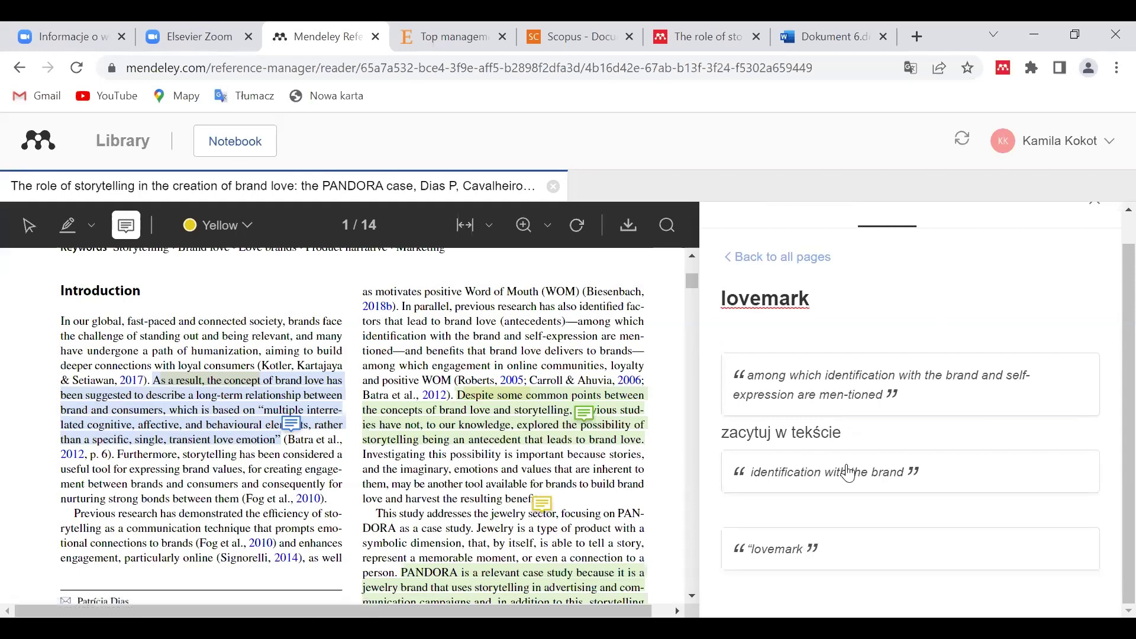
{"action": "left_click", "coordinate": [791, 259]}
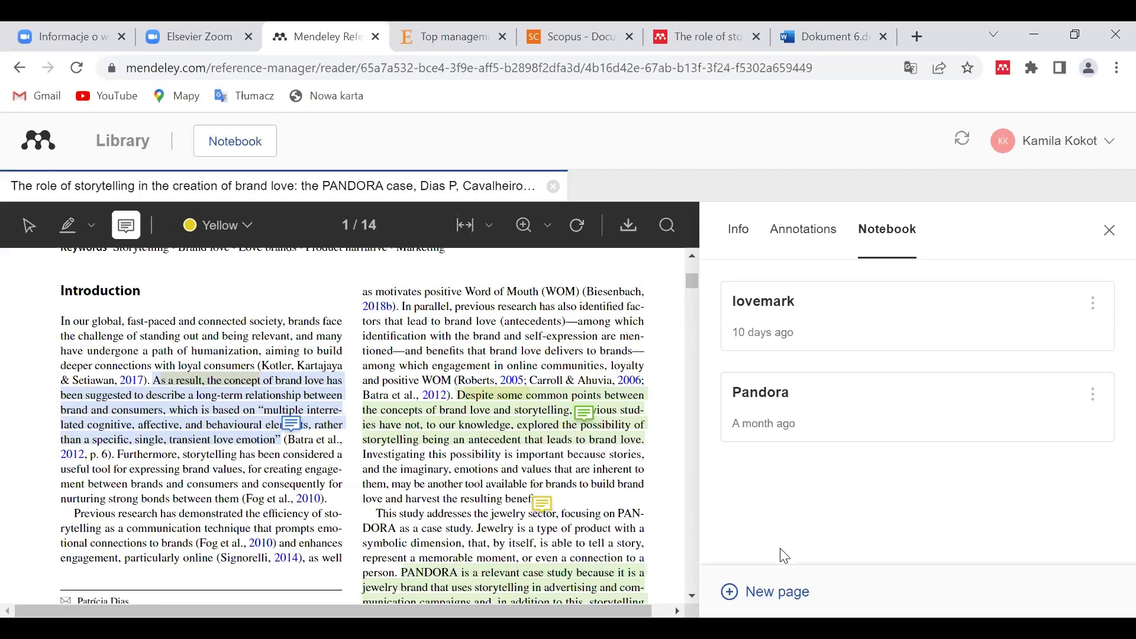
- Create a new notebook page titled "artykuł" and return to the list of all pages
{"action": "left_click", "coordinate": [762, 601]}
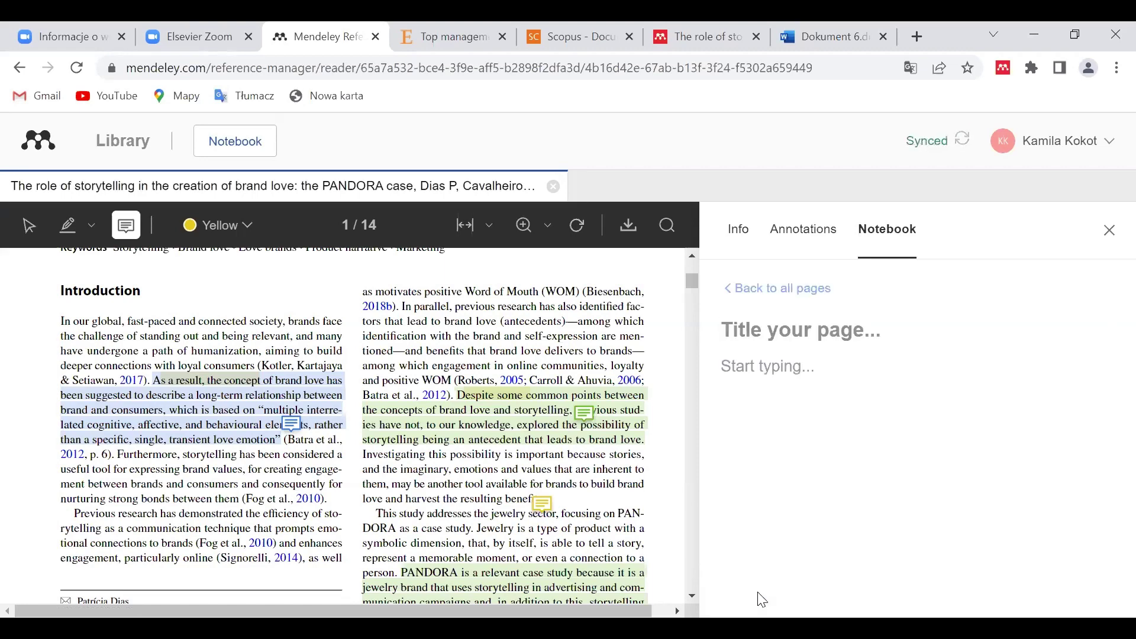
{"action": "type", "text": "art"}
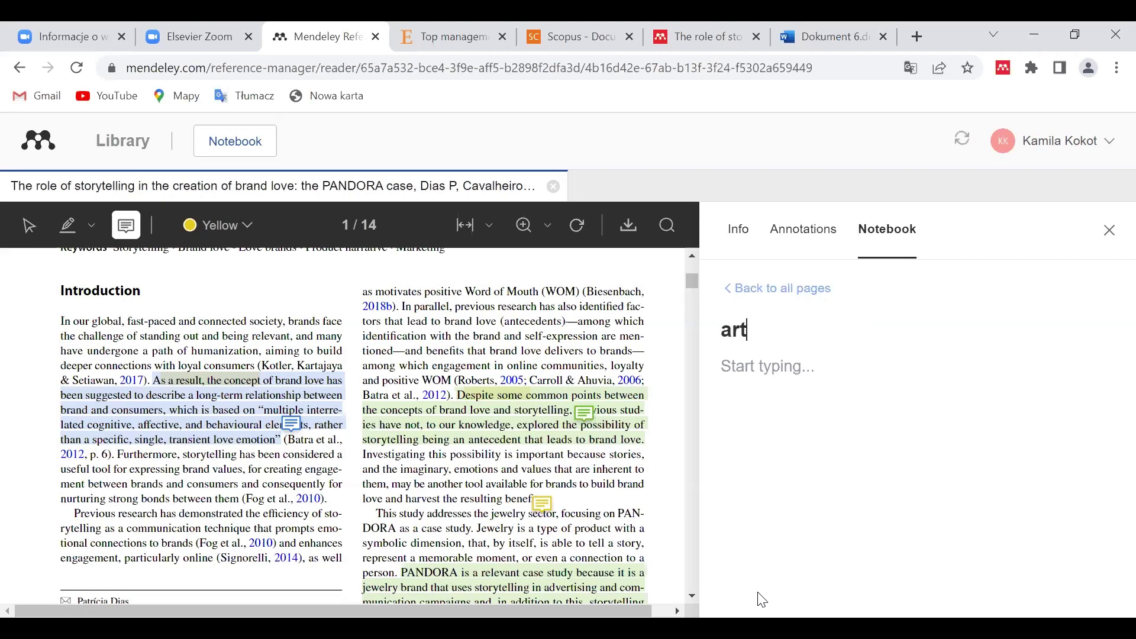
{"action": "type", "text": "ykuł"}
{"action": "left_click", "coordinate": [765, 290]}
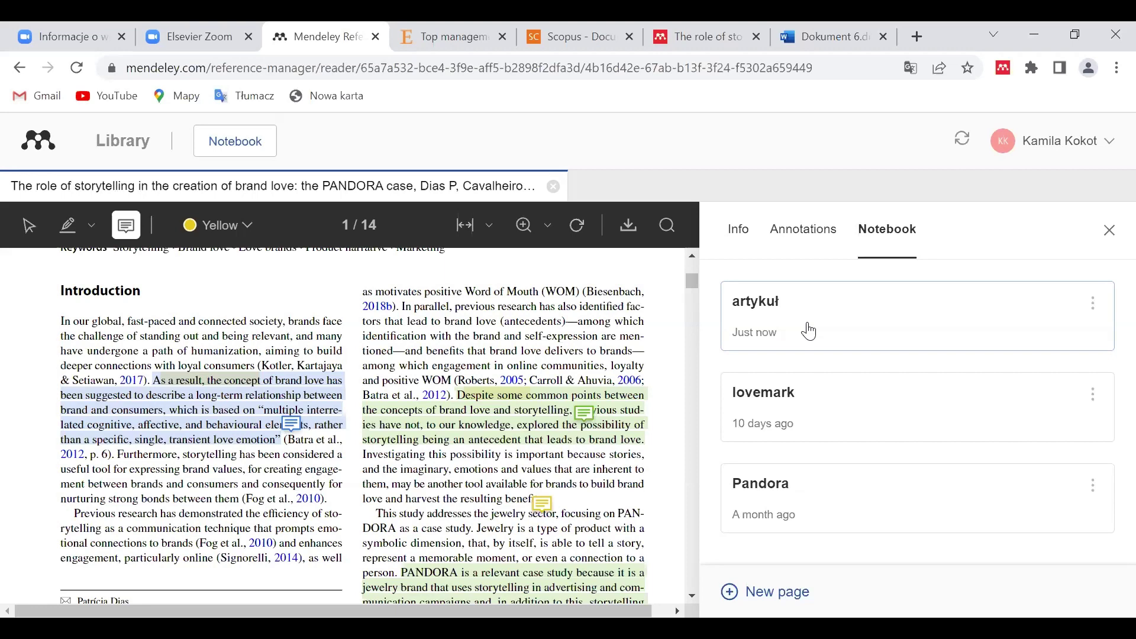
- Add the blue-highlighted brand love quote to the "artykuł" notebook page with the note "zacytuj" and return to the list of all pages
{"action": "left_click", "coordinate": [843, 326]}
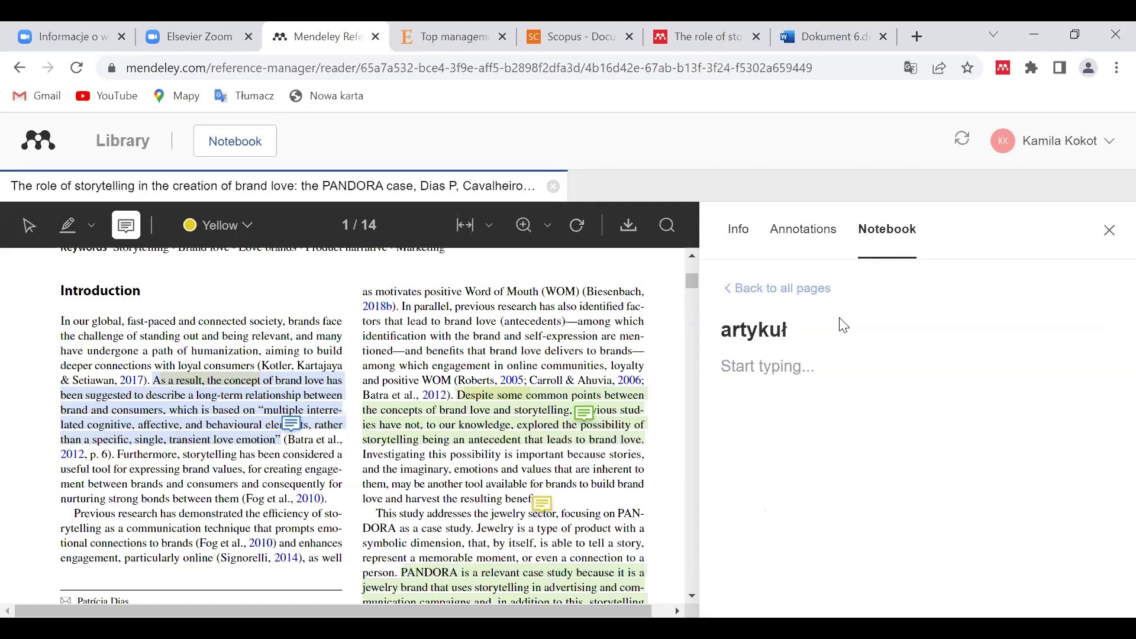
{"action": "left_click", "coordinate": [733, 365]}
{"action": "left_click", "coordinate": [27, 229]}
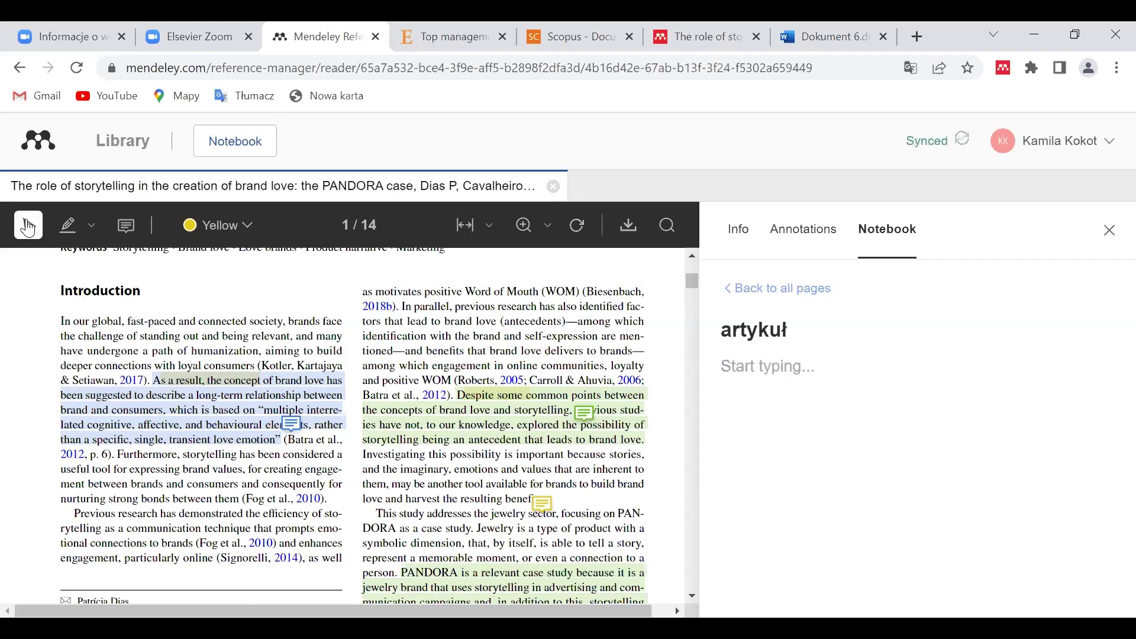
{"action": "left_click", "coordinate": [194, 405]}
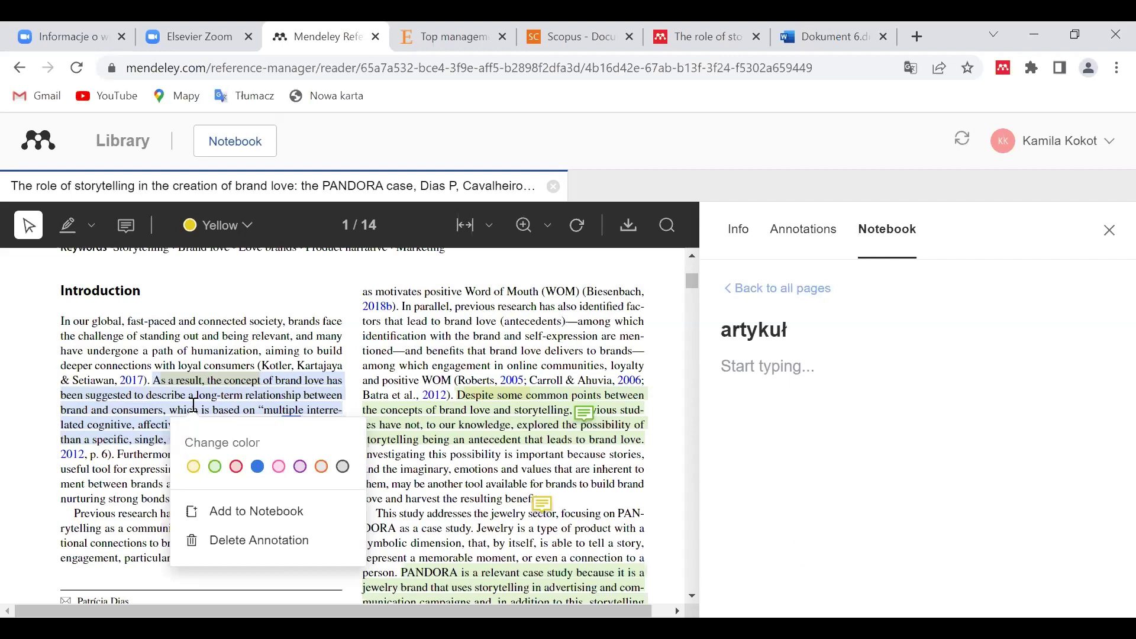
{"action": "left_click", "coordinate": [226, 521]}
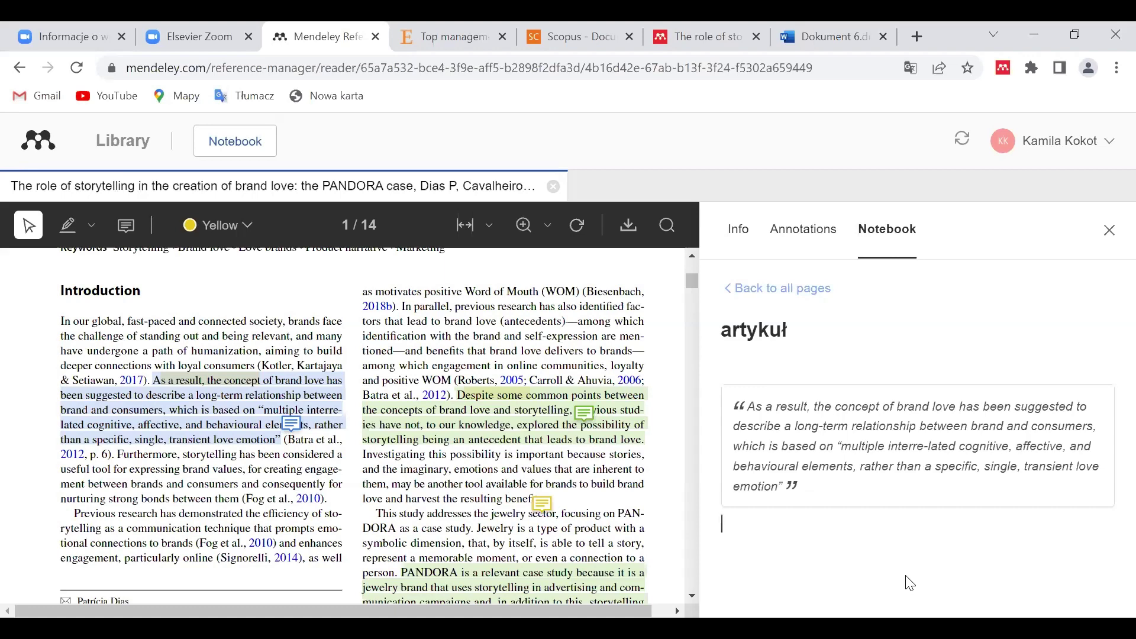
{"action": "type", "text": "zacytuj"}
{"action": "left_click", "coordinate": [805, 296]}
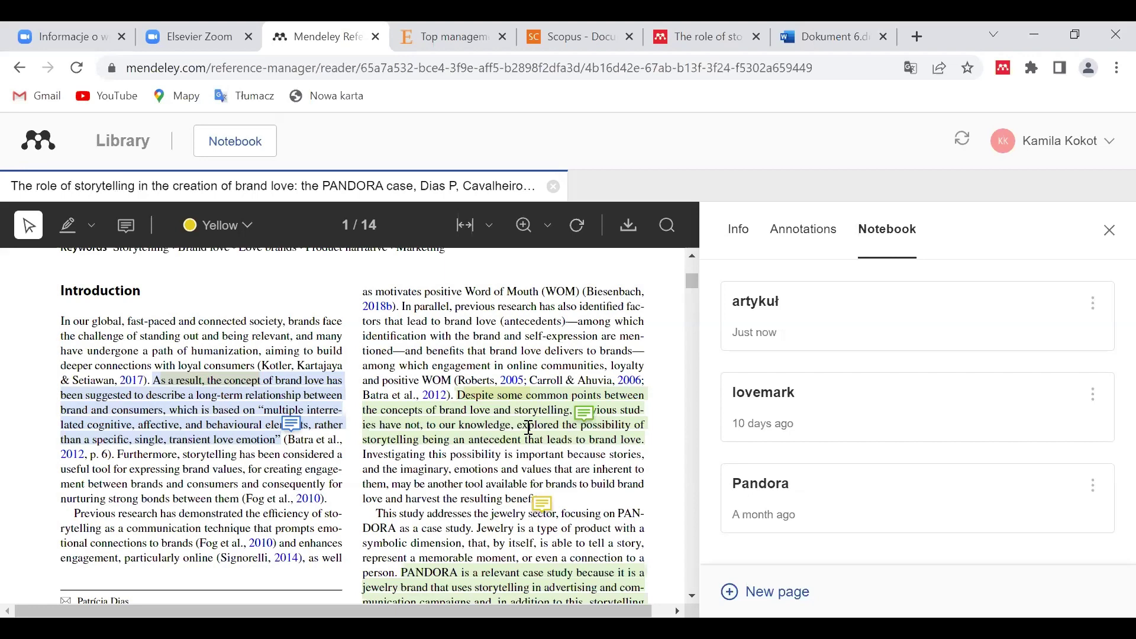
- Show the PANDORA article's reference information and close both the article and its details to return to the full reference list
{"action": "left_click", "coordinate": [749, 239]}
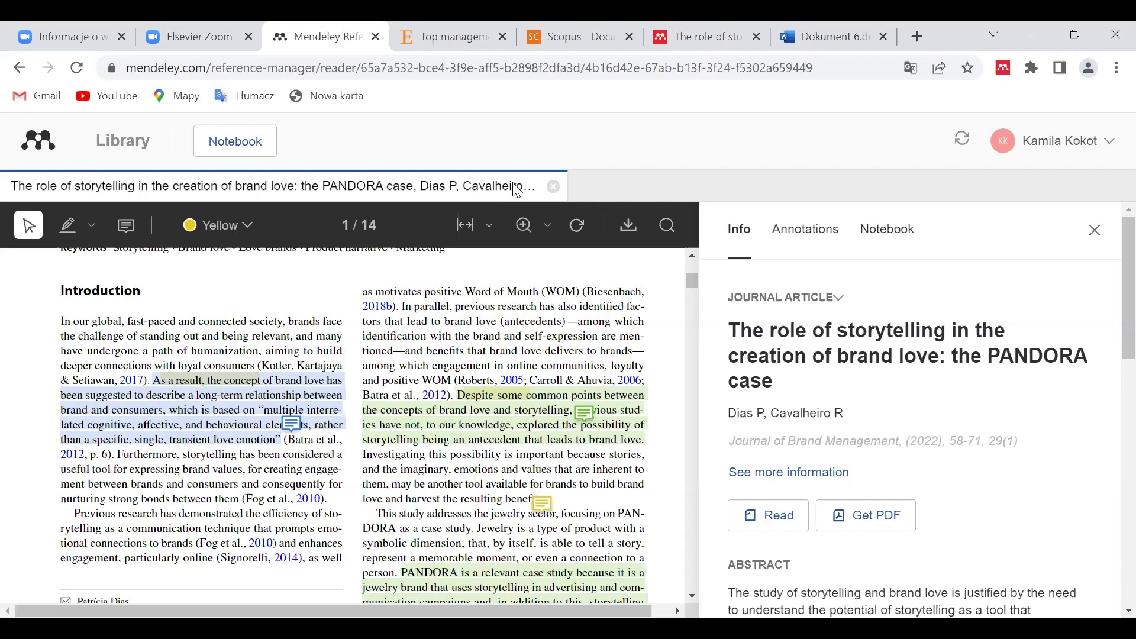
{"action": "left_click", "coordinate": [555, 188]}
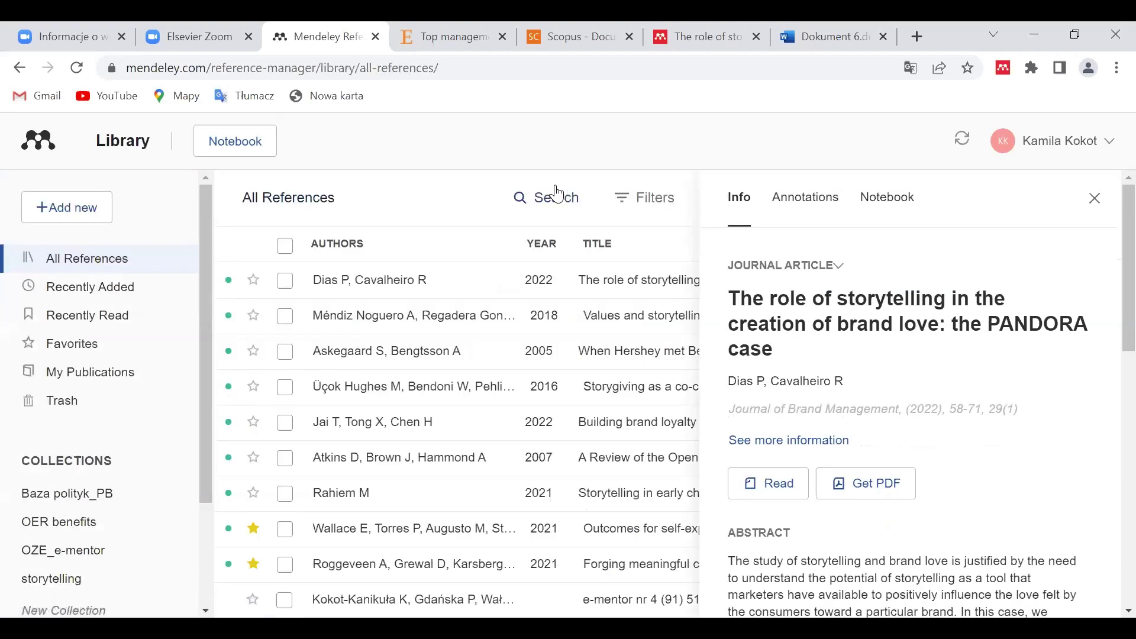
{"action": "left_click", "coordinate": [1096, 198]}
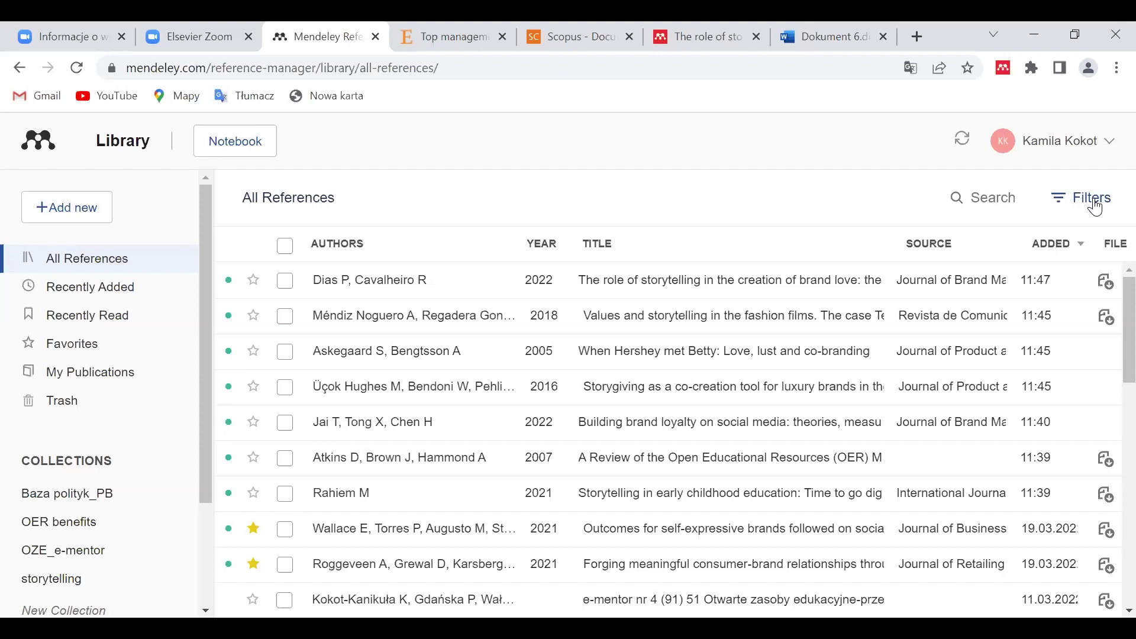
- Create a new group named "storytelling" and synchronize the library
{"action": "scroll", "coordinate": [175, 407], "scroll_direction": "down", "scroll_amount": 3}
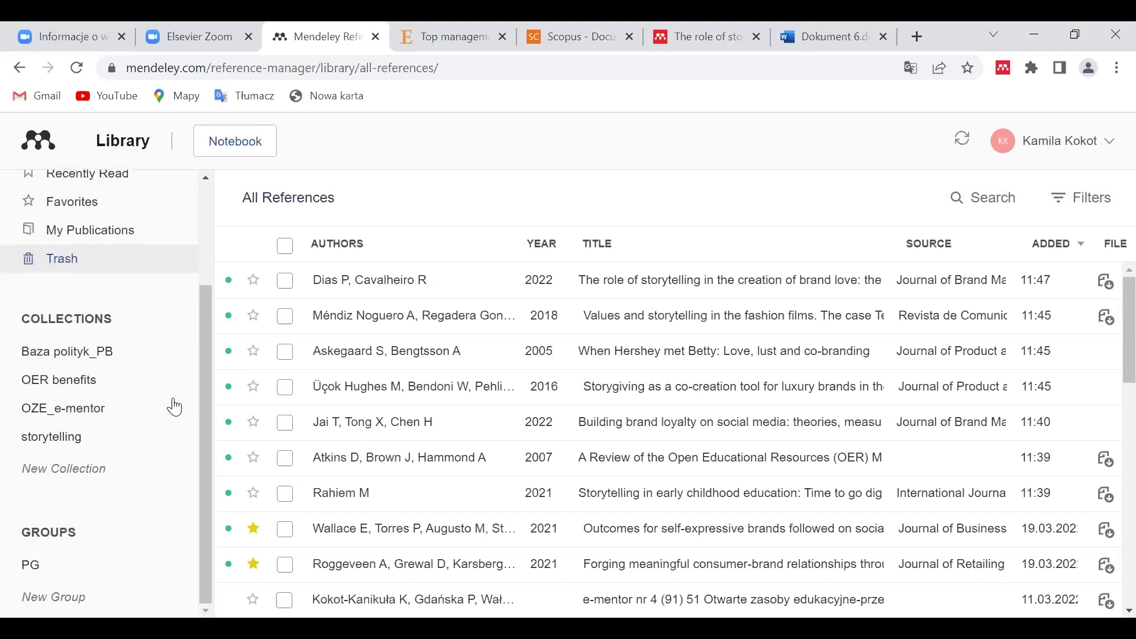
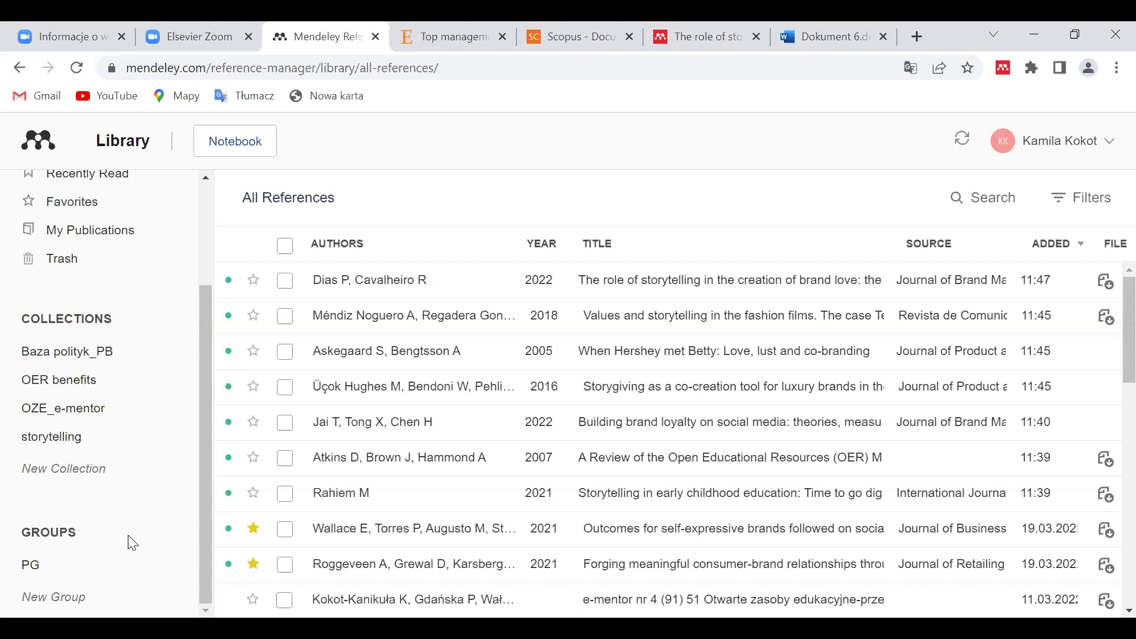
{"action": "left_click", "coordinate": [68, 599]}
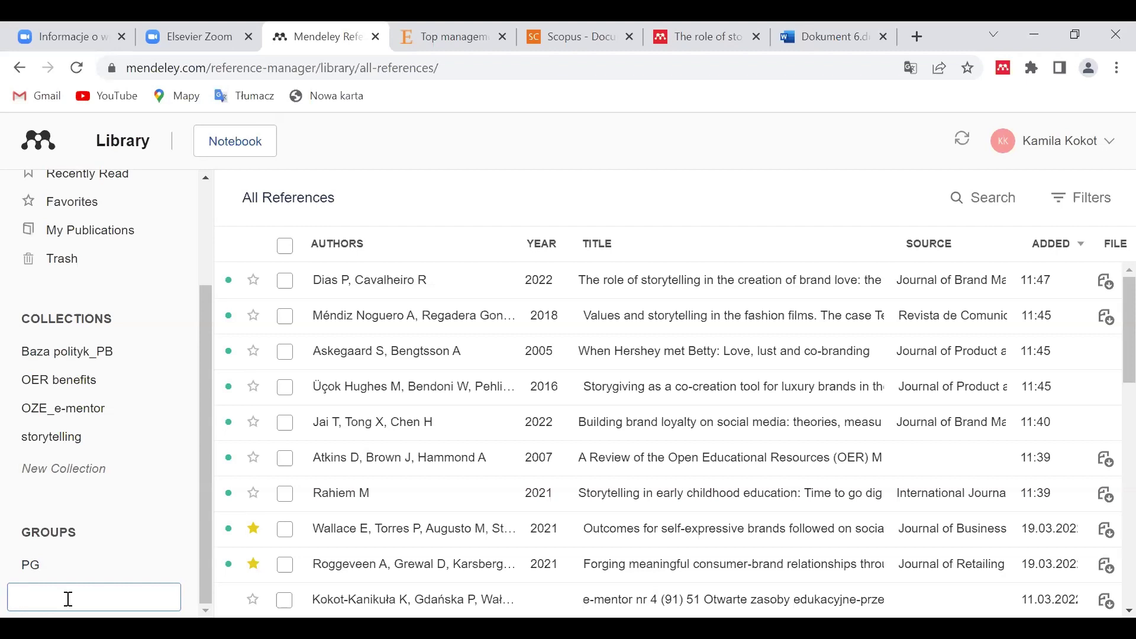
{"action": "type", "text": "storytelling"}
{"action": "key", "text": "Return"}
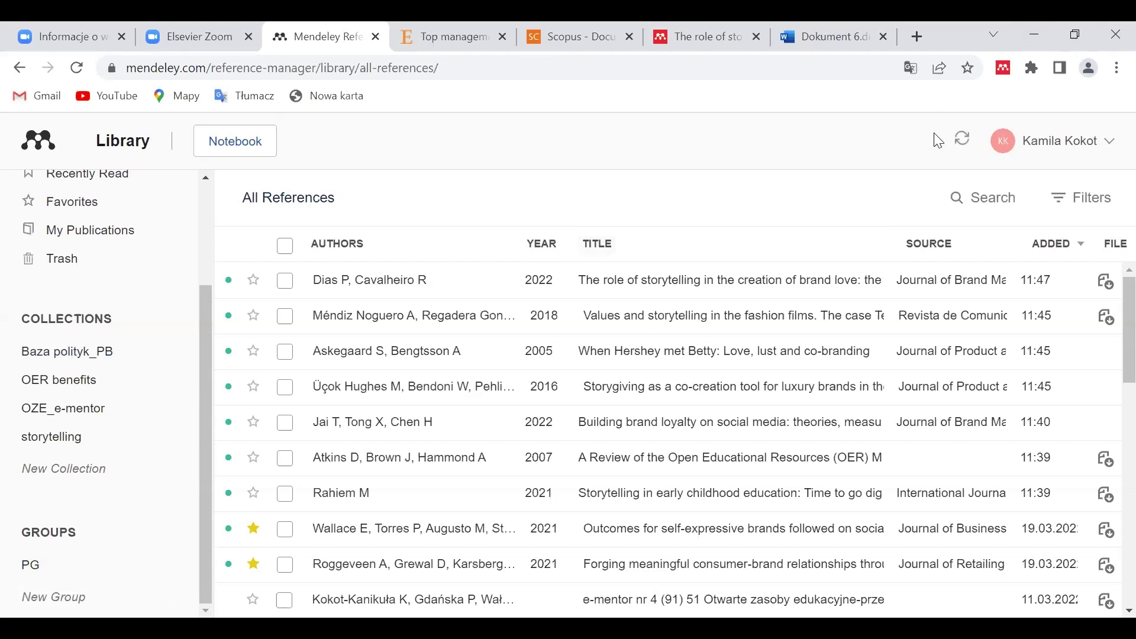
{"action": "left_click", "coordinate": [963, 140]}
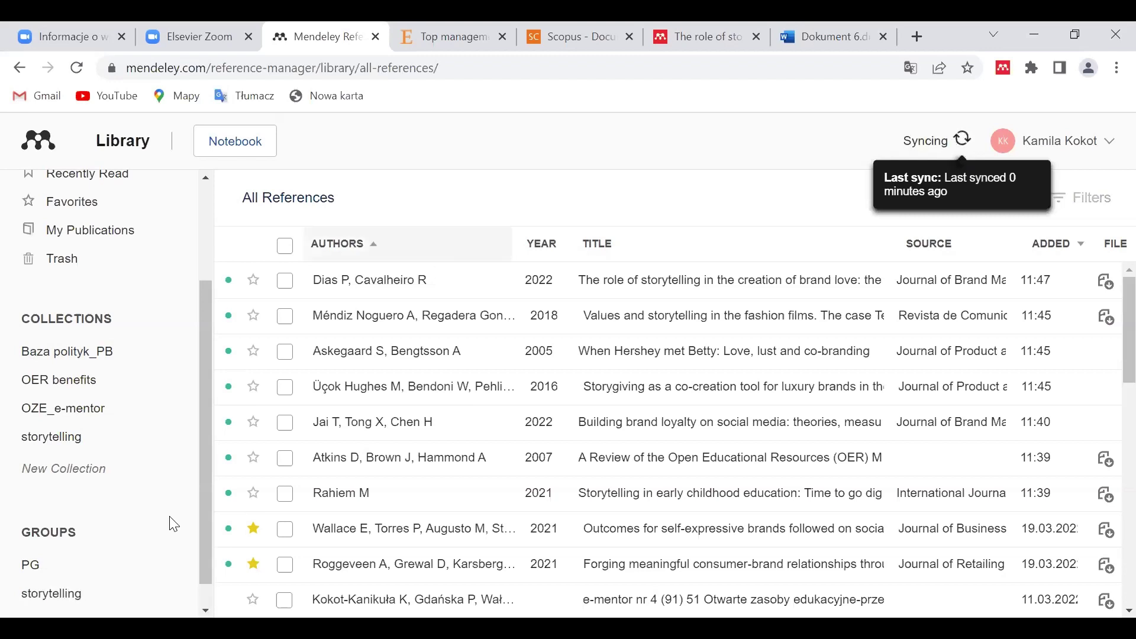
{"action": "left_click_drag", "start_coordinate": [210, 509], "coordinate": [208, 551]}
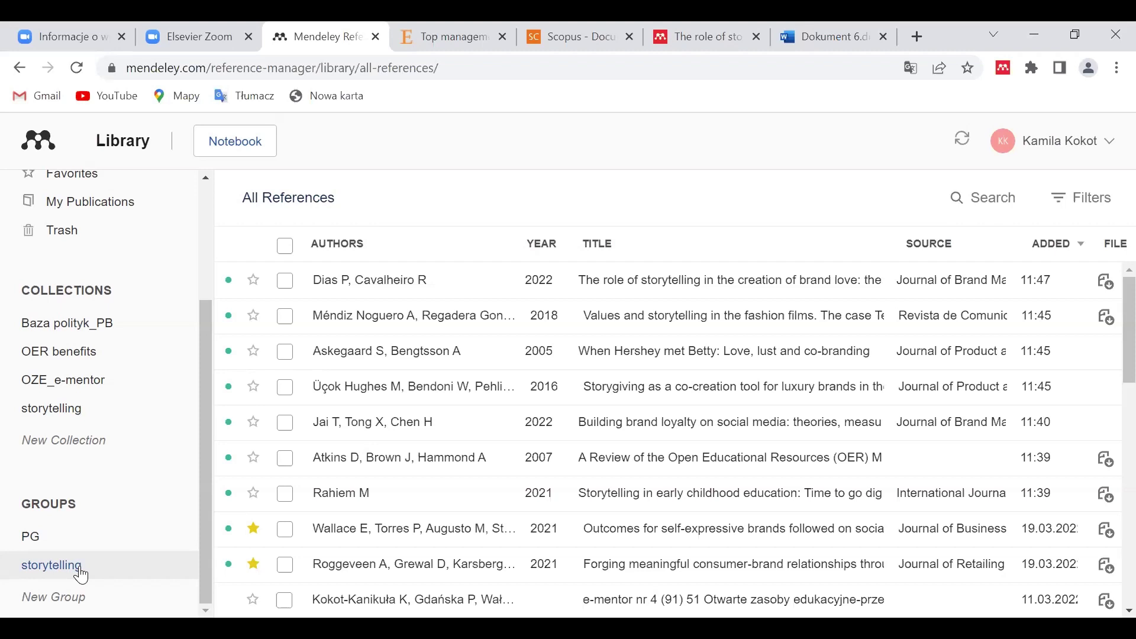
- Review the PG group's details and its member invitation form in the account preferences and return to the groups overview
{"action": "left_click", "coordinate": [1058, 149]}
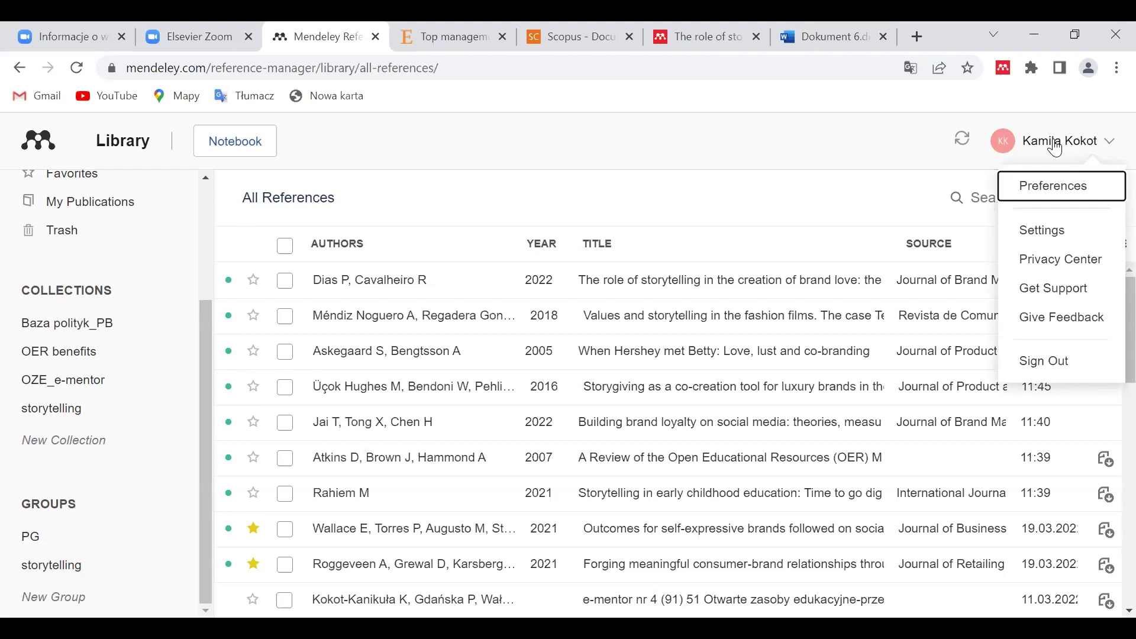
{"action": "left_click", "coordinate": [1058, 195]}
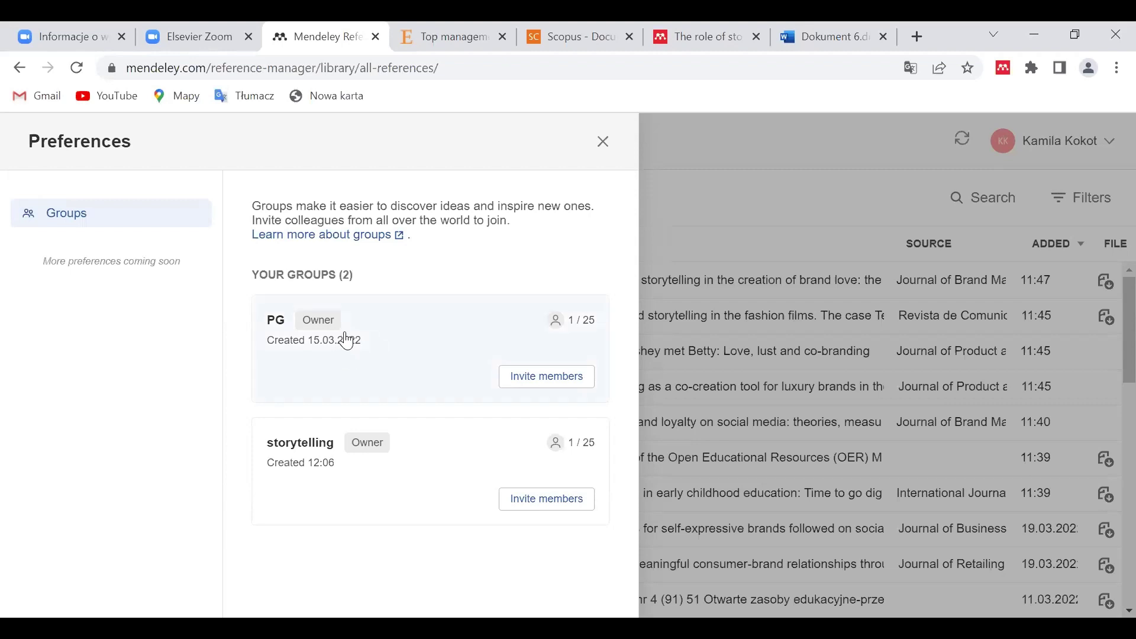
{"action": "left_click", "coordinate": [283, 330]}
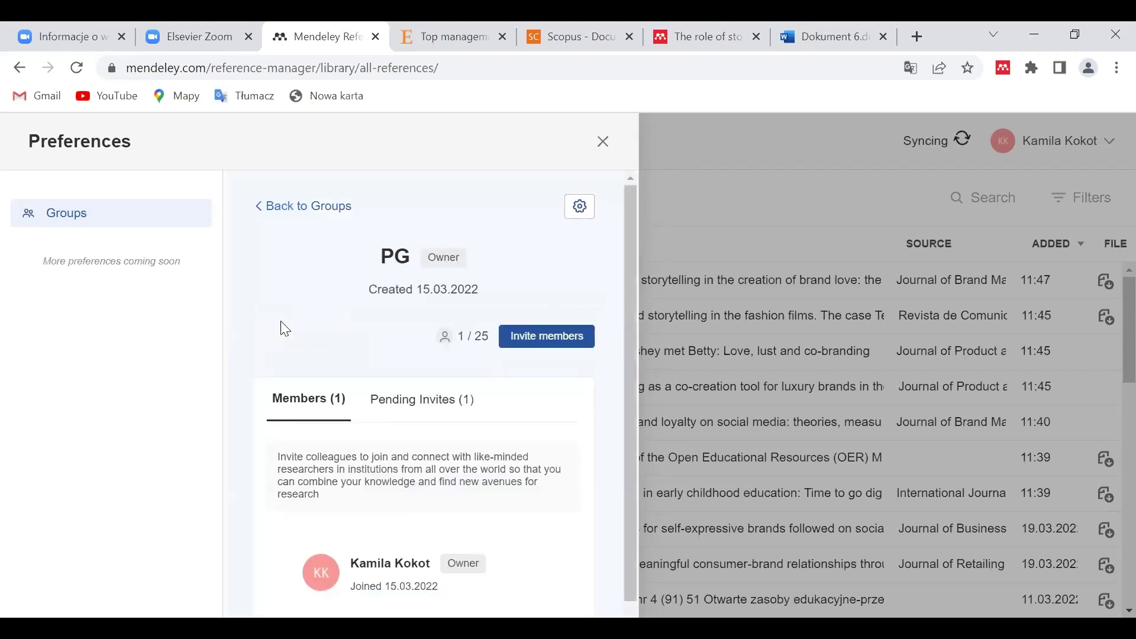
{"action": "scroll", "coordinate": [283, 329], "scroll_direction": "down", "scroll_amount": 1}
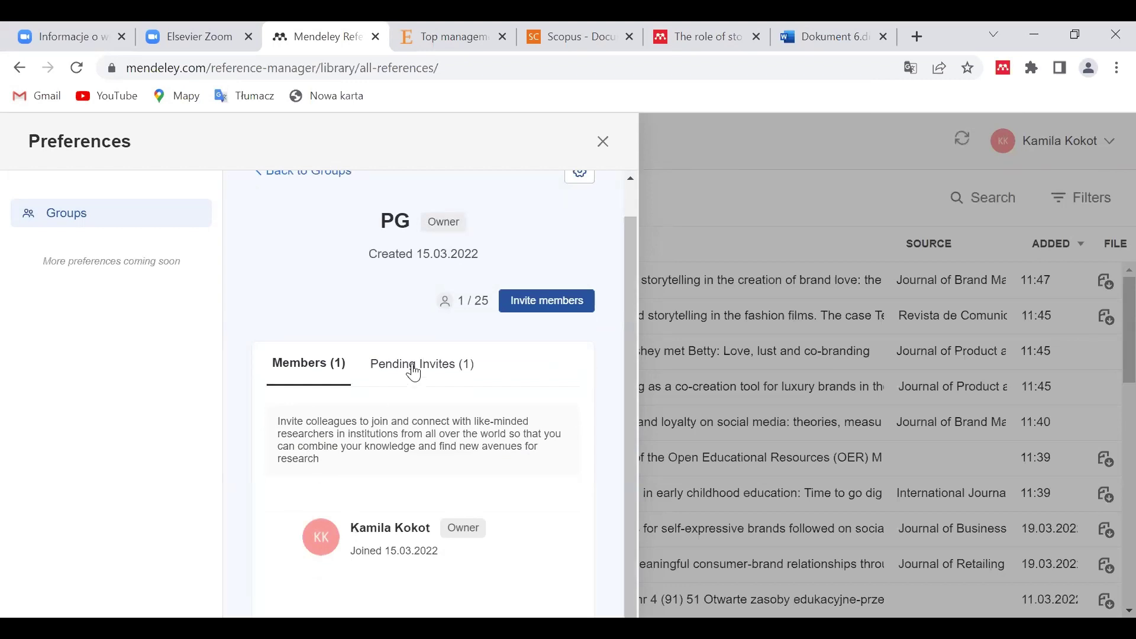
{"action": "left_click", "coordinate": [547, 303]}
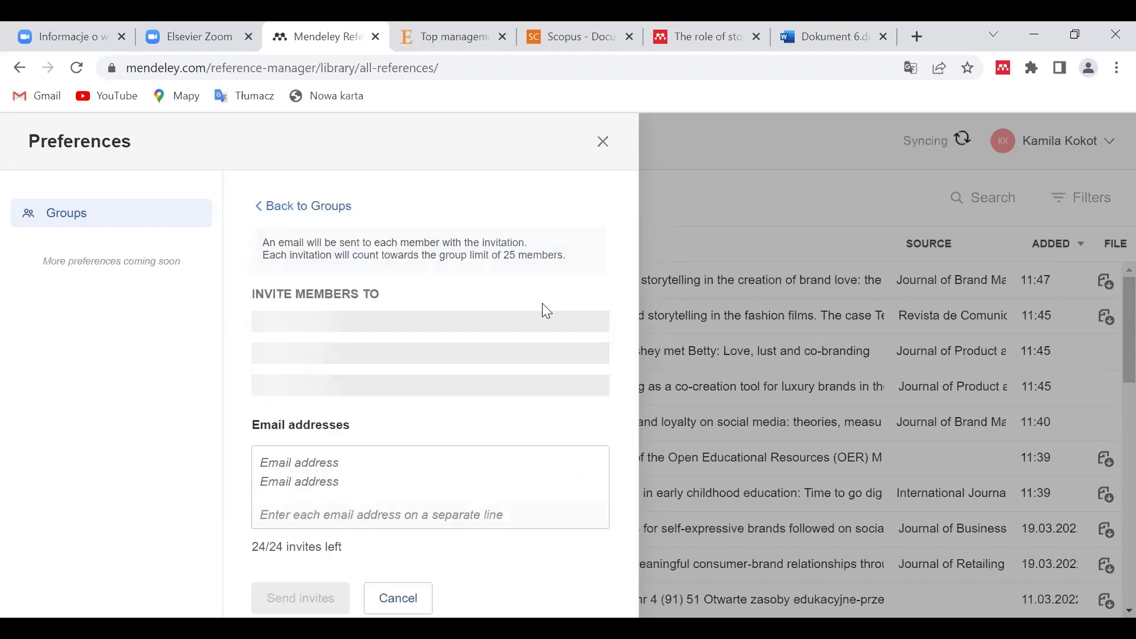
{"action": "left_click", "coordinate": [267, 462]}
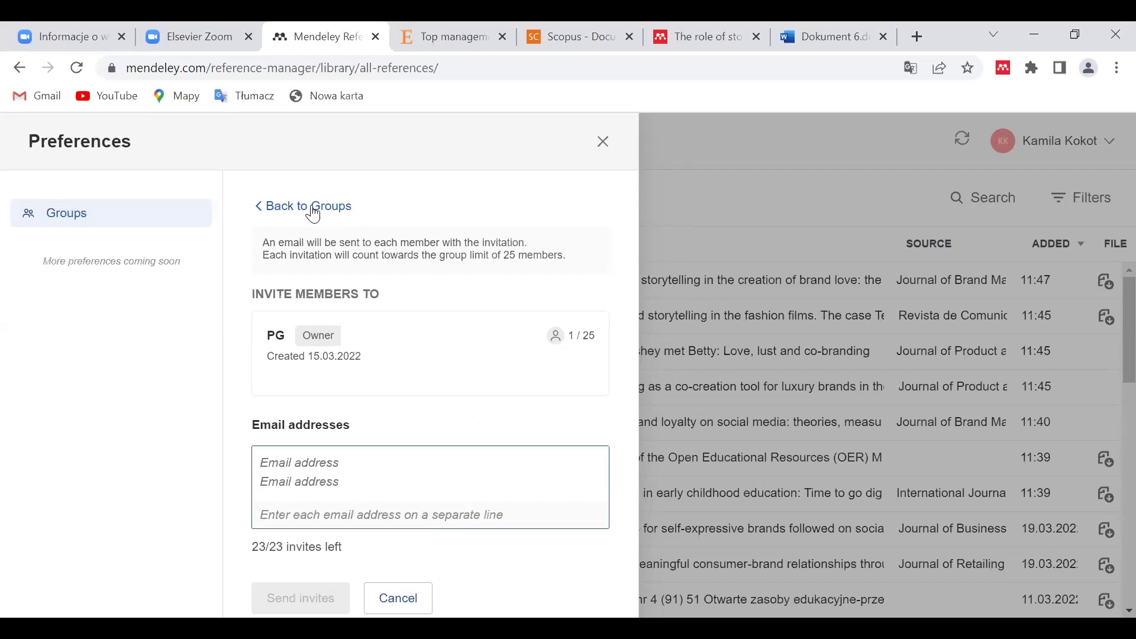
{"action": "left_click", "coordinate": [333, 220]}
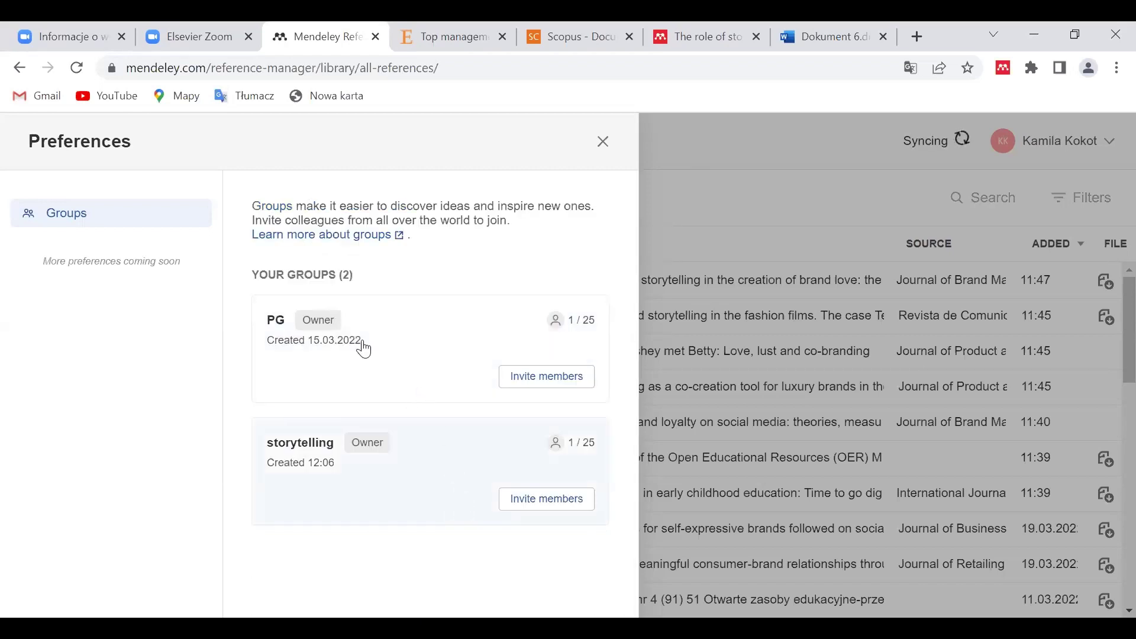
- Resend the PG group's pending invitation, return to its member list and close the preferences
{"action": "left_click", "coordinate": [318, 352]}
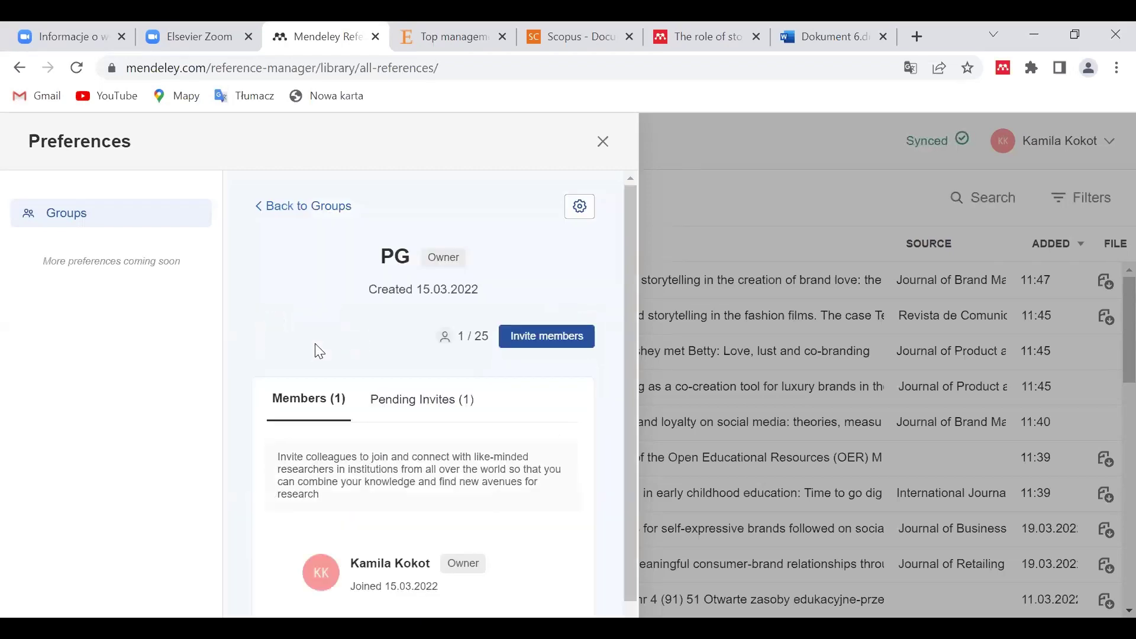
{"action": "left_click", "coordinate": [406, 407]}
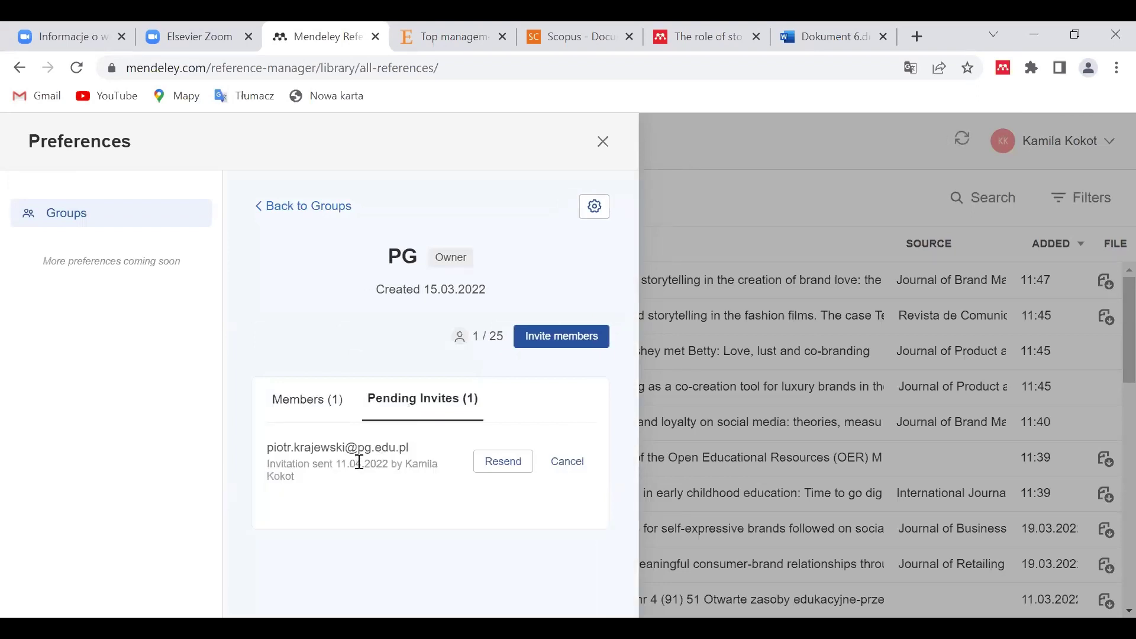
{"action": "left_click", "coordinate": [516, 473]}
{"action": "left_click", "coordinate": [299, 407]}
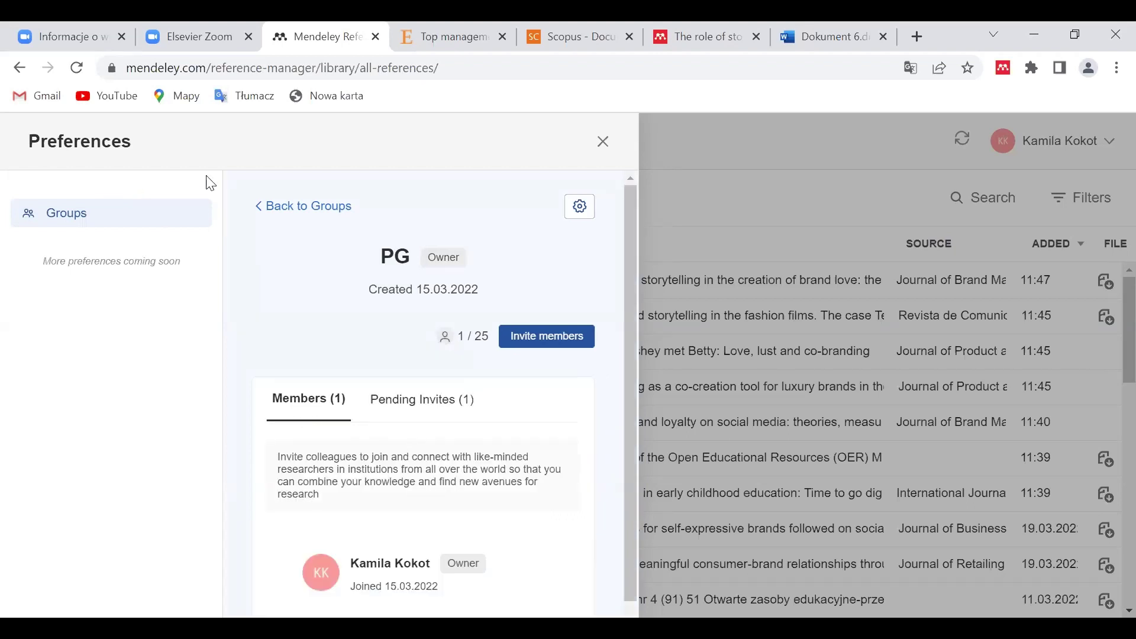
{"action": "left_click", "coordinate": [605, 142]}
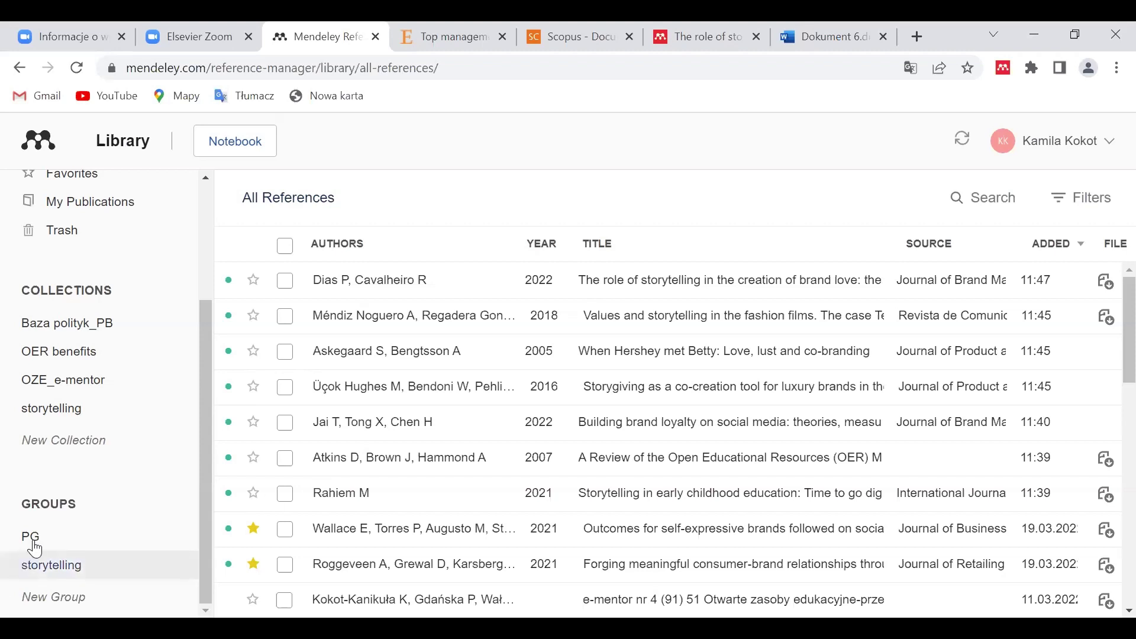
- Examine the notebook, annotations and info of the PANDORA storytelling article shared in the PG group
{"action": "left_click", "coordinate": [86, 537]}
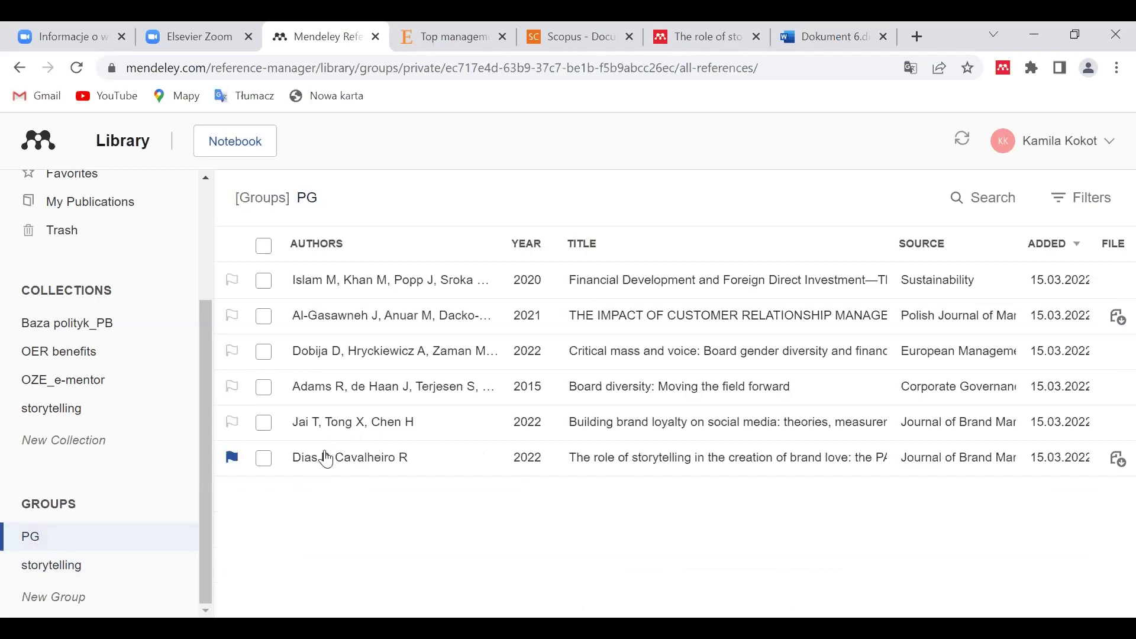
{"action": "left_click", "coordinate": [586, 457]}
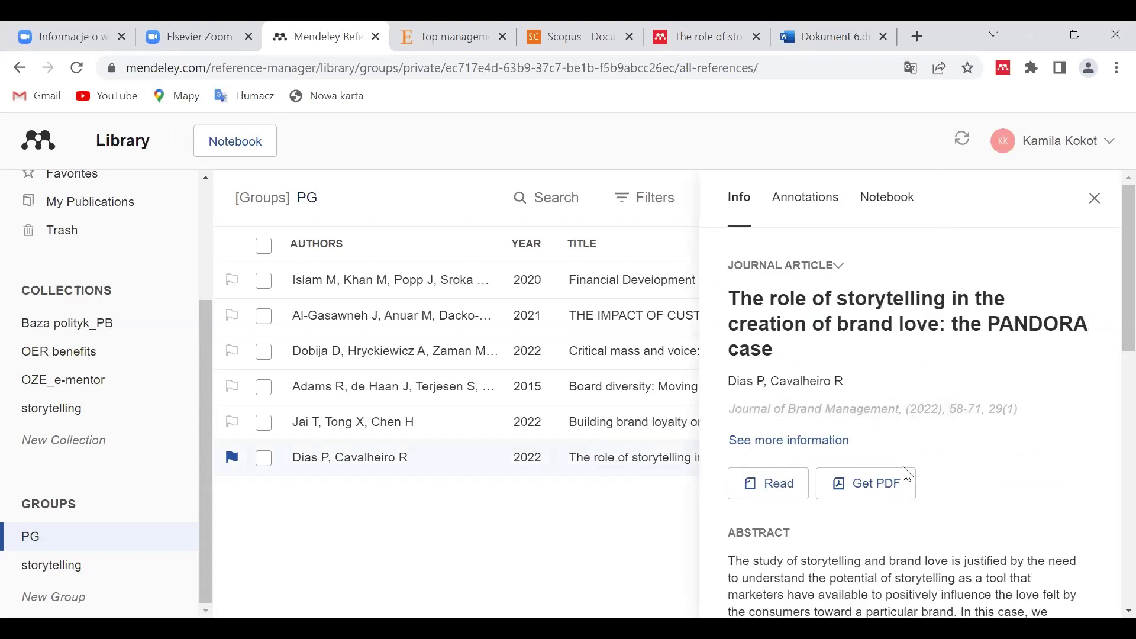
{"action": "left_click", "coordinate": [880, 203]}
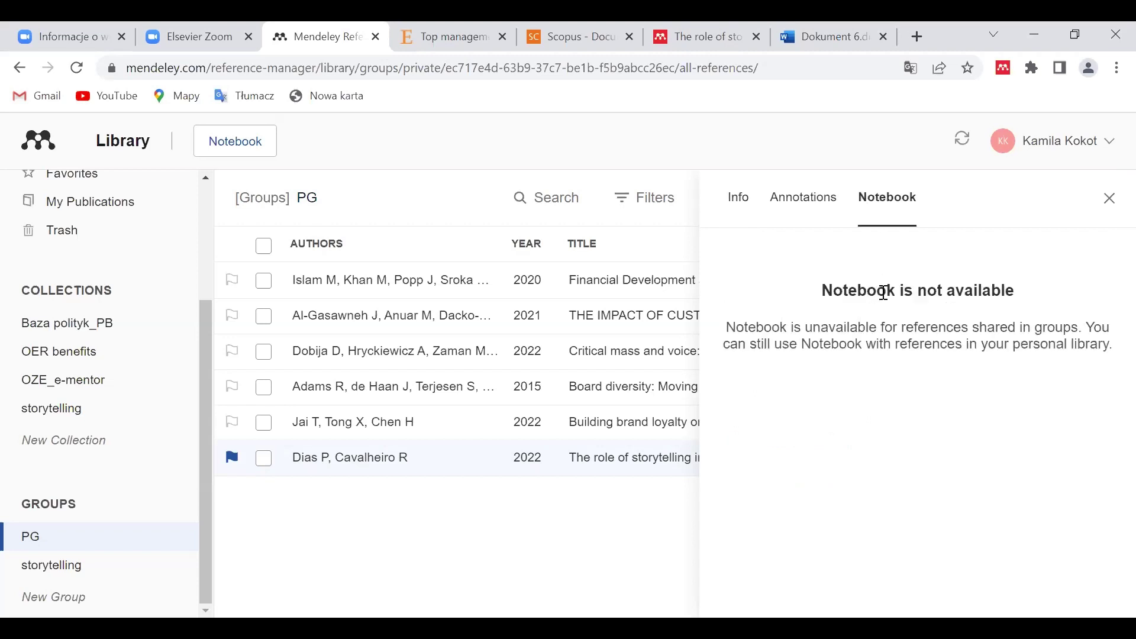
{"action": "left_click", "coordinate": [803, 205]}
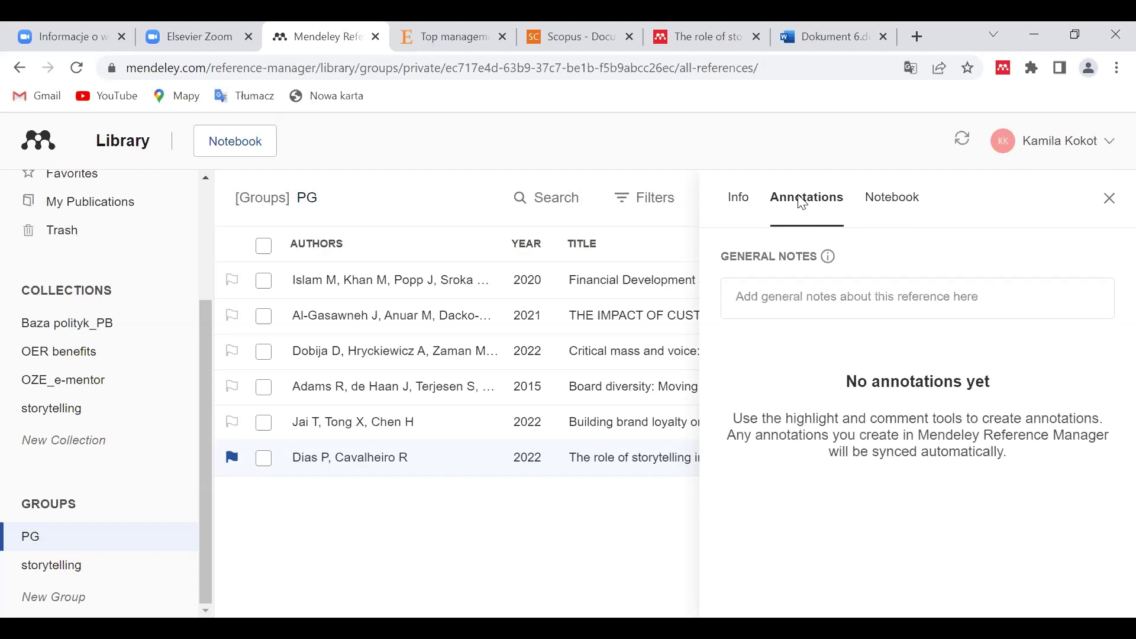
{"action": "left_click", "coordinate": [737, 202]}
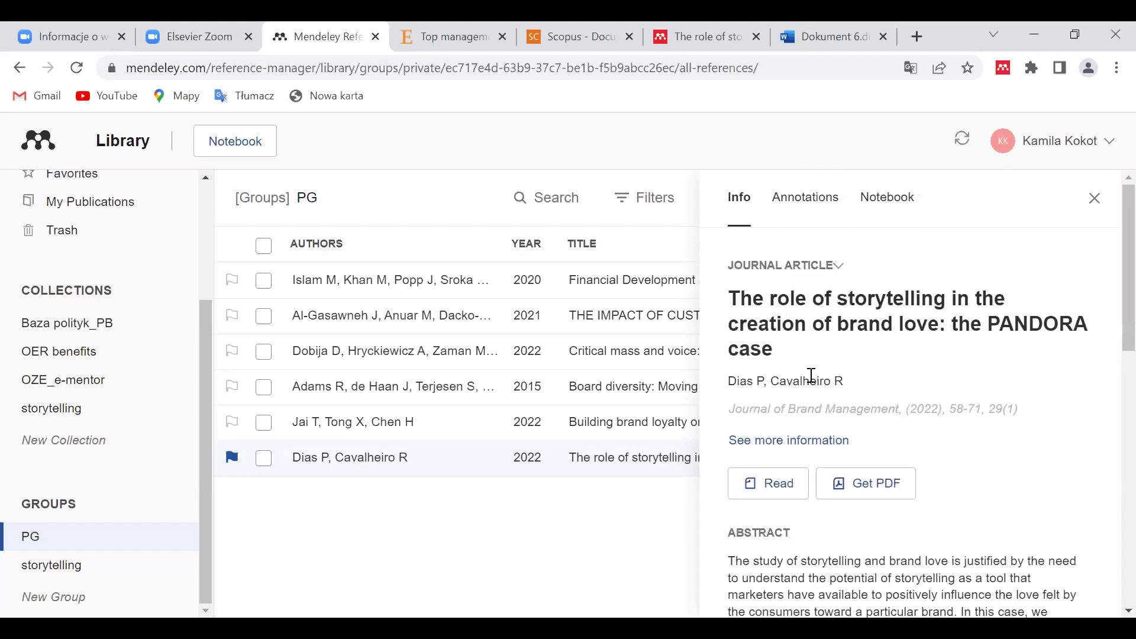
- Open the shared PANDORA article's PDF for reading, skim its first page and return to the abstract
{"action": "left_click", "coordinate": [769, 484]}
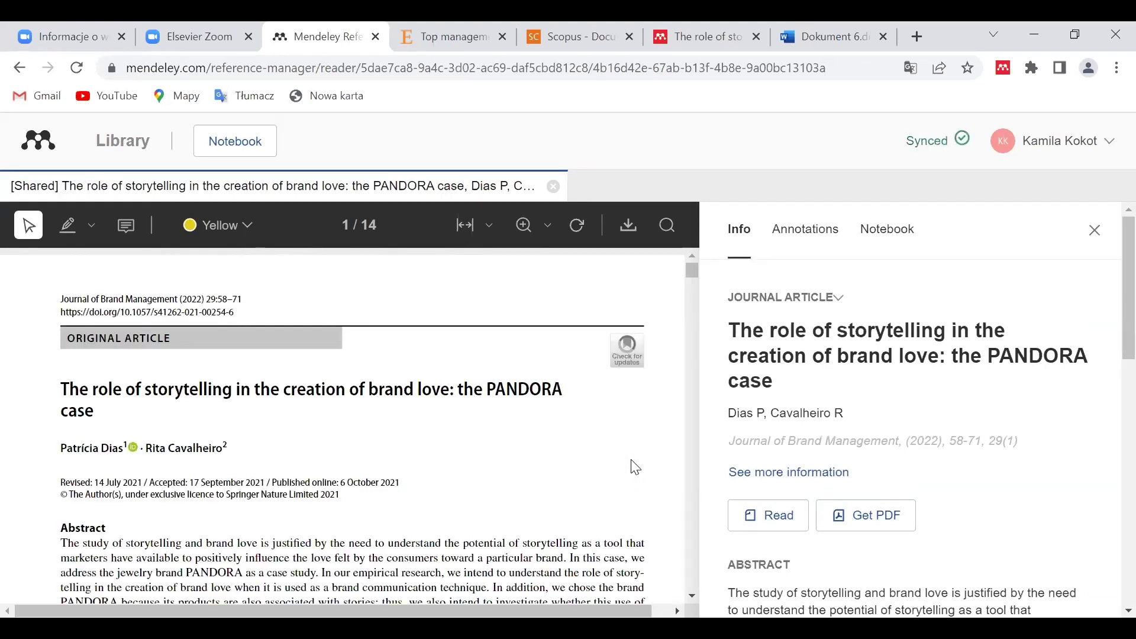
{"action": "scroll", "coordinate": [637, 468], "scroll_direction": "down", "scroll_amount": 3}
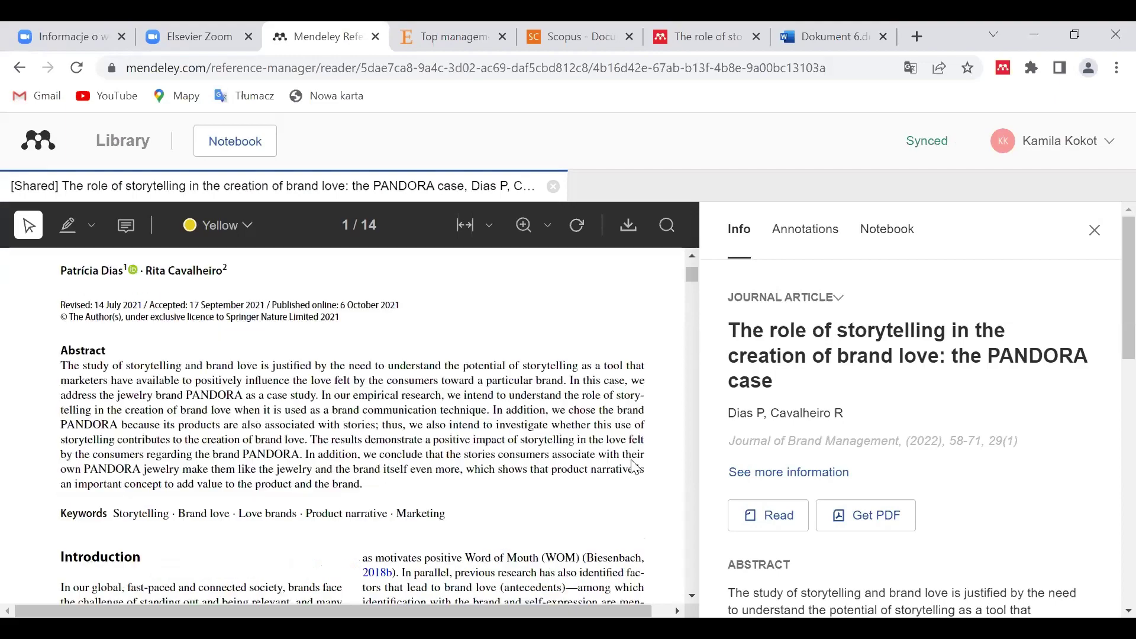
{"action": "scroll", "coordinate": [636, 467], "scroll_direction": "down", "scroll_amount": 6}
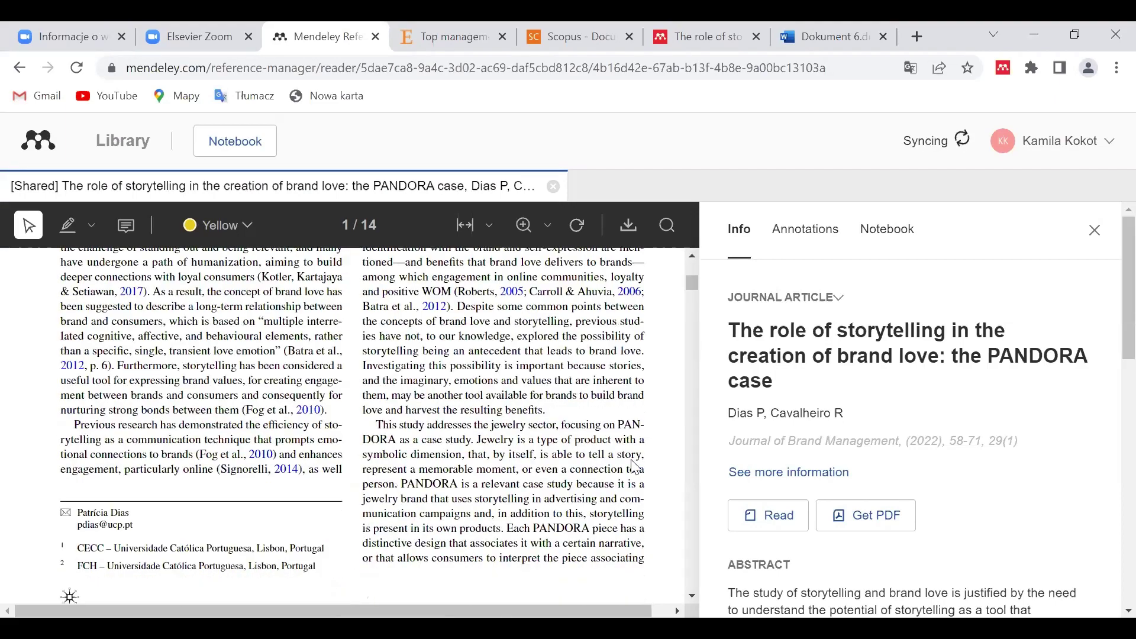
{"action": "scroll", "coordinate": [636, 468], "scroll_direction": "down", "scroll_amount": 2}
{"action": "scroll", "coordinate": [636, 468], "scroll_direction": "up", "scroll_amount": 10}
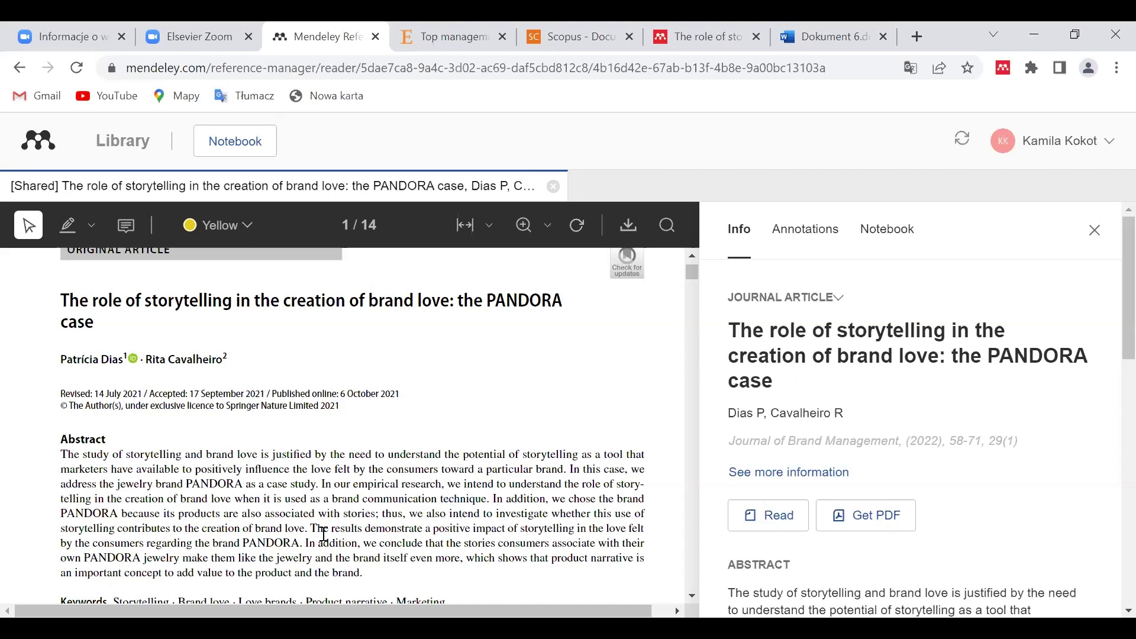
- Highlight the abstract sentence from "In our empirical research" to "brand communication technique" in yellow
{"action": "left_click_drag", "start_coordinate": [323, 487], "coordinate": [495, 498]}
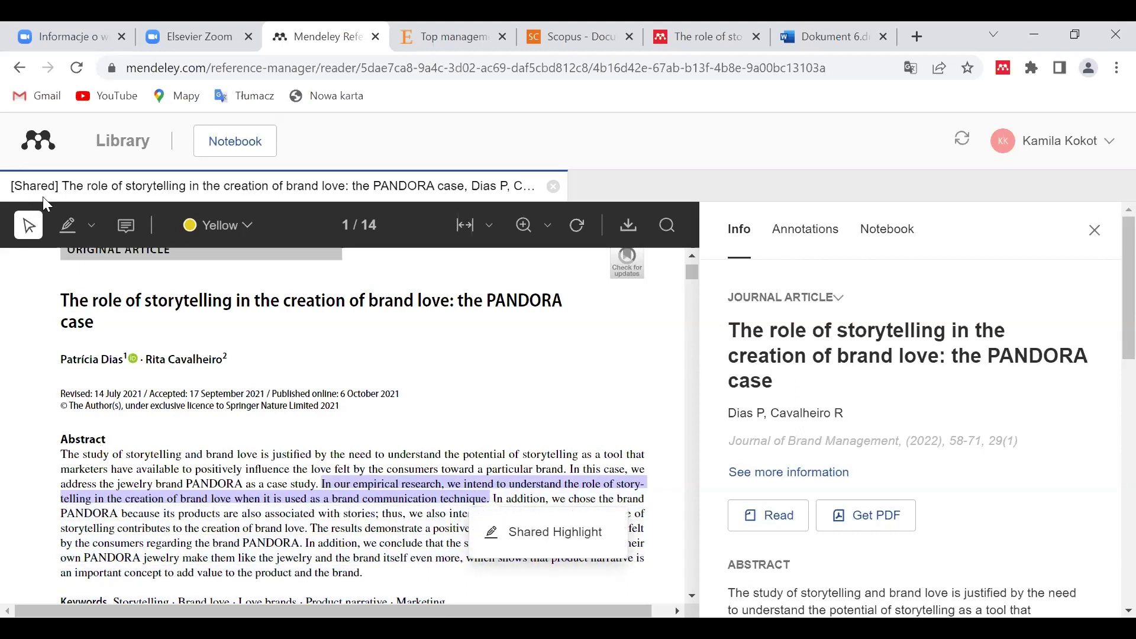
{"action": "left_click", "coordinate": [71, 225]}
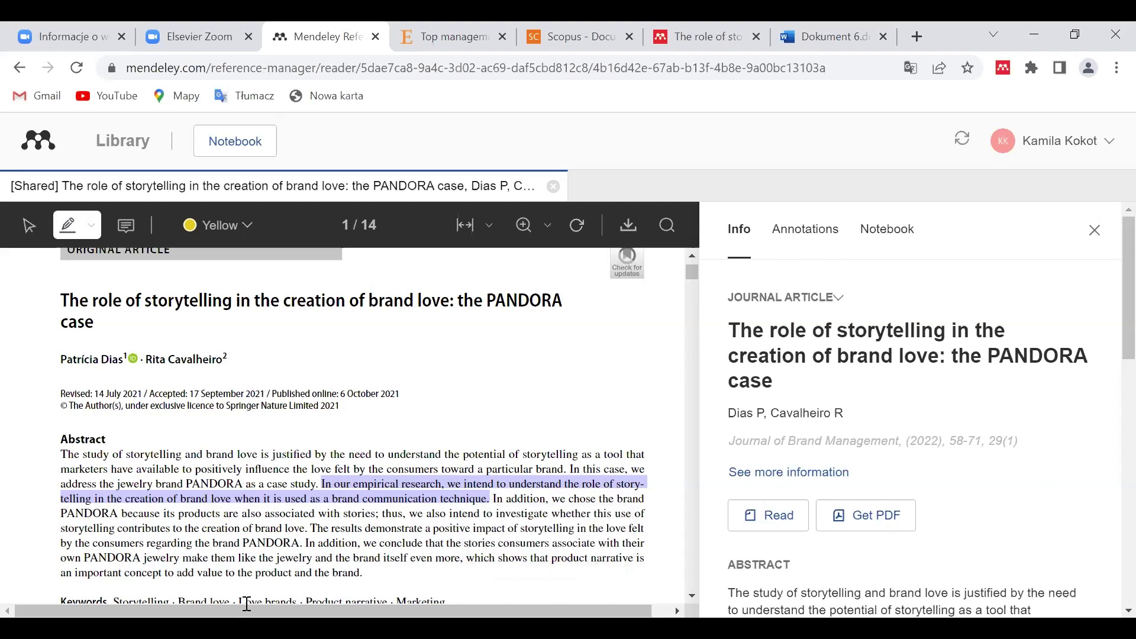
{"action": "left_click", "coordinate": [317, 536]}
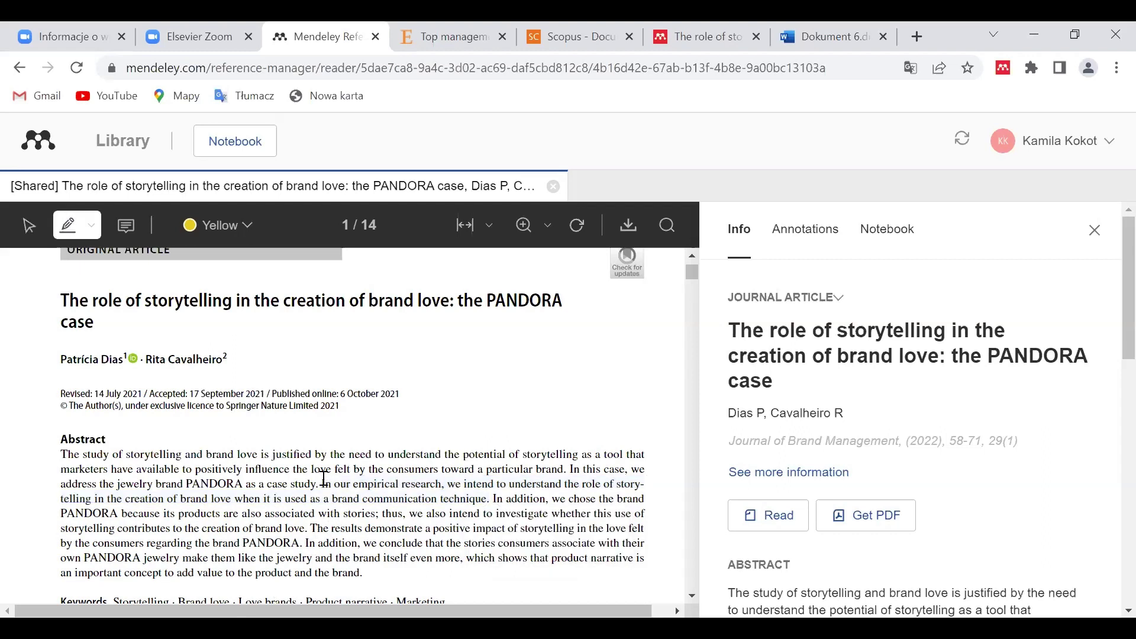
{"action": "left_click_drag", "start_coordinate": [323, 482], "coordinate": [491, 497]}
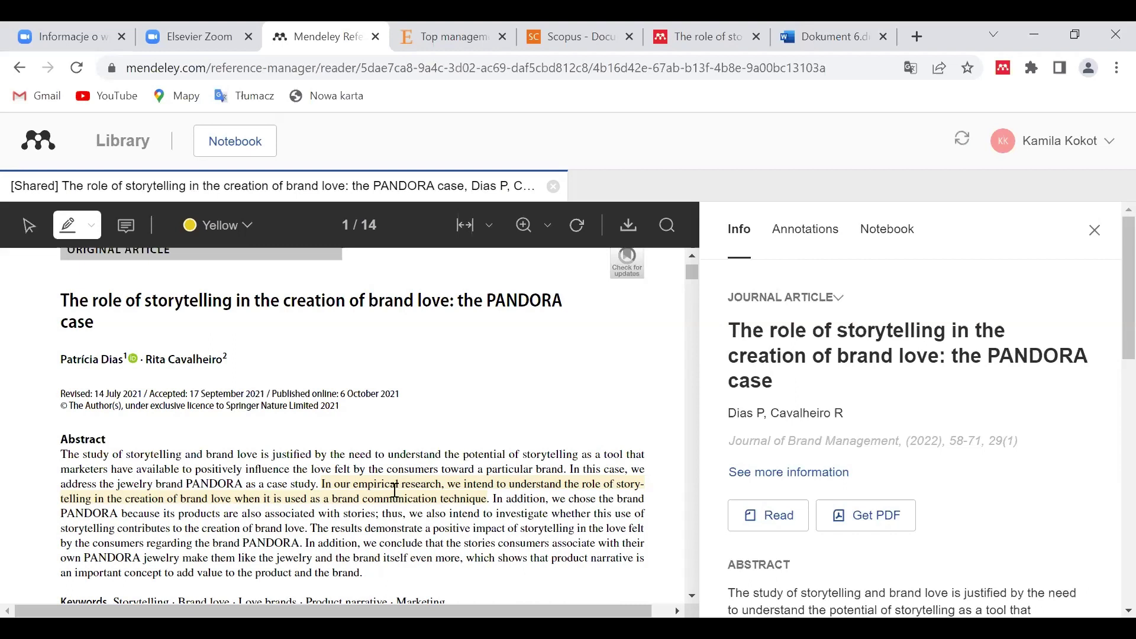
- Change the color of the abstract's shared highlight to blue
{"action": "left_click", "coordinate": [396, 490]}
{"action": "left_click", "coordinate": [396, 490]}
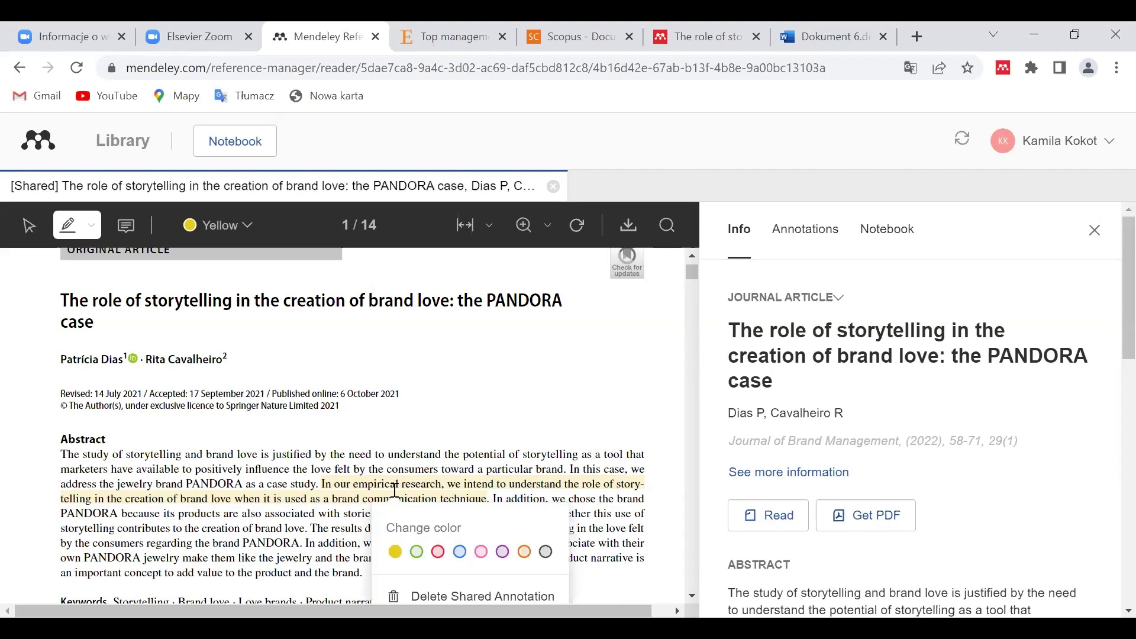
{"action": "scroll", "coordinate": [496, 491], "scroll_direction": "down", "scroll_amount": 1}
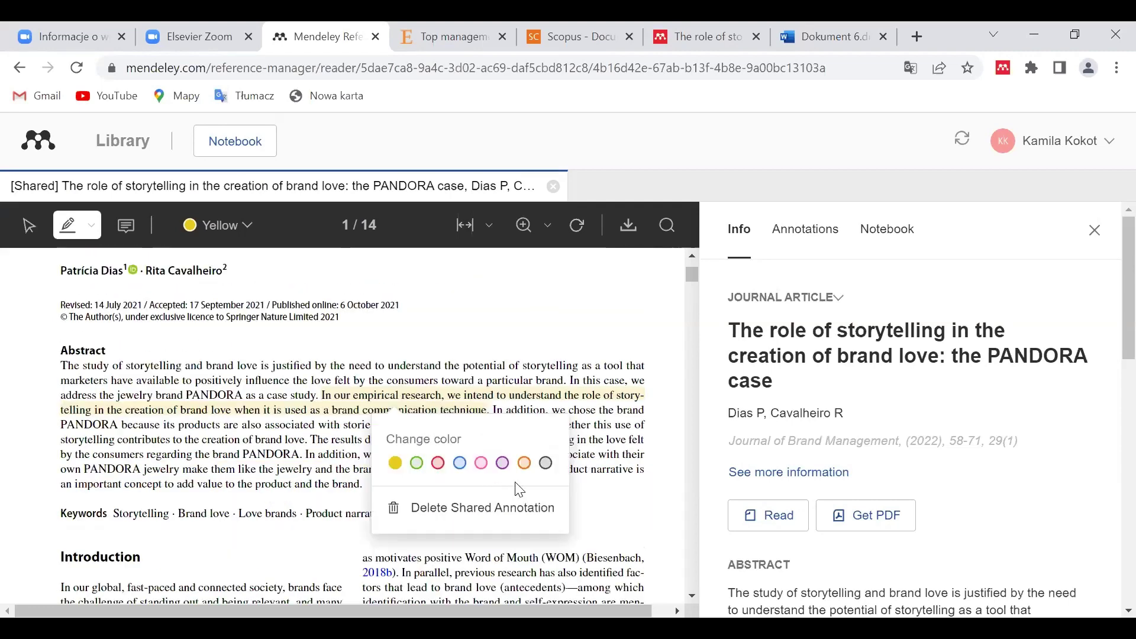
{"action": "left_click", "coordinate": [463, 464]}
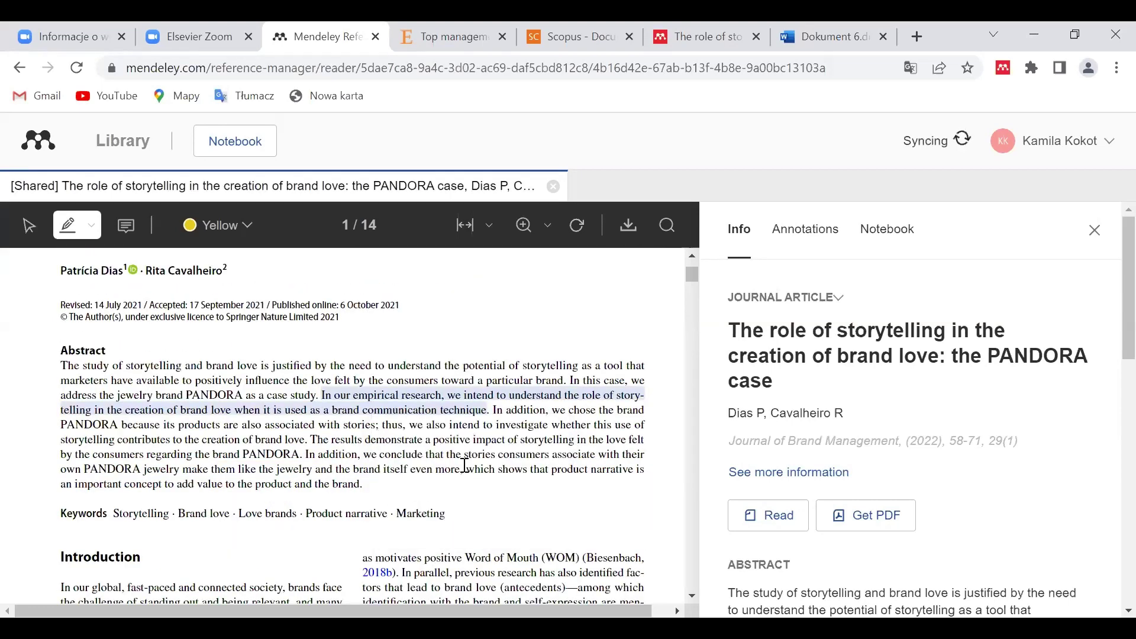